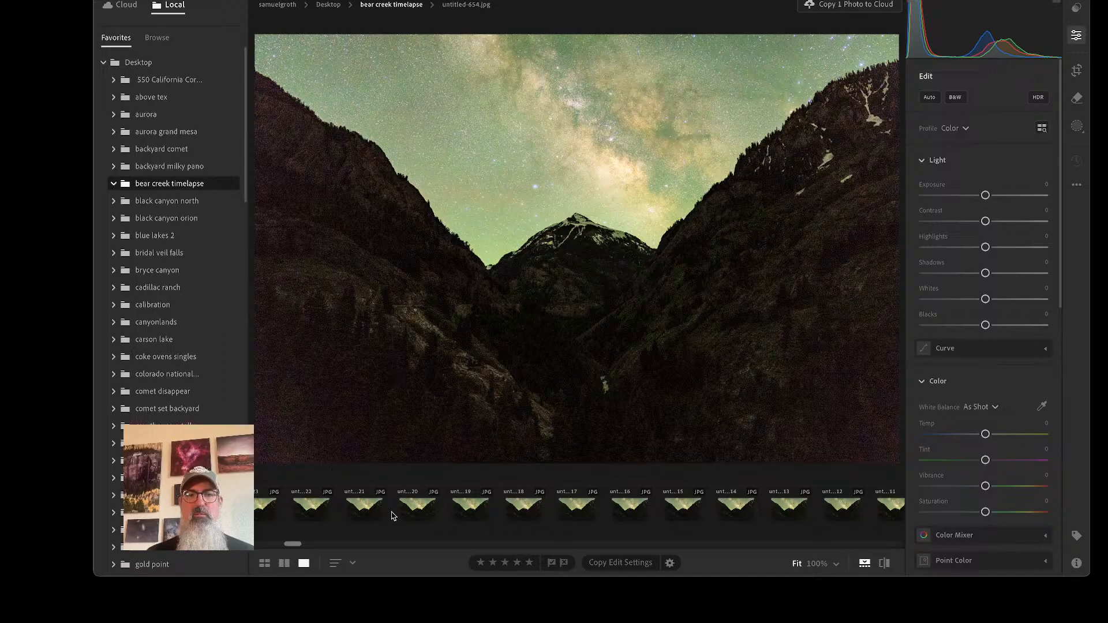
# Open untitled-620.jpg from the bear creek timelapse folder and display its capture info
pyautogui.click(416, 509)
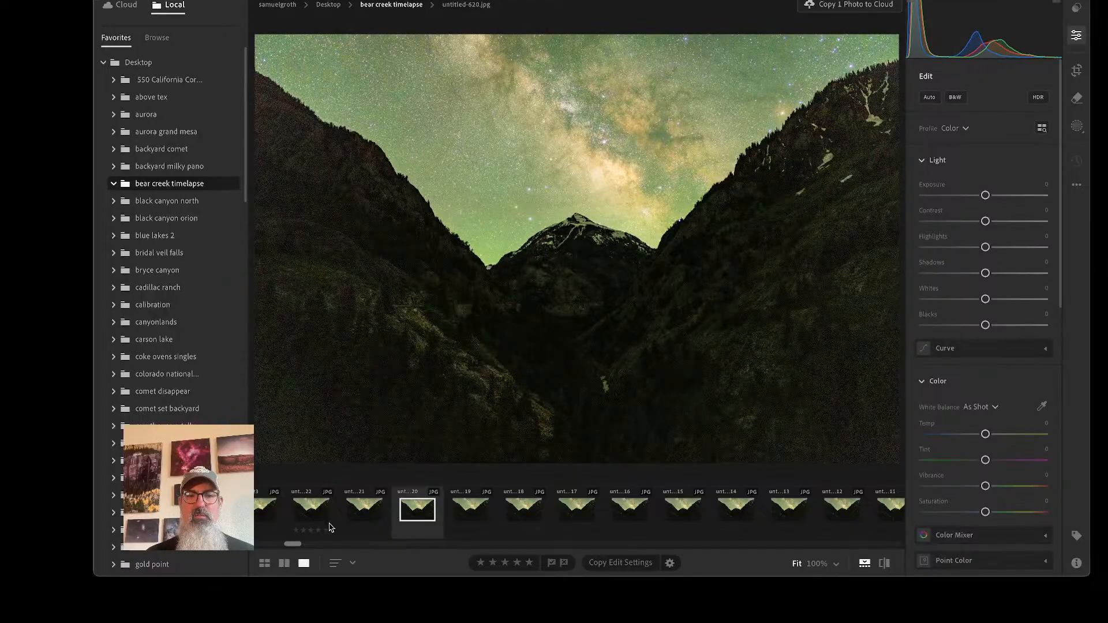
pyautogui.scroll(3, 370, 502)
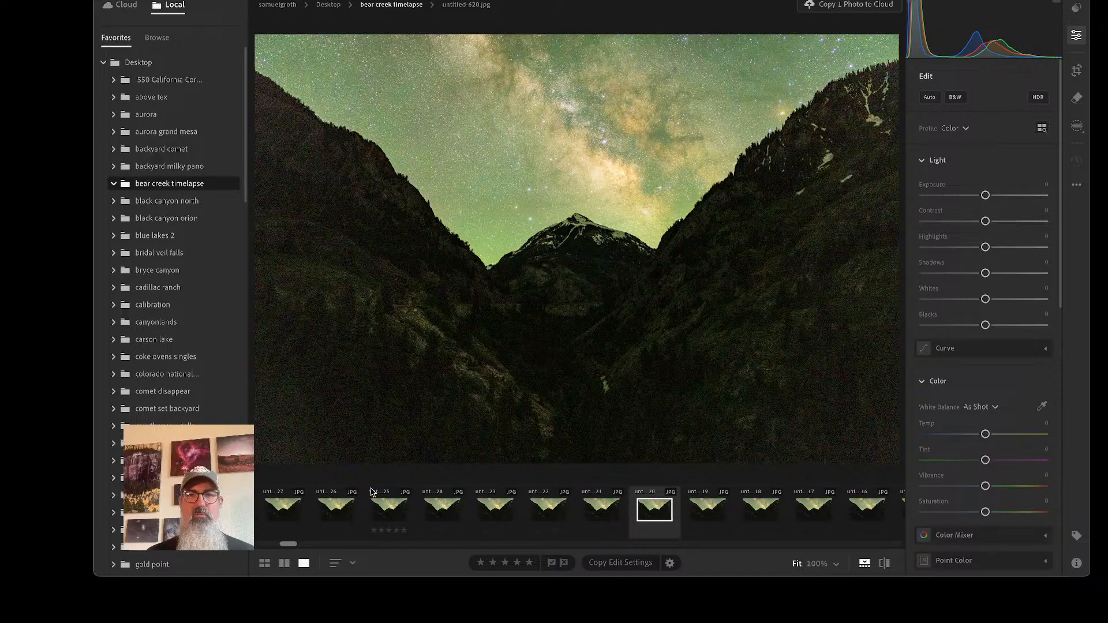
pyautogui.scroll(2, 372, 502)
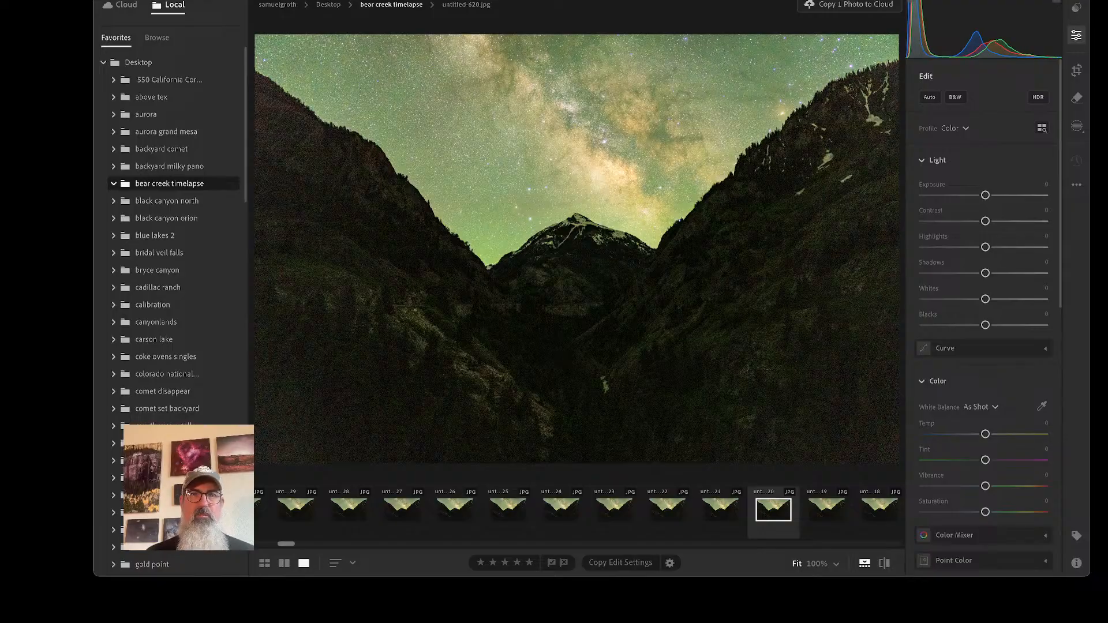
pyautogui.click(255, 0)
pyautogui.moveTo(280, 0)
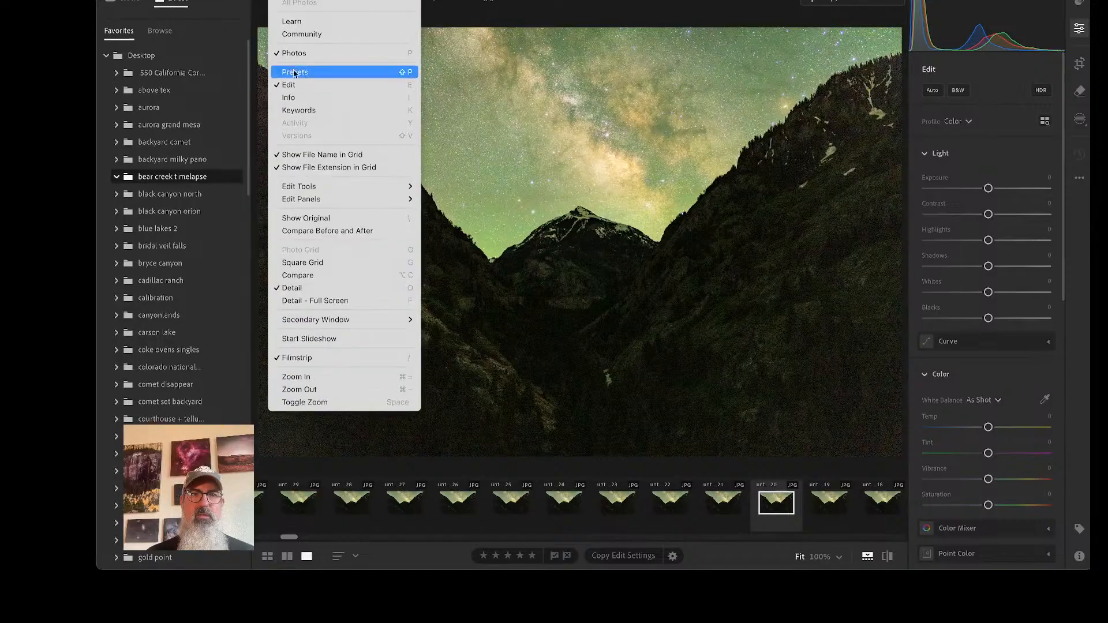
pyautogui.click(288, 97)
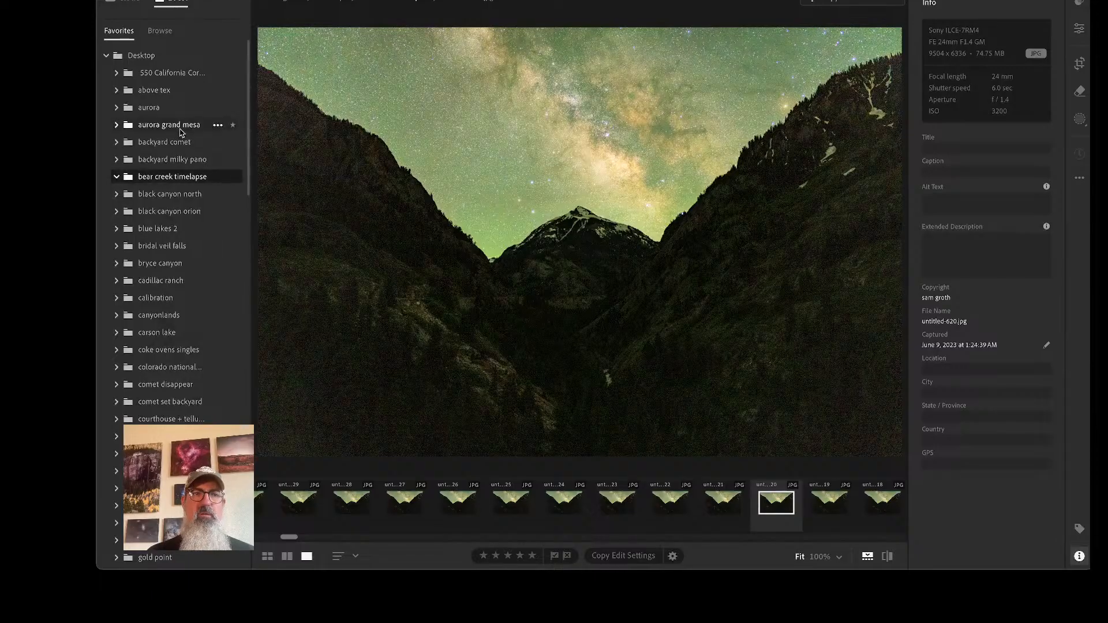
pyautogui.scroll(-1, 180, 132)
pyautogui.scroll(1, 180, 133)
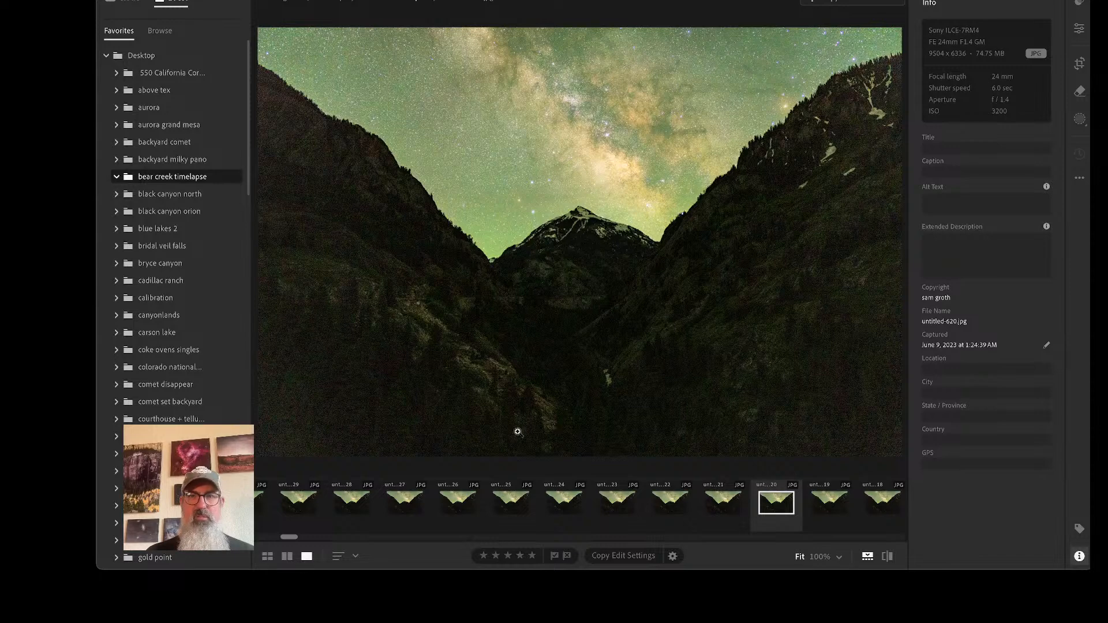
# View the late timelapse frames one by one from untitled-652.jpg to untitled-655.jpg
pyautogui.hscroll(-5, 535, 519)
pyautogui.hscroll(-8, 535, 519)
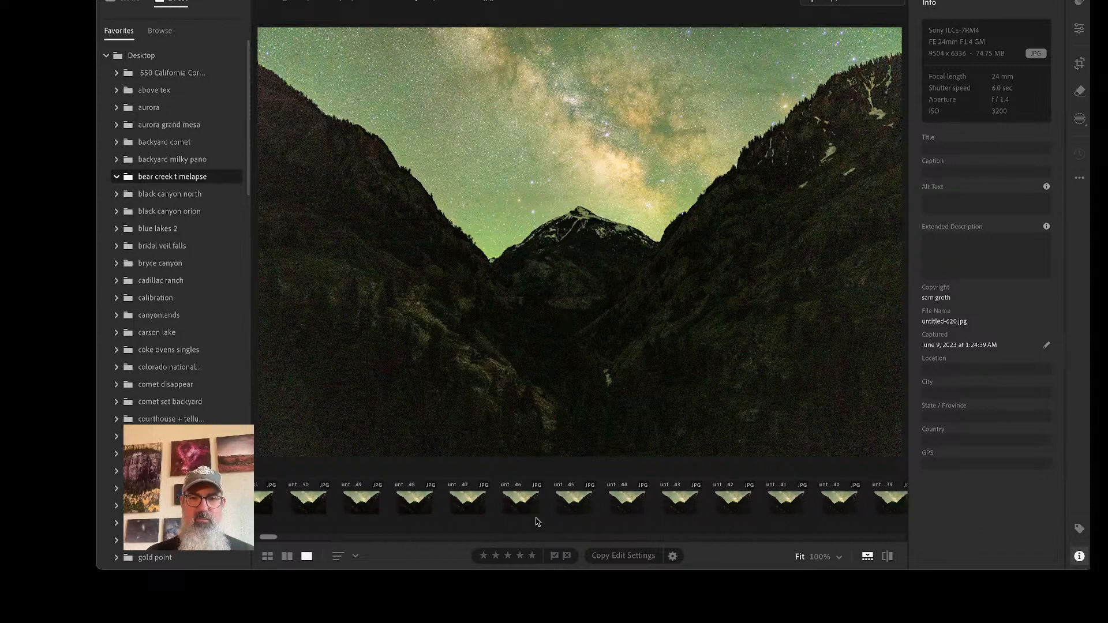
pyautogui.click(469, 513)
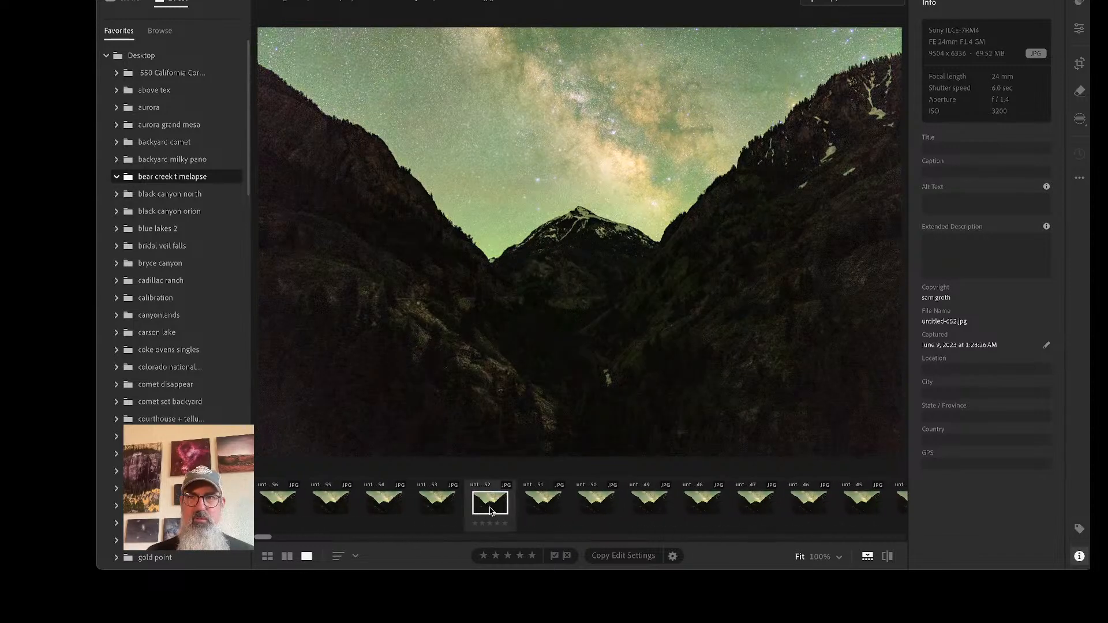
pyautogui.click(441, 506)
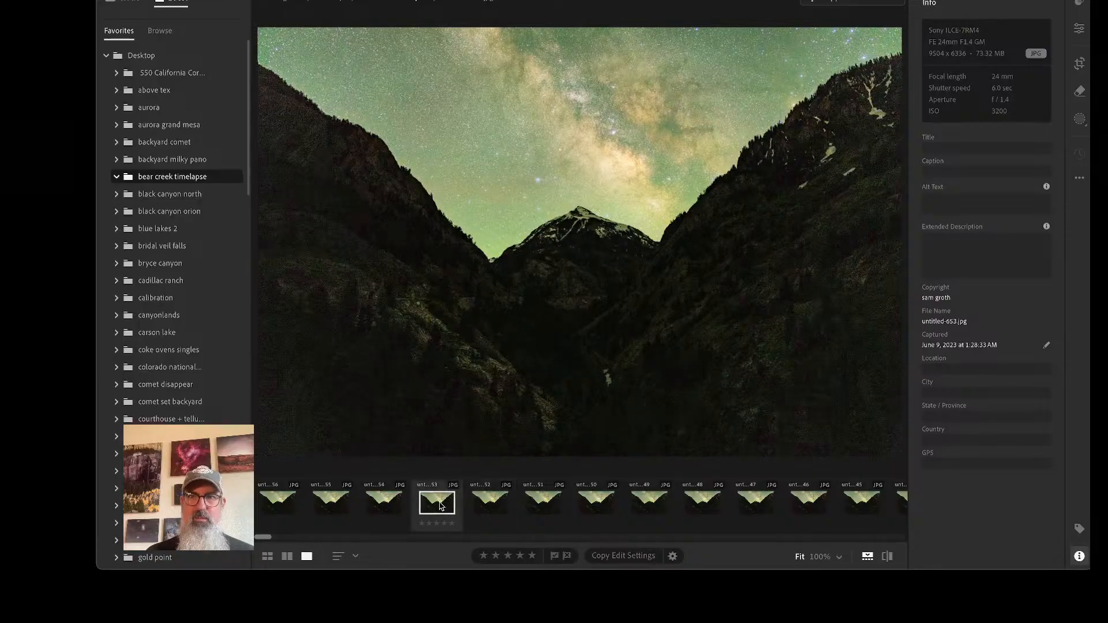
pyautogui.click(400, 506)
pyautogui.click(350, 506)
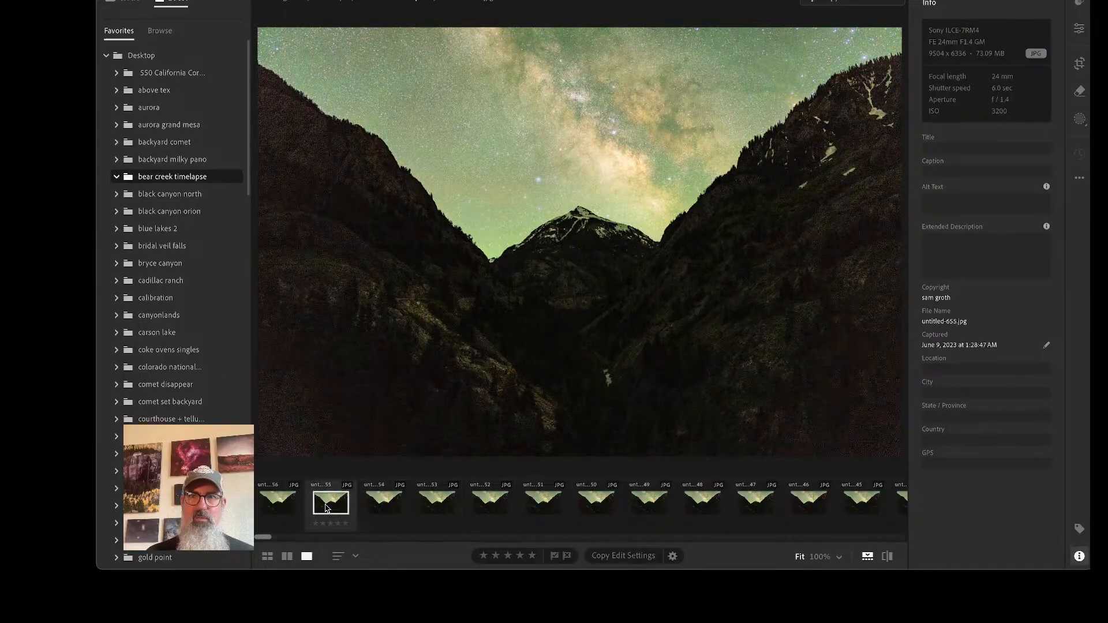
# Step frame by frame through the timelapse from untitled-655.jpg to untitled-640.jpg
pyautogui.press('Right')
pyautogui.press('Right')
pyautogui.press('Right')
pyautogui.press('Right')
pyautogui.press('Right')
pyautogui.press('Right')
pyautogui.press('Right')
pyautogui.press('Right')
pyautogui.press('Right')
pyautogui.press('Right')
pyautogui.press('Right')
pyautogui.press('Right')
pyautogui.press('Right')
pyautogui.press('Right')
pyautogui.press('Right')
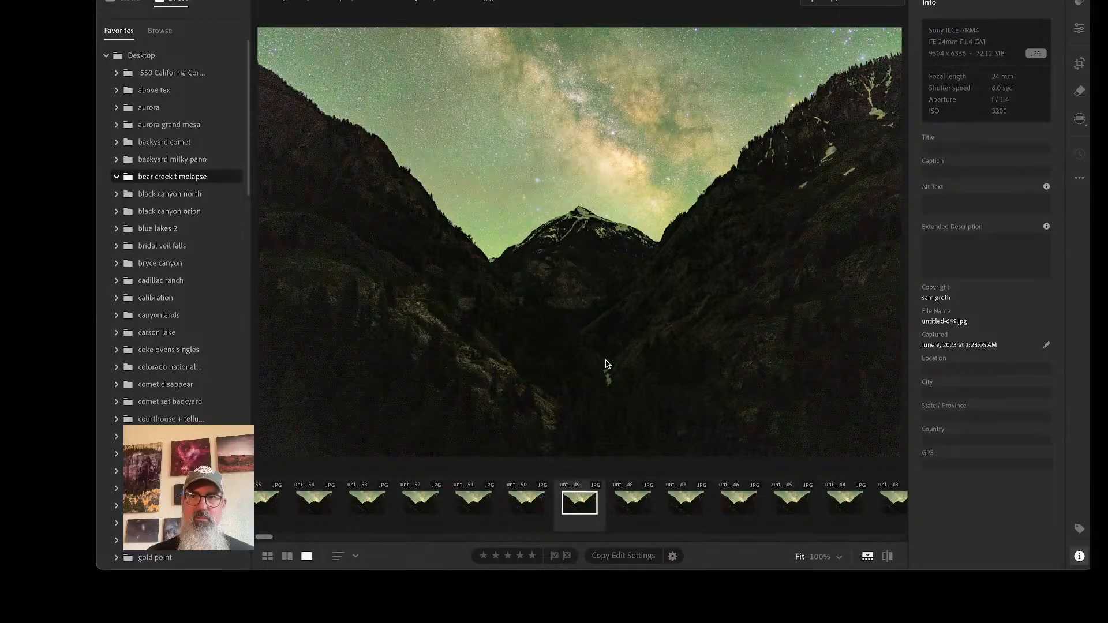
# Sample earlier frames of the sequence, including untitled-606.jpg, untitled-591.jpg and untitled-541.jpg, to compare the Milky Way's position
pyautogui.hscroll(10, 689, 489)
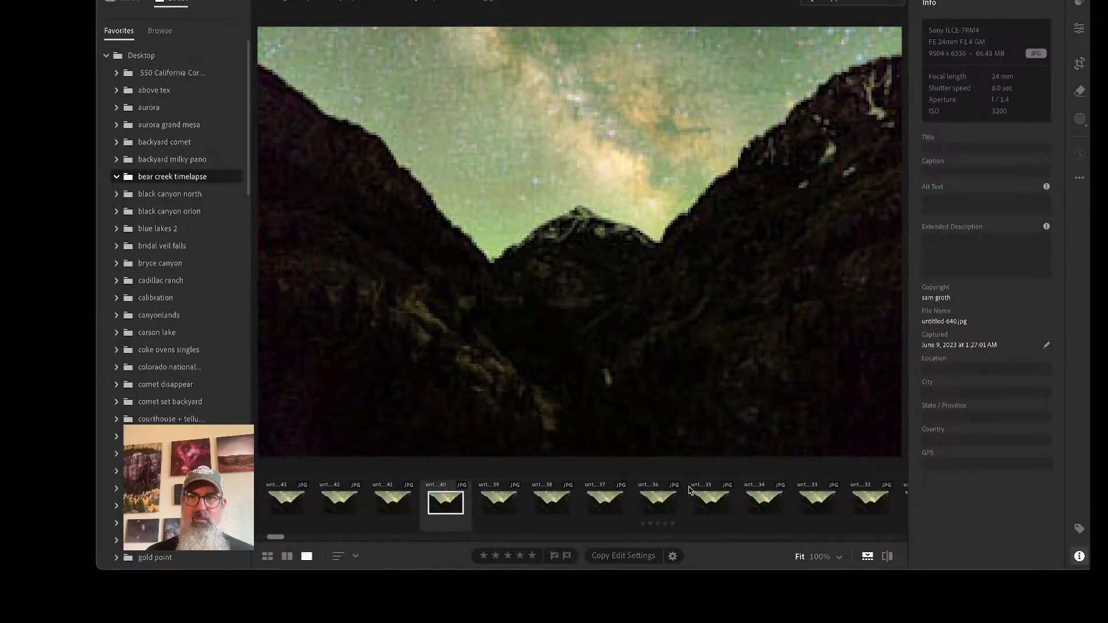
pyautogui.hscroll(3, 707, 495)
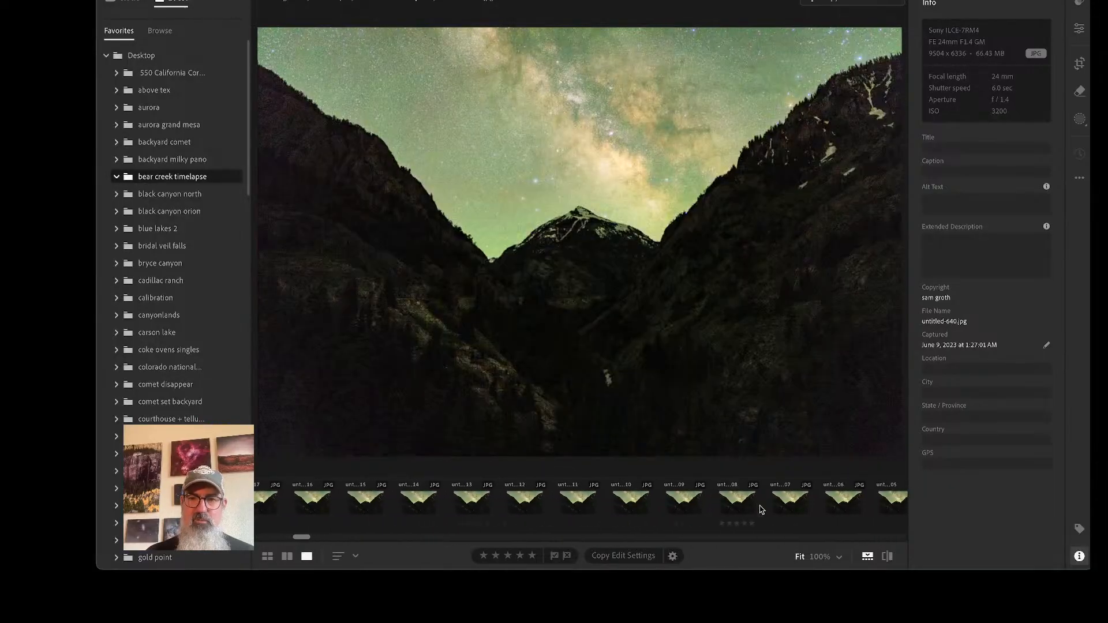
pyautogui.click(759, 506)
pyautogui.click(829, 511)
pyautogui.hscroll(6, 830, 511)
pyautogui.hscroll(6, 832, 513)
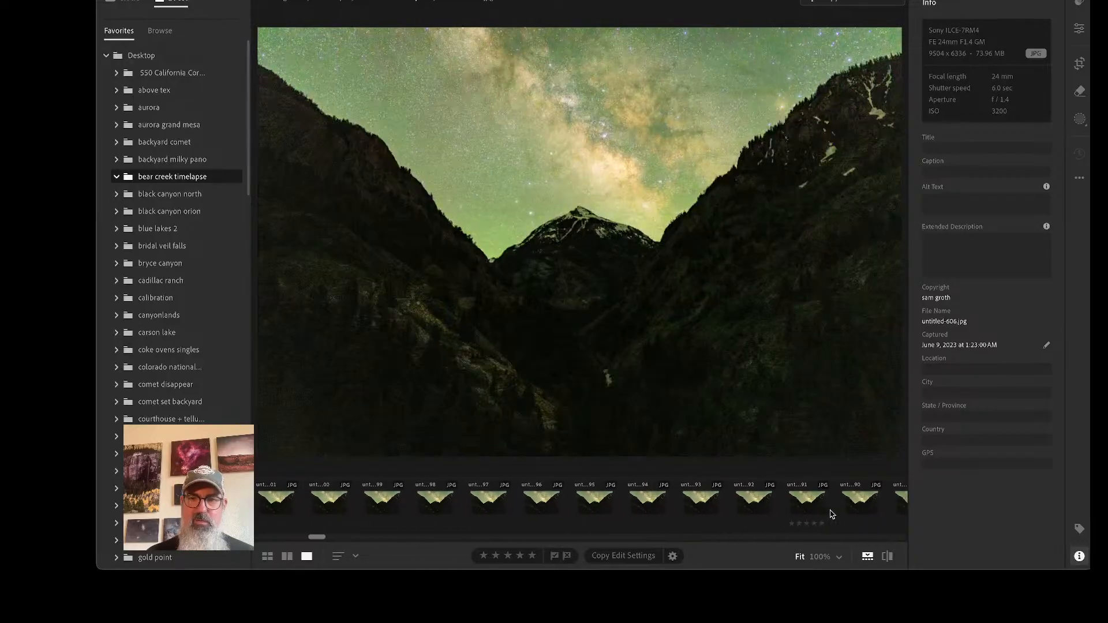
pyautogui.click(831, 508)
pyautogui.hscroll(20, 832, 508)
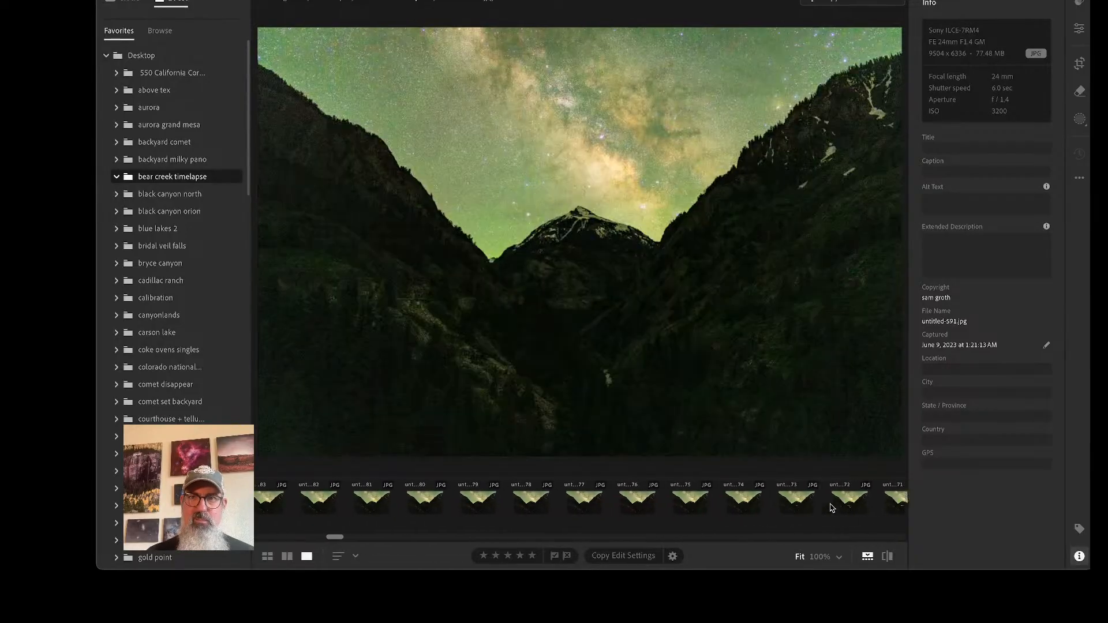
pyautogui.click(831, 508)
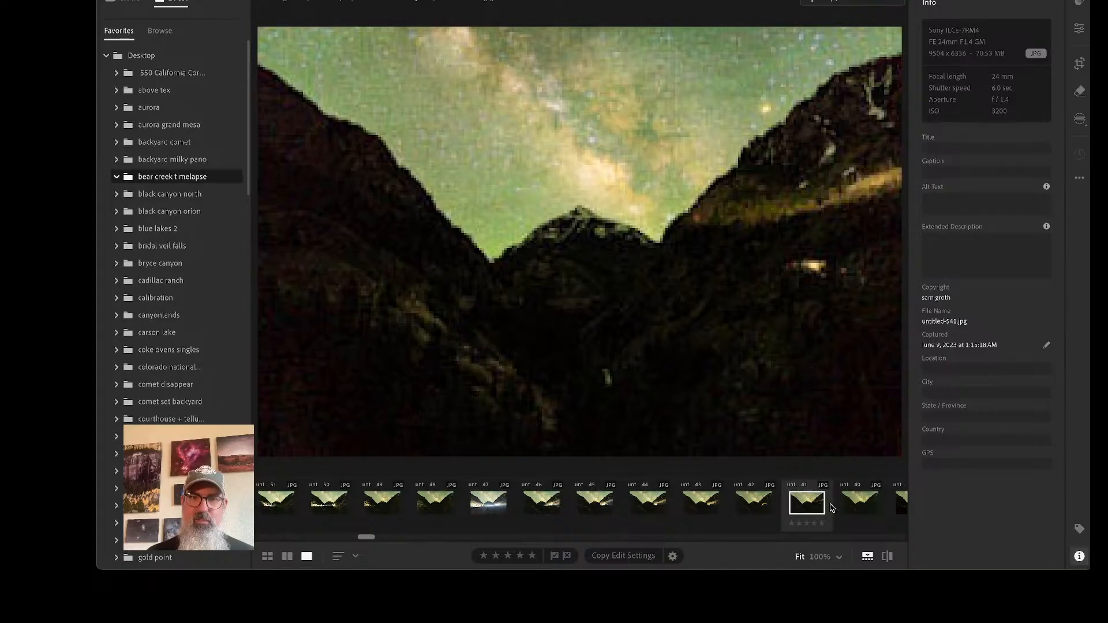
# View untitled-504.jpg, and open the headlight-lit frame untitled-450.jpg further back in the sequence
pyautogui.hscroll(5, 831, 508)
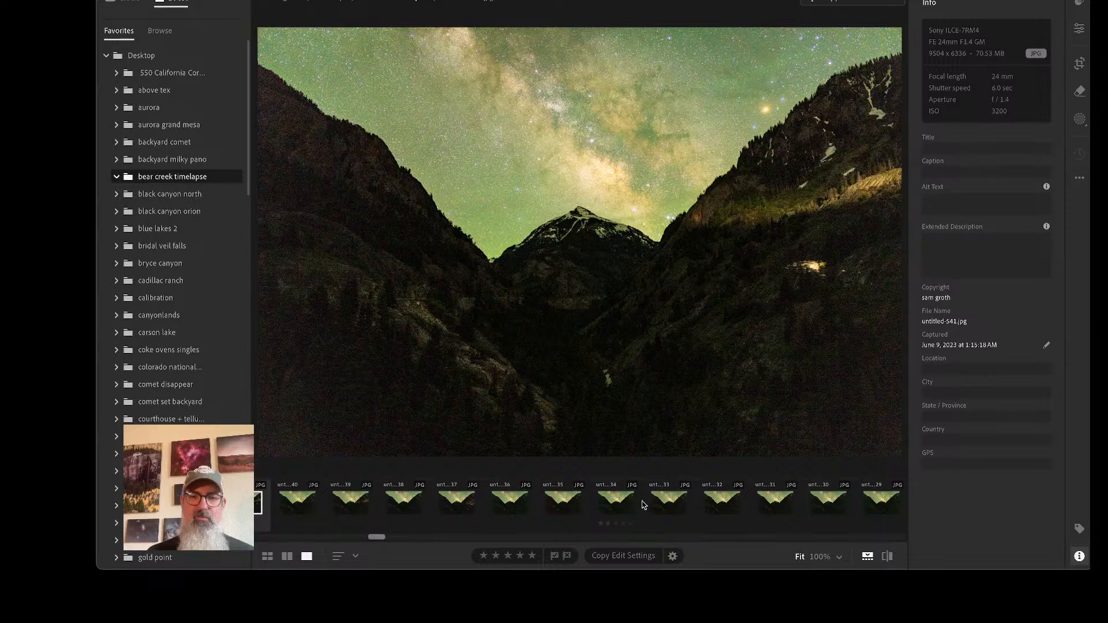
pyautogui.hscroll(10, 645, 505)
pyautogui.click(700, 512)
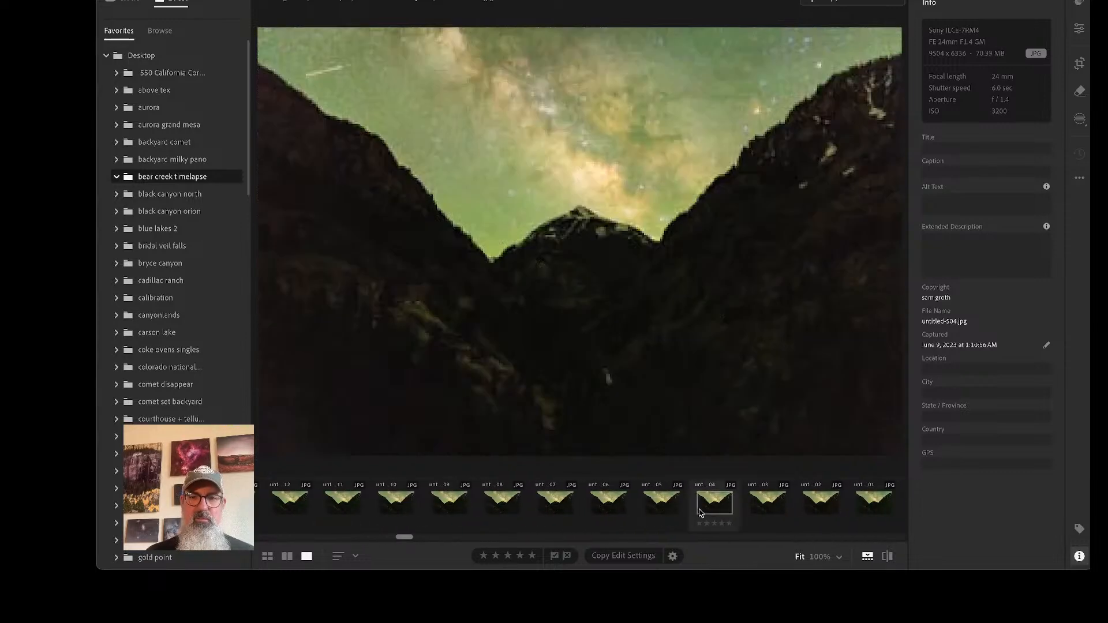
pyautogui.hscroll(10, 786, 530)
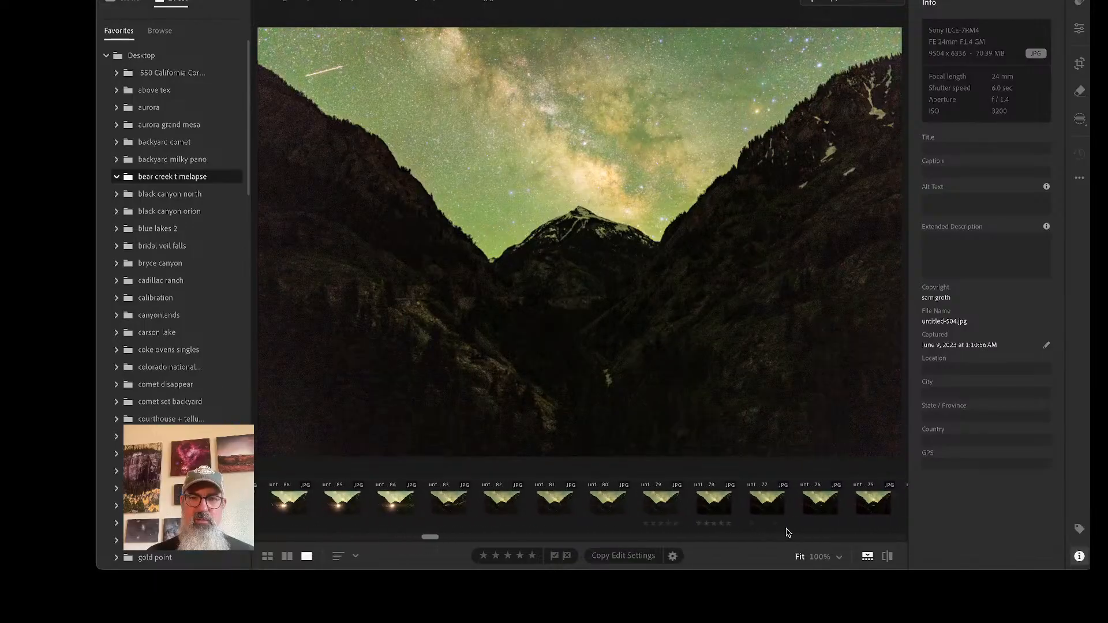
pyautogui.hscroll(3, 787, 528)
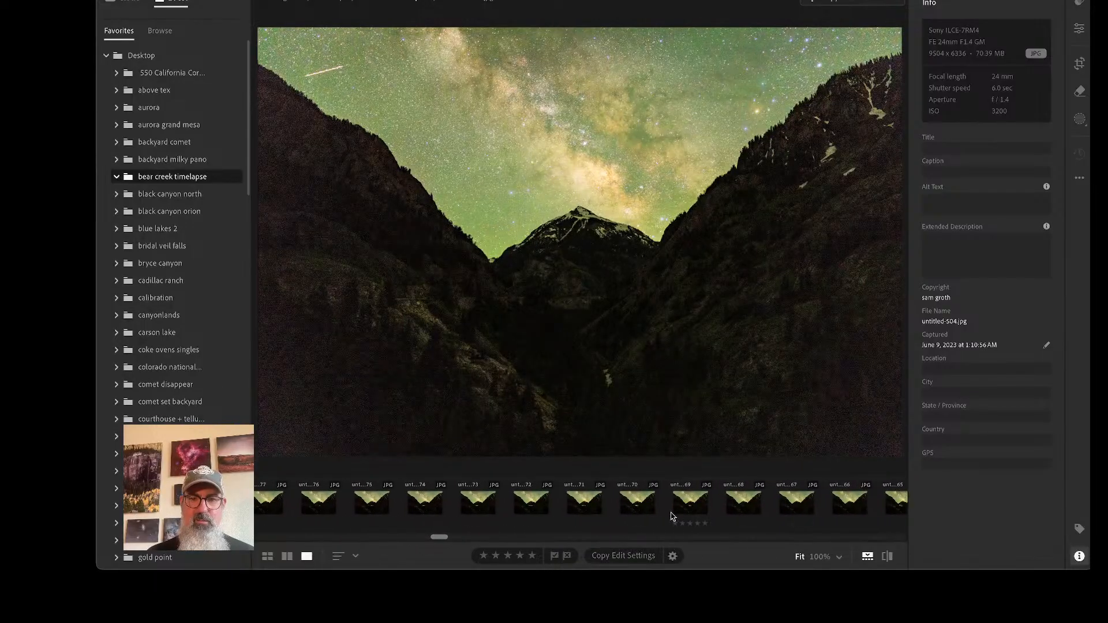
pyautogui.hscroll(6, 724, 519)
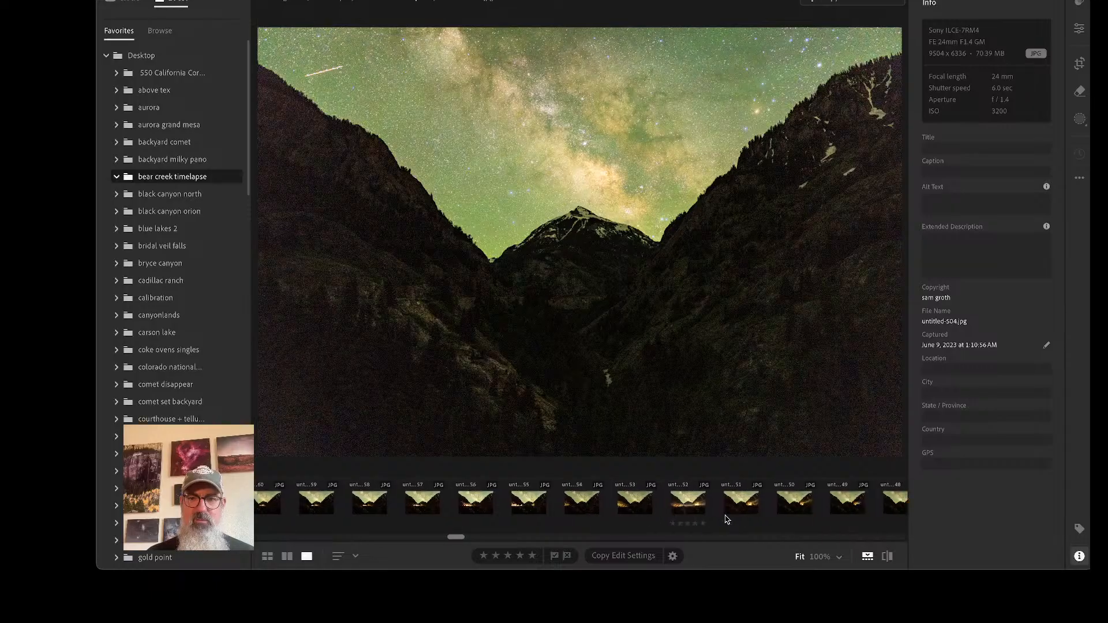
pyautogui.hscroll(1, 724, 520)
pyautogui.click(729, 512)
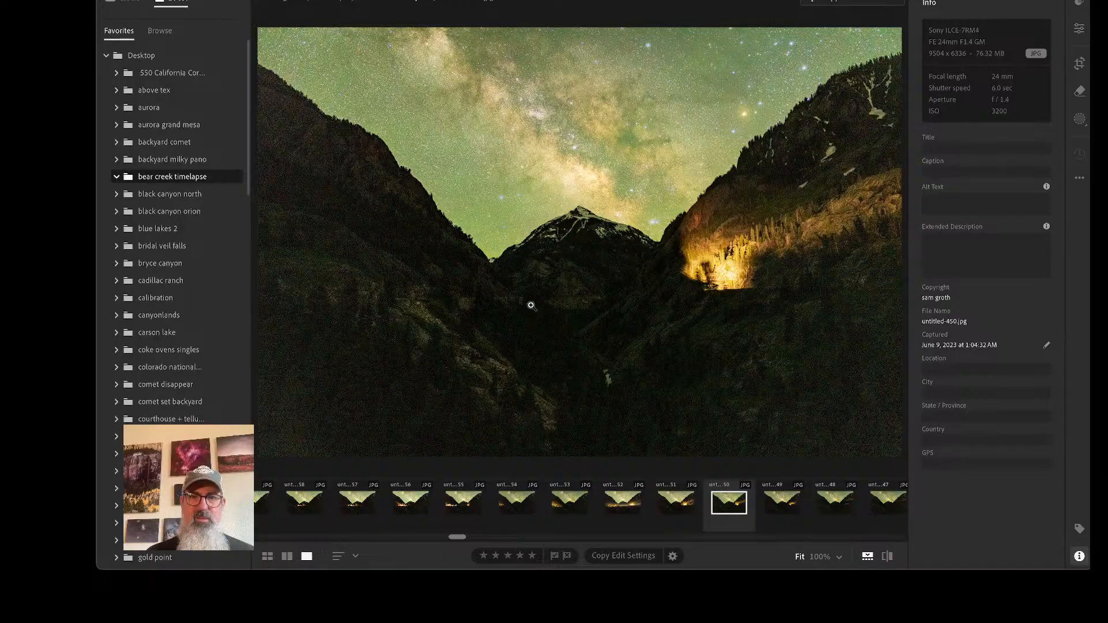
# Inspect the mountain and the brightly lit slope in untitled-450.jpg at close range
pyautogui.click(634, 232)
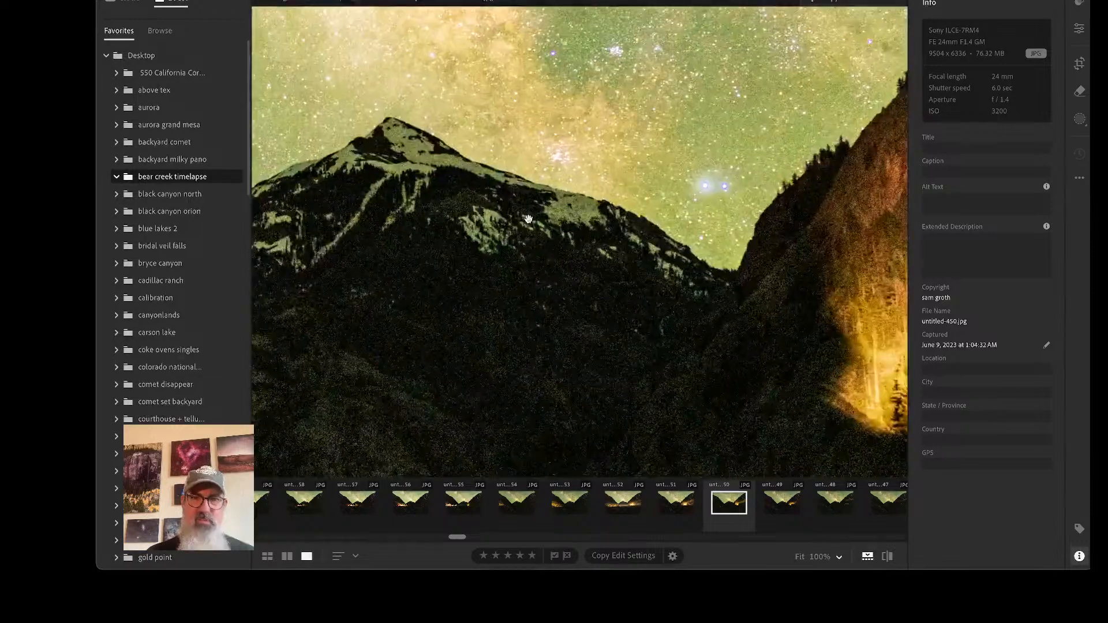
pyautogui.hscroll(4, 528, 219)
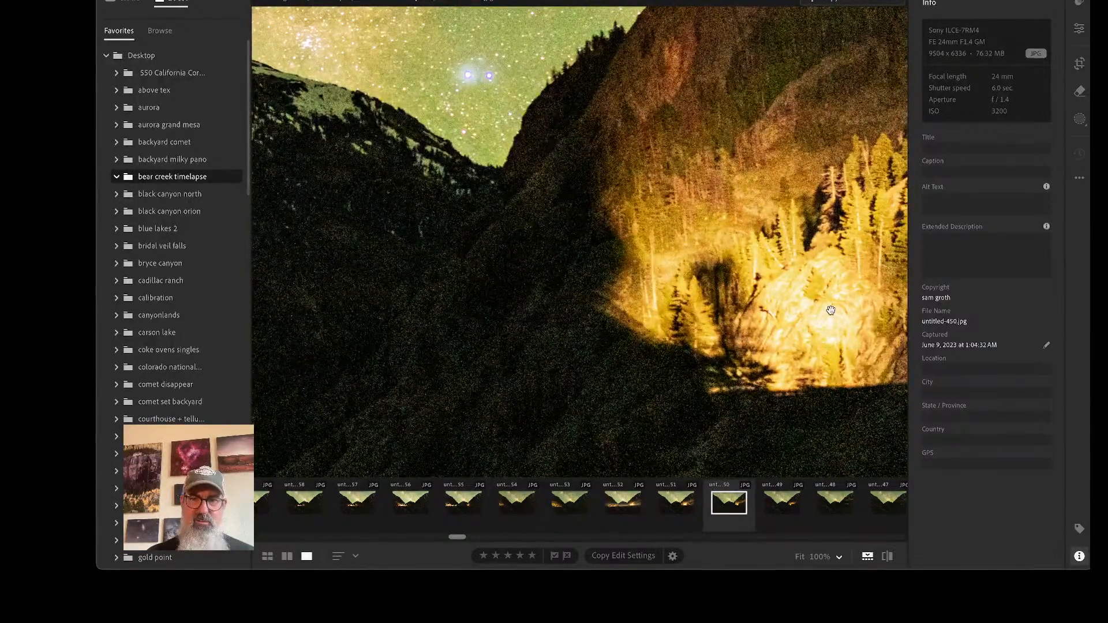
pyautogui.click(818, 328)
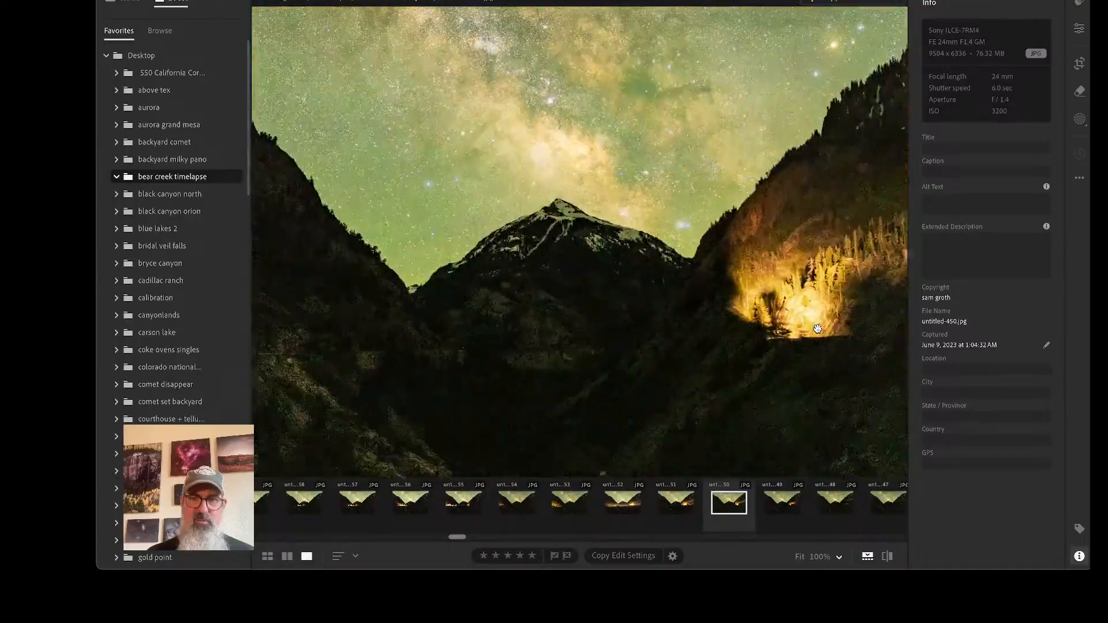
# Check the lit slope in untitled-449.jpg and untitled-447.jpg, returning the photo to fit view
pyautogui.click(780, 513)
pyautogui.hscroll(4, 795, 517)
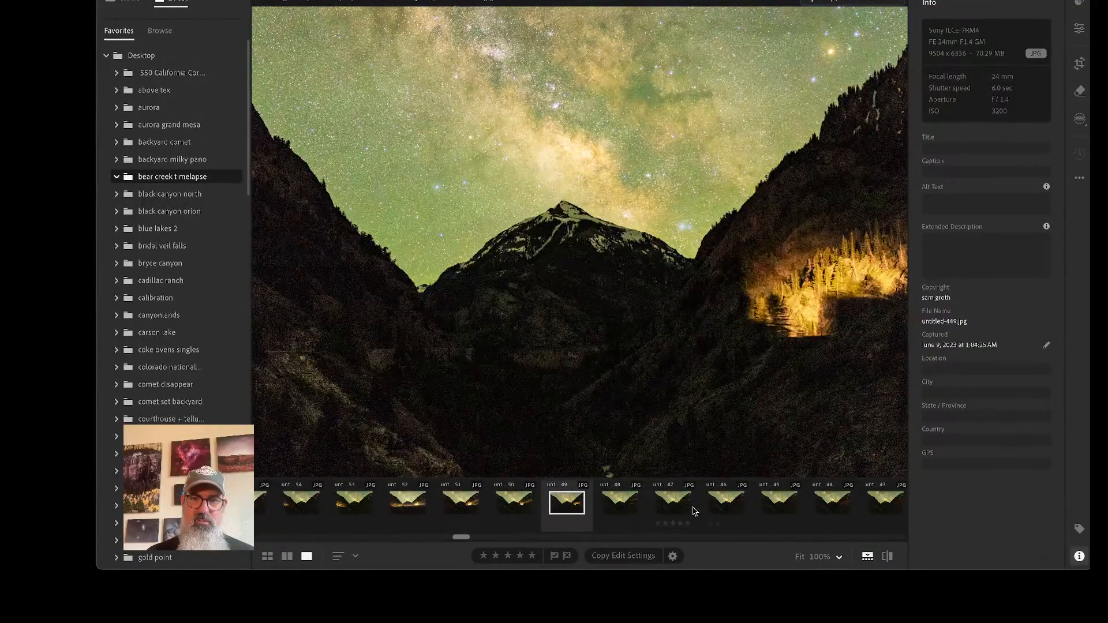
pyautogui.click(671, 514)
pyautogui.click(675, 361)
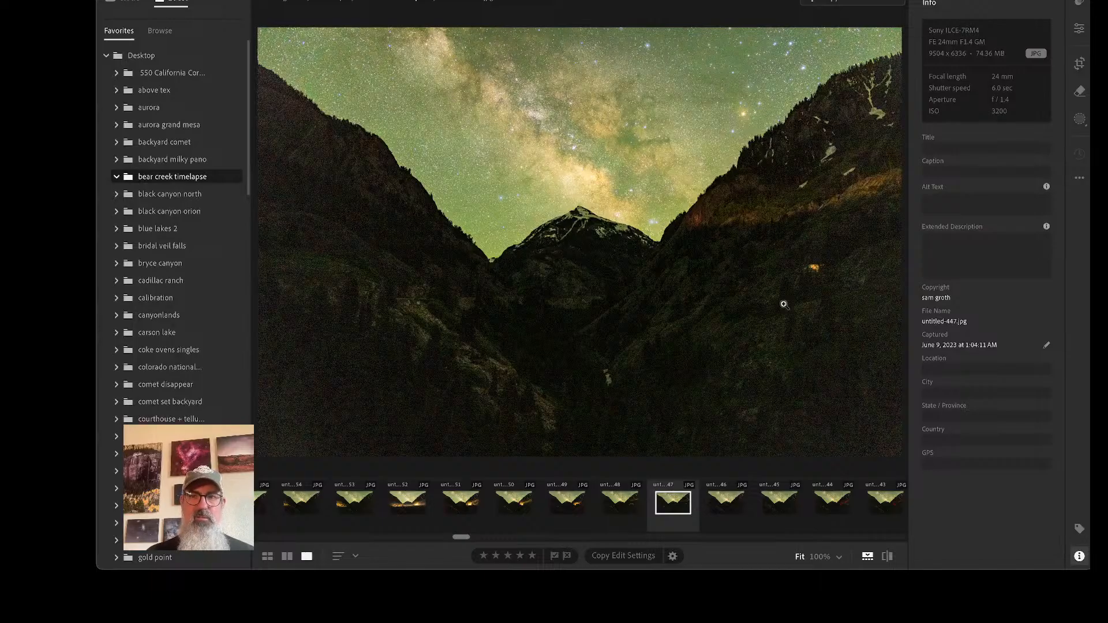
# Check untitled-446.jpg and open untitled-445.jpg with the editing adjustments displayed
pyautogui.click(726, 508)
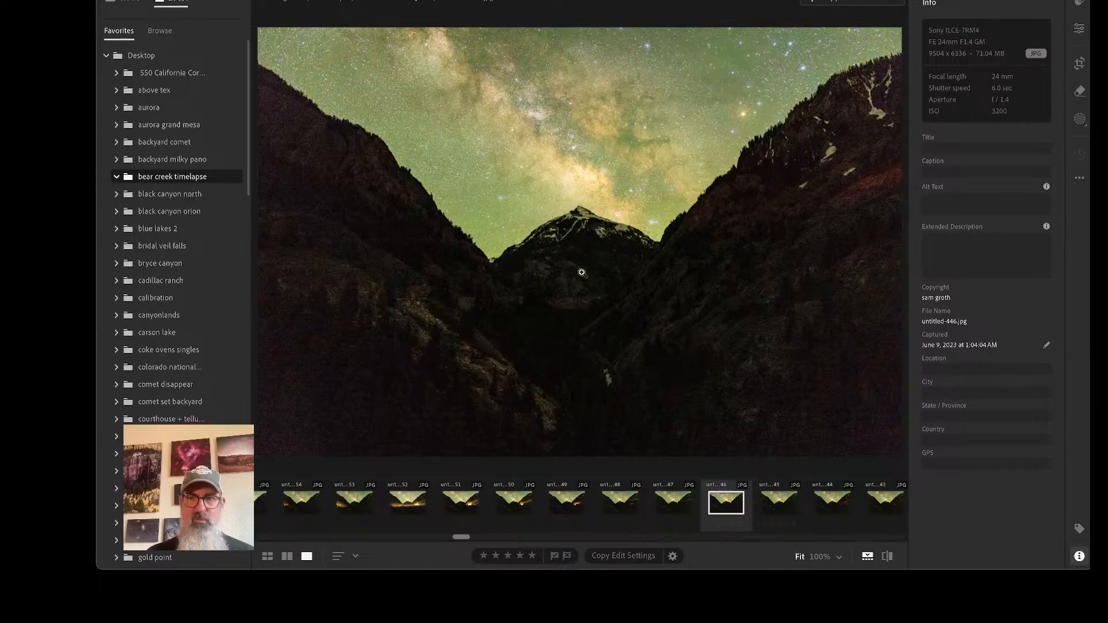
pyautogui.click(768, 508)
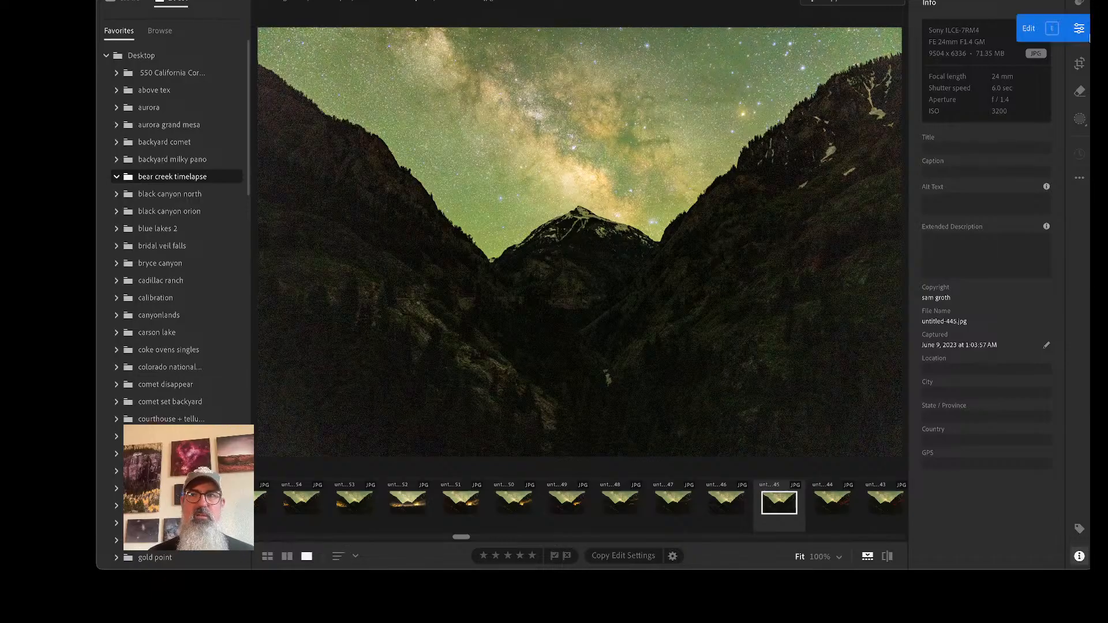
pyautogui.click(1079, 29)
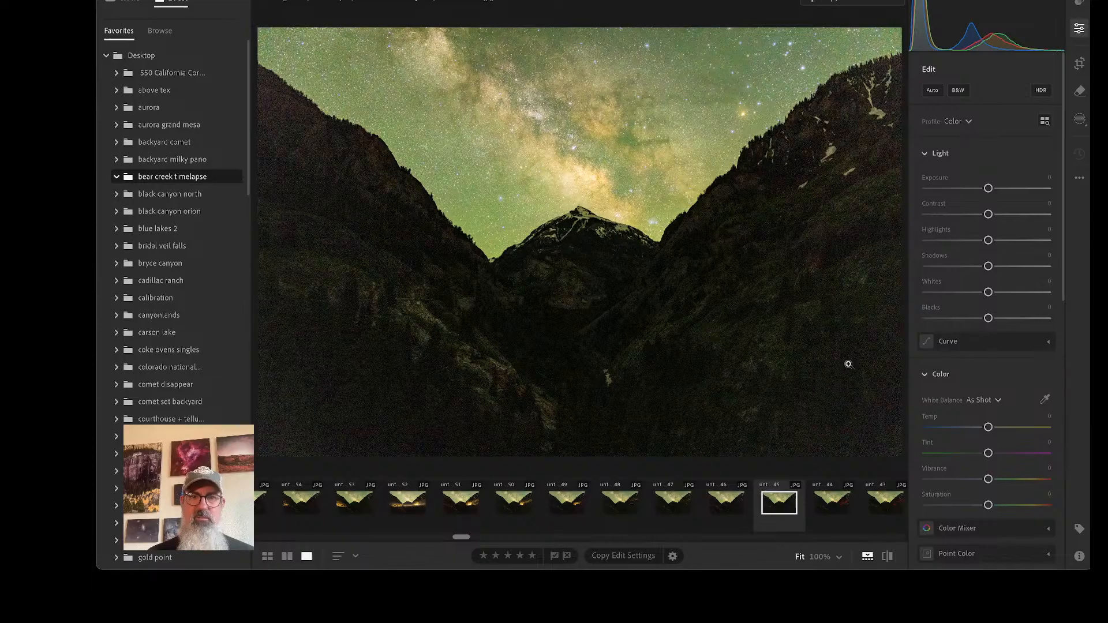
# Try raising Shadows to +100 on untitled-445.jpg, inspect the dark slopes up close, and reset Shadows to 0
pyautogui.moveTo(988, 266); pyautogui.dragTo(1051, 266)
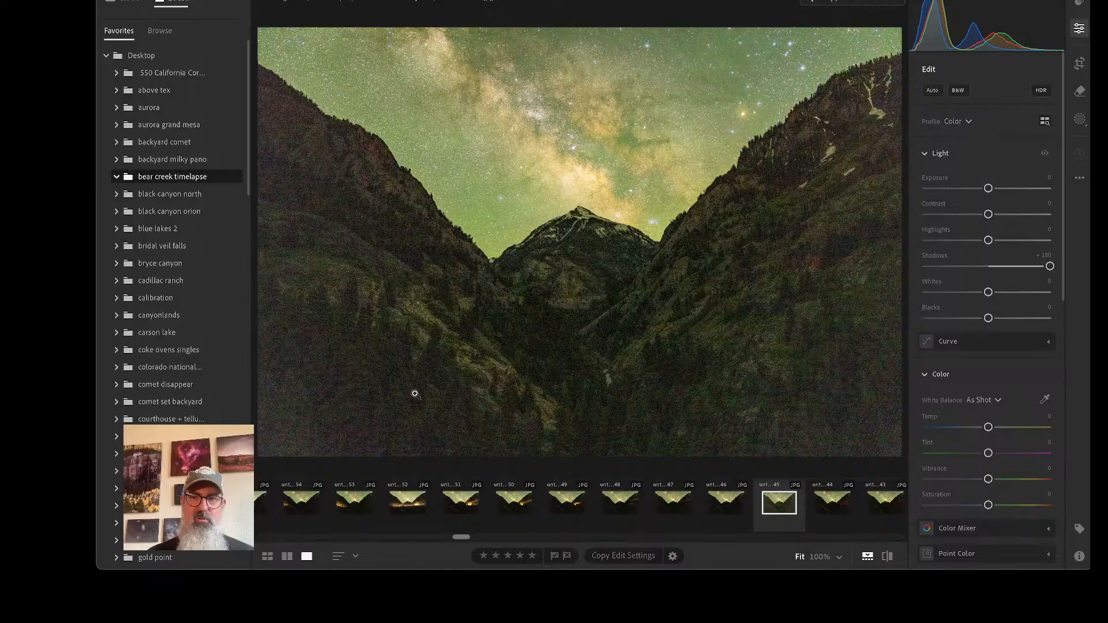
pyautogui.click(767, 419)
pyautogui.click(768, 419)
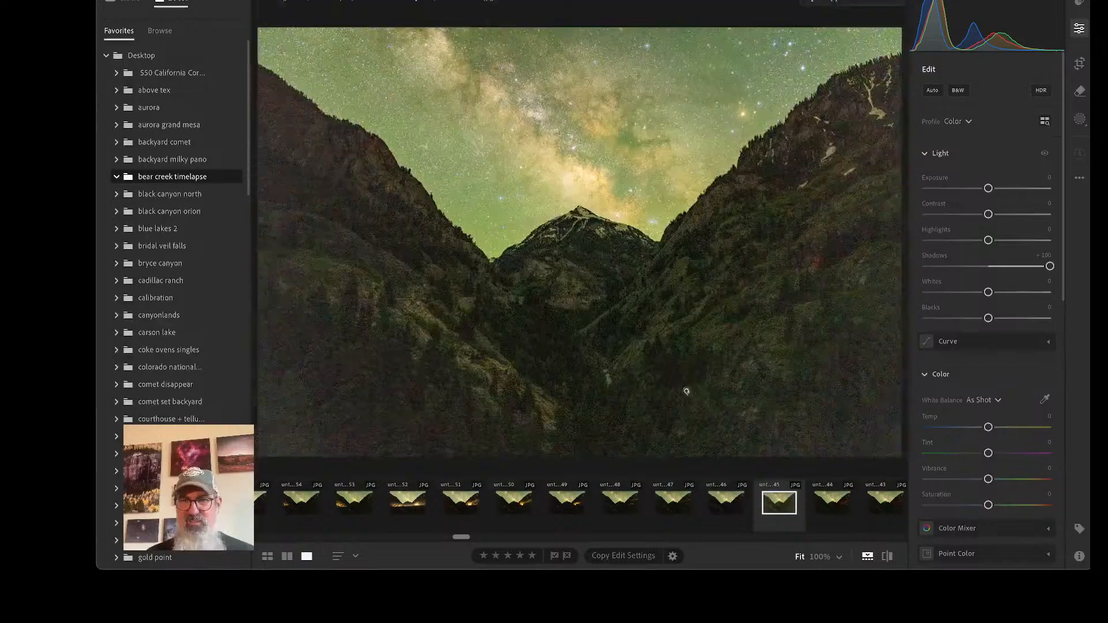
pyautogui.click(744, 405)
pyautogui.click(773, 403)
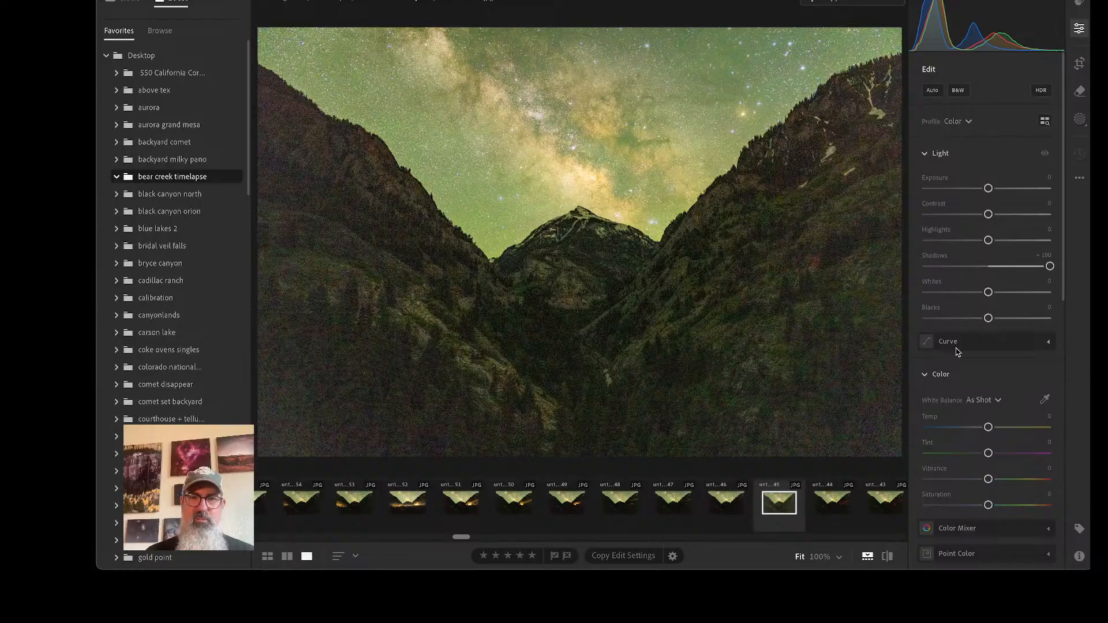
pyautogui.click(584, 299)
pyautogui.click(583, 299)
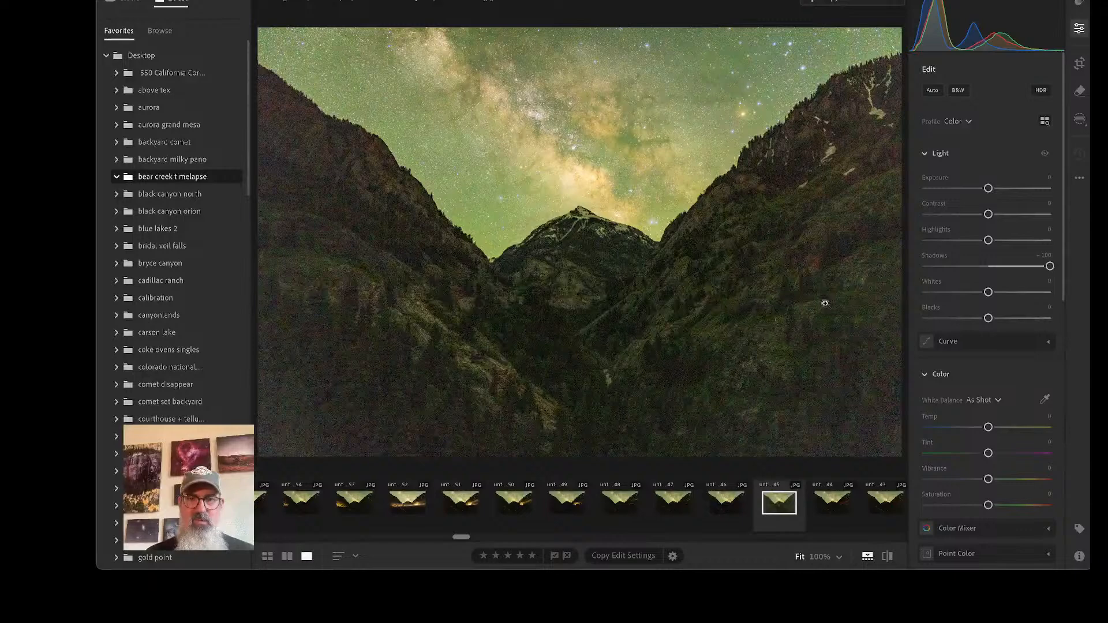
pyautogui.doubleClick(1050, 266)
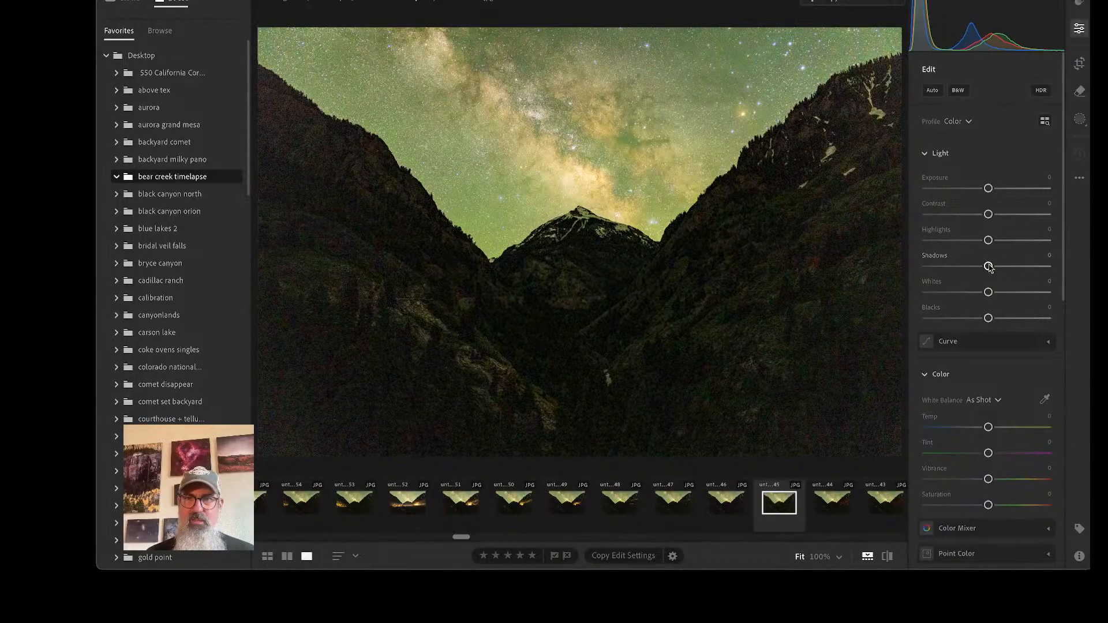
# Try brightening the dark slopes of untitled-445.jpg with Shadows at +81, and reset Shadows to 0
pyautogui.moveTo(988, 267); pyautogui.dragTo(1037, 267)
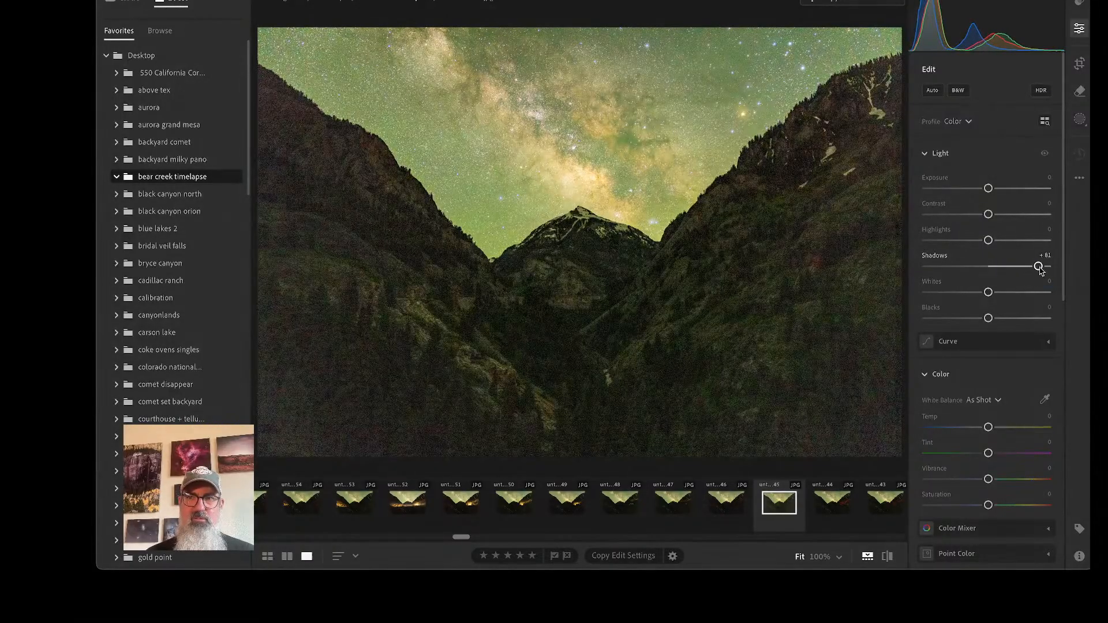
pyautogui.doubleClick(1039, 266)
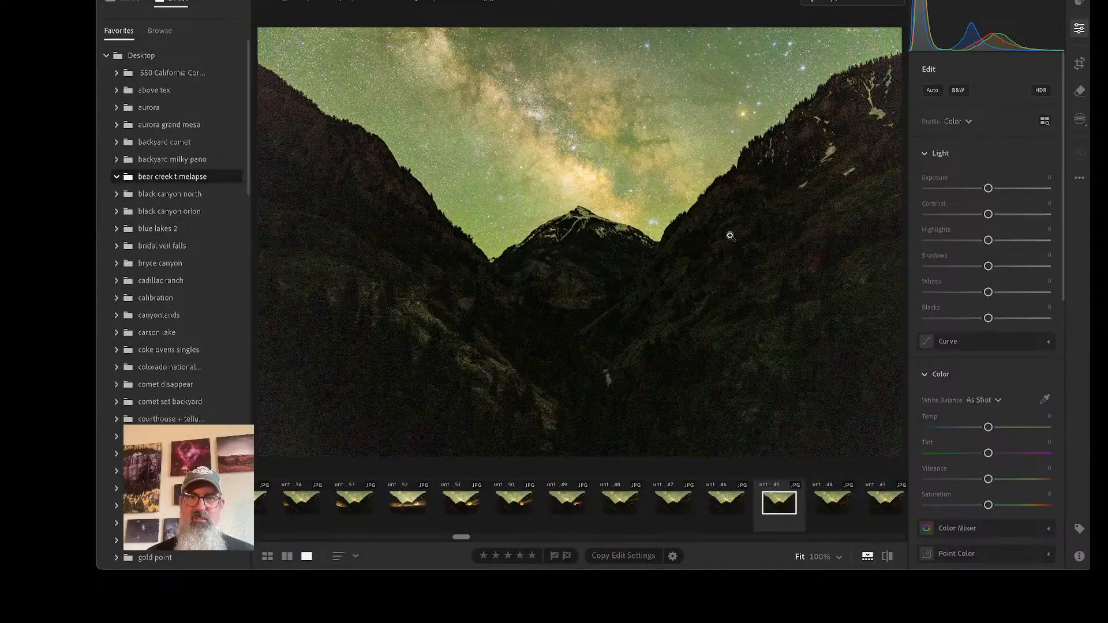
# Push Vibrance and Saturation to +100 and inspect the exaggerated Milky Way colours above the peak at close range
pyautogui.scroll(-2, 994, 339)
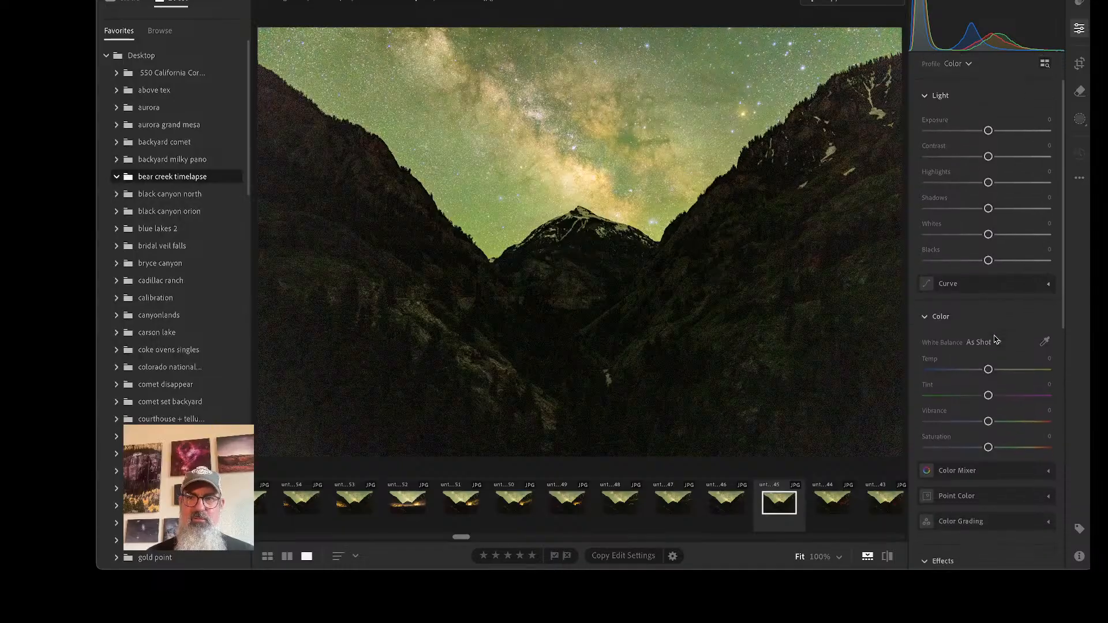
pyautogui.scroll(-2, 994, 340)
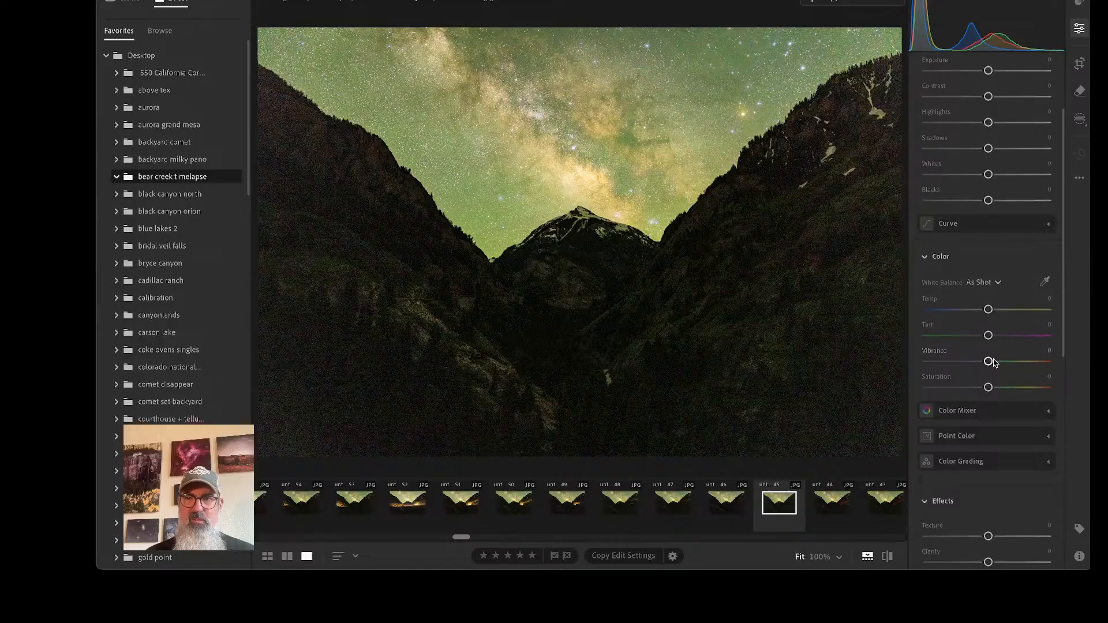
pyautogui.moveTo(989, 362); pyautogui.dragTo(1049, 361)
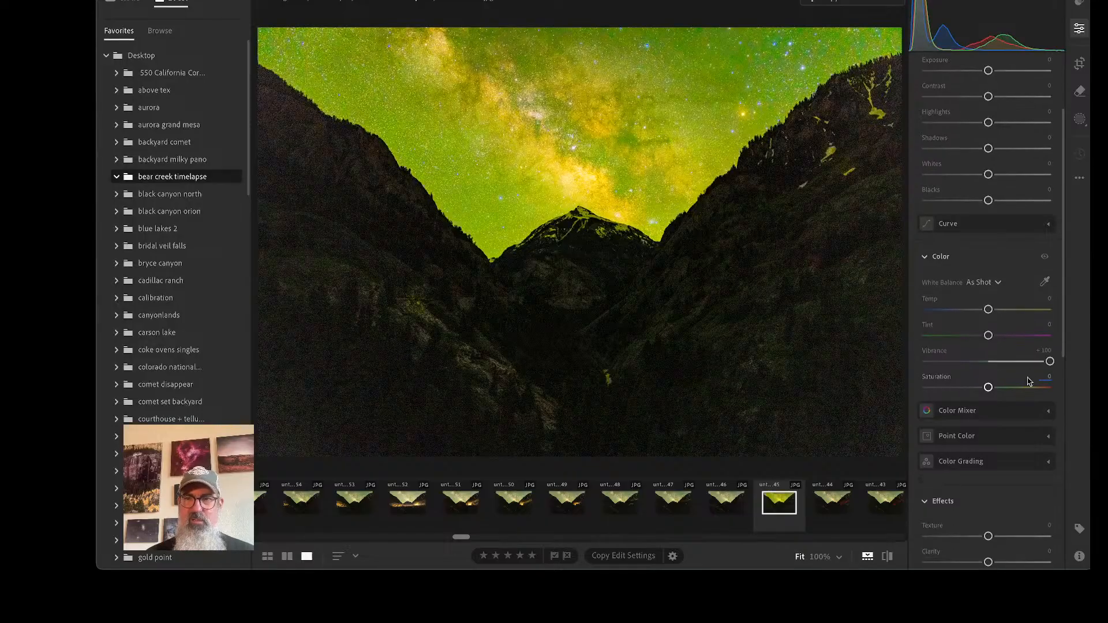
pyautogui.moveTo(989, 388); pyautogui.dragTo(1050, 388)
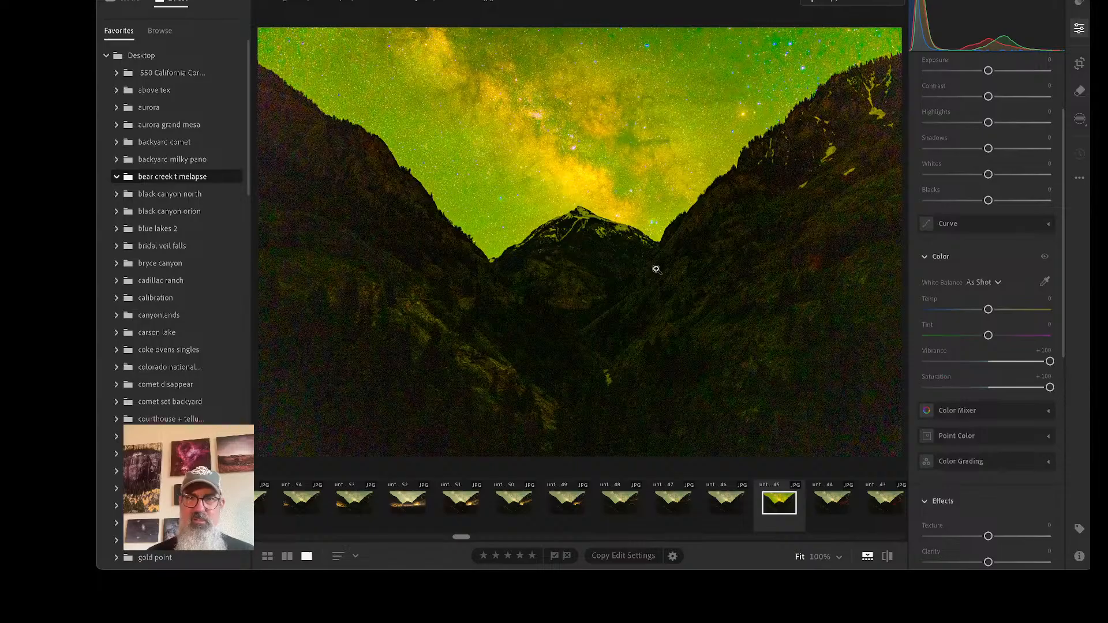
pyautogui.click(585, 169)
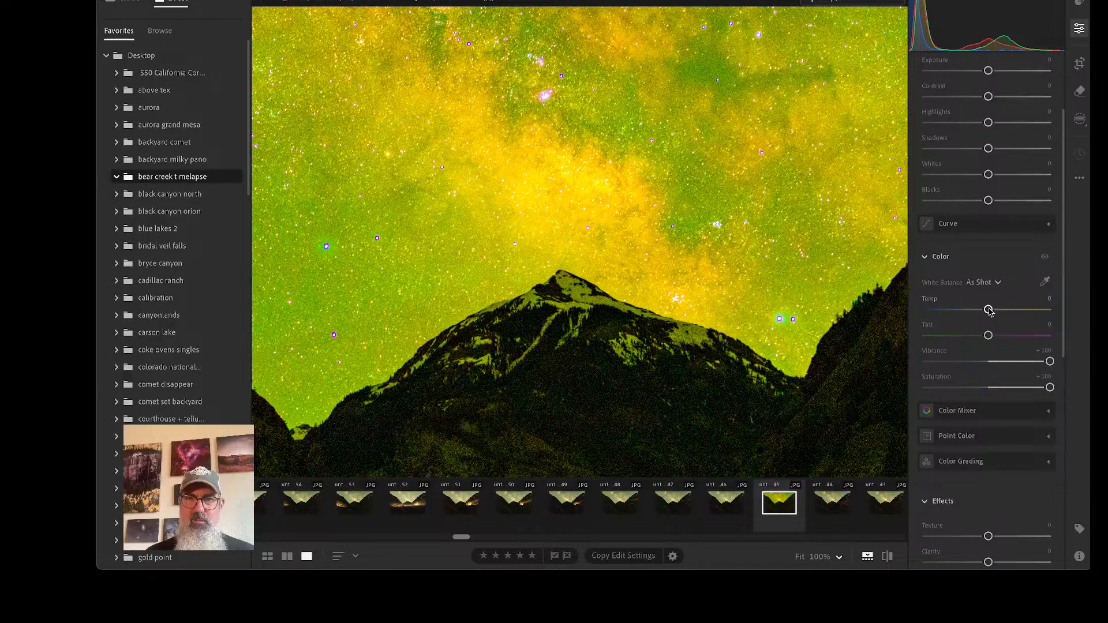
# Set Tint to +20 and Temp to -13, and check the colours higher up in the Milky Way
pyautogui.moveTo(988, 336); pyautogui.dragTo(1000, 335)
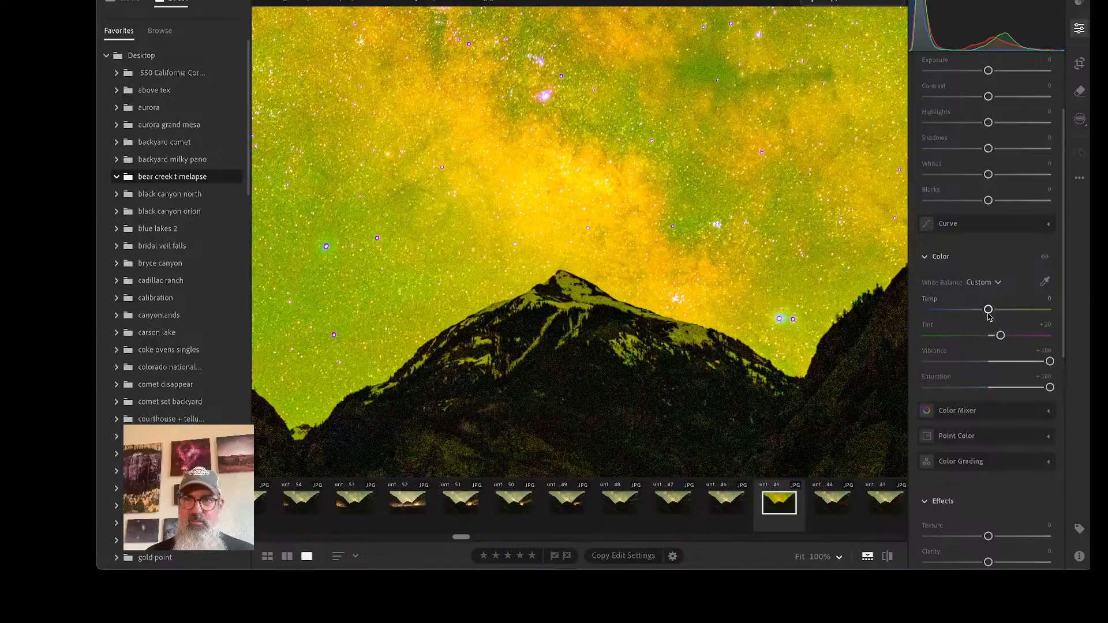
pyautogui.moveTo(988, 310)
pyautogui.mouseDown()
pyautogui.moveTo(974, 312)
pyautogui.moveTo(984, 313)
pyautogui.mouseUp()
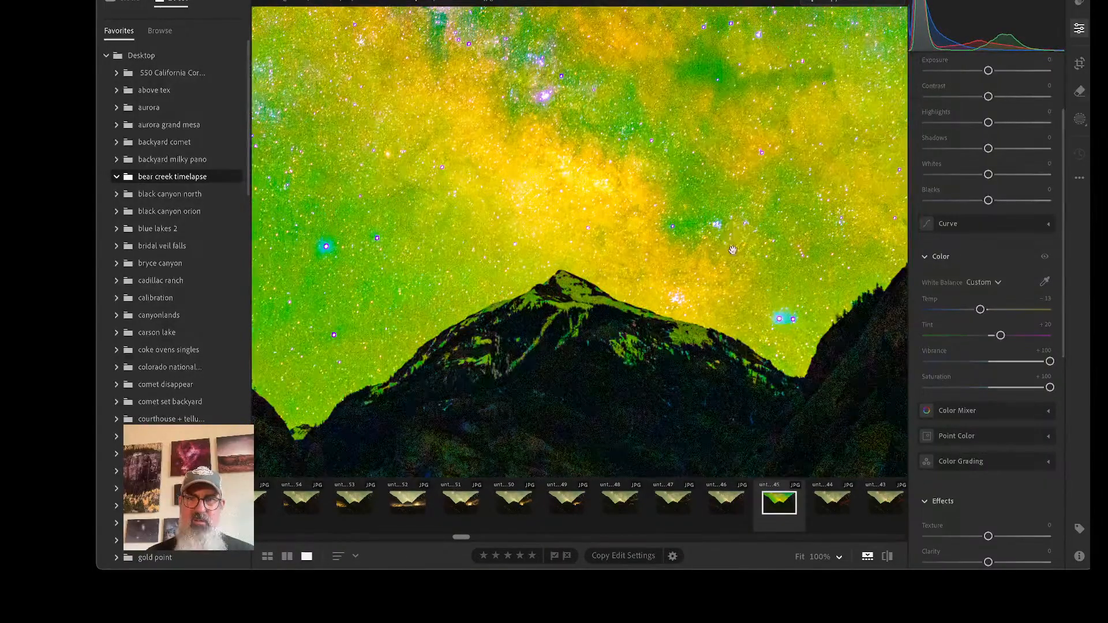
pyautogui.scroll(5, 774, 193)
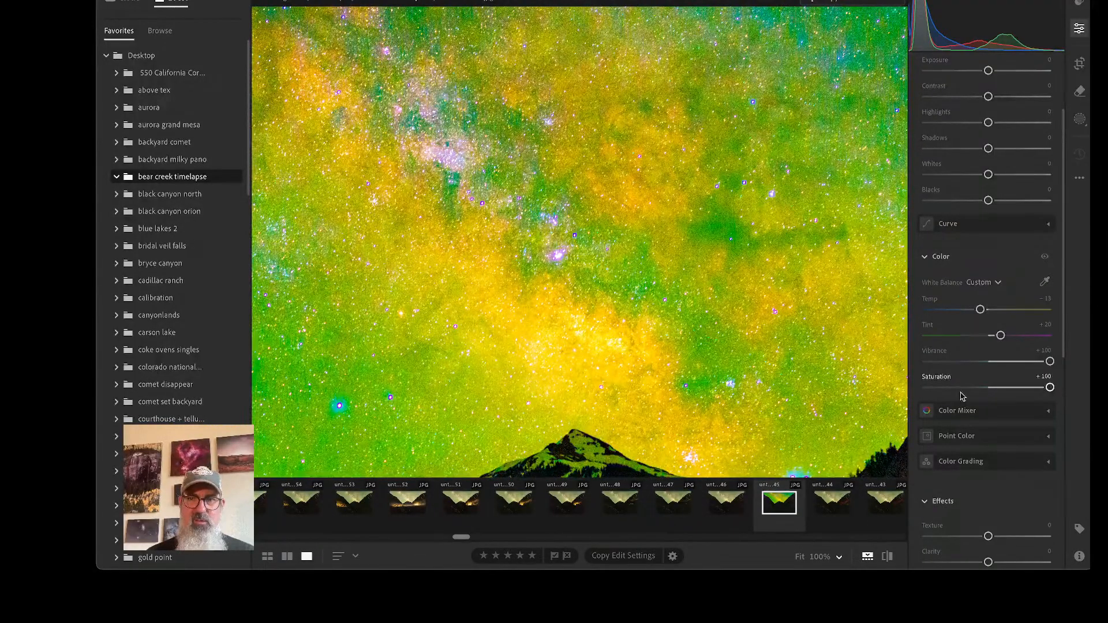
# Set Vibrance to +30 and Saturation to +34, and return the photo to fit view
pyautogui.click(1004, 363)
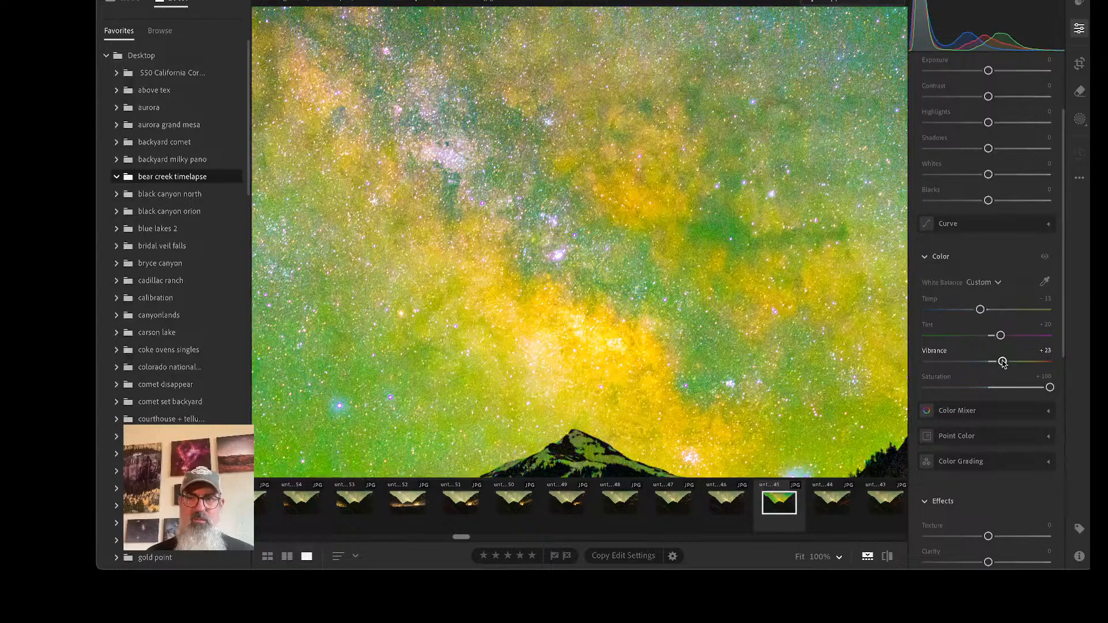
pyautogui.click(1007, 388)
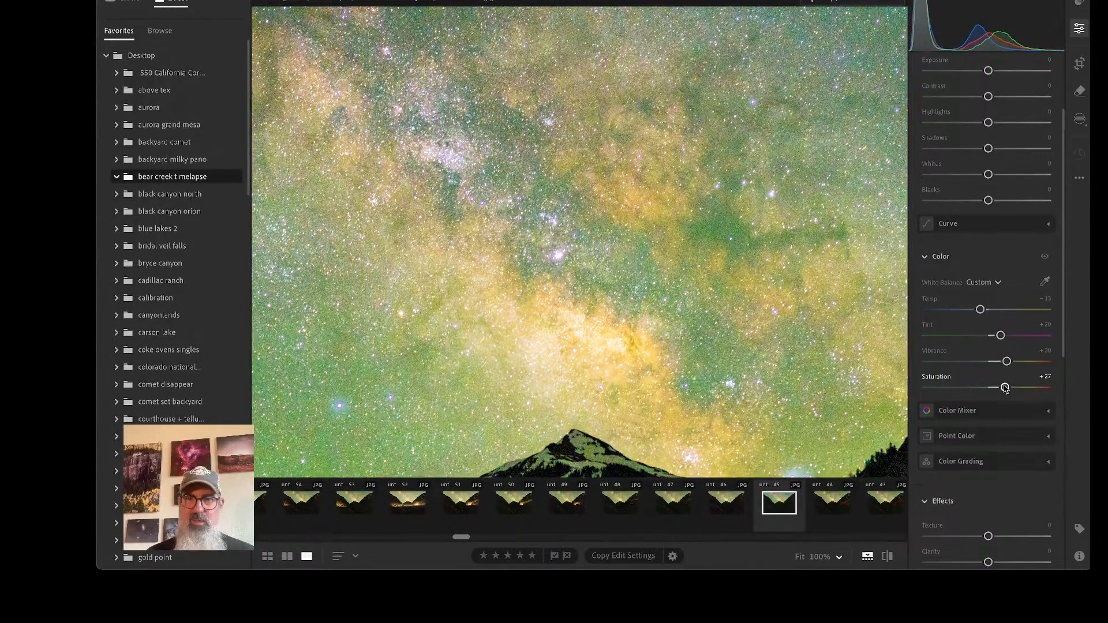
pyautogui.click(753, 352)
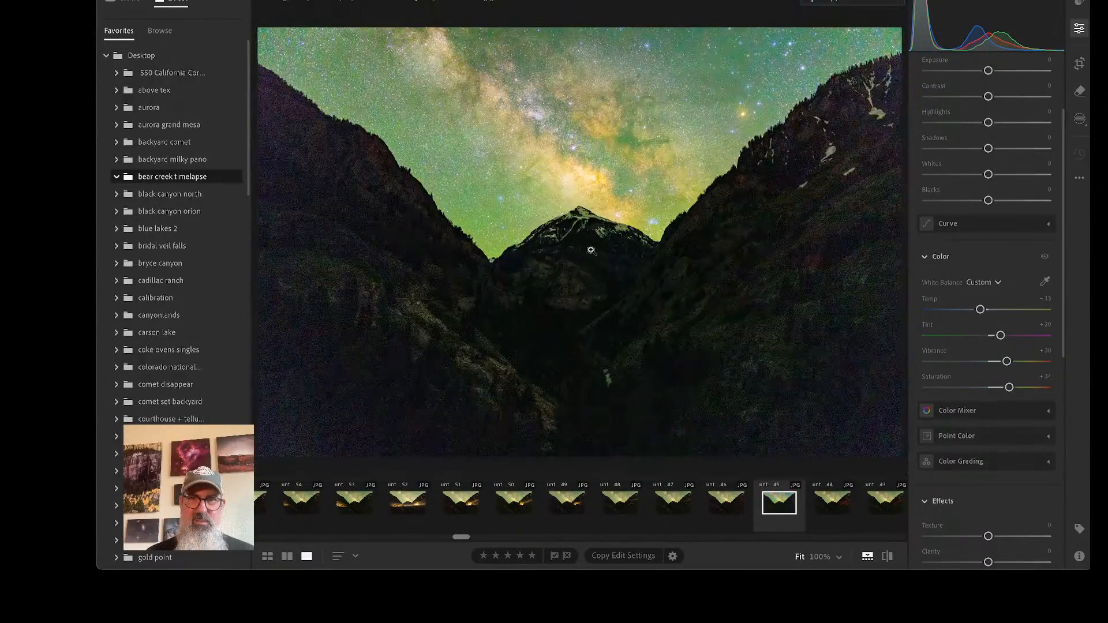
# Compare the edited untitled-445.jpg with untitled-444.jpg and inspect the edited sky at close range
pyautogui.press('Right')
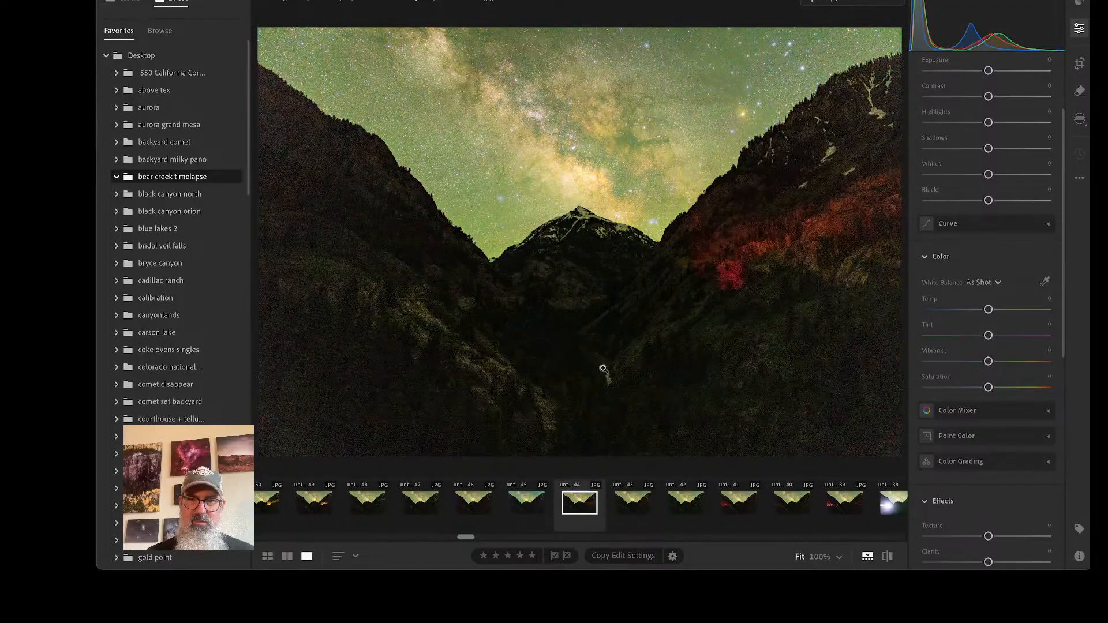
pyautogui.click(523, 504)
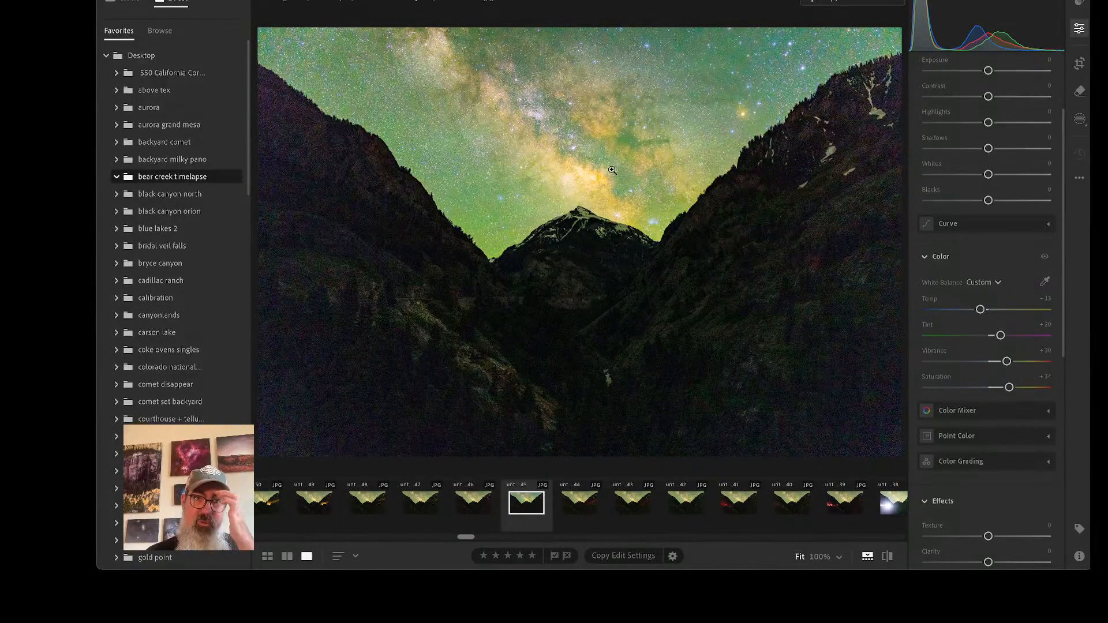
pyautogui.click(539, 109)
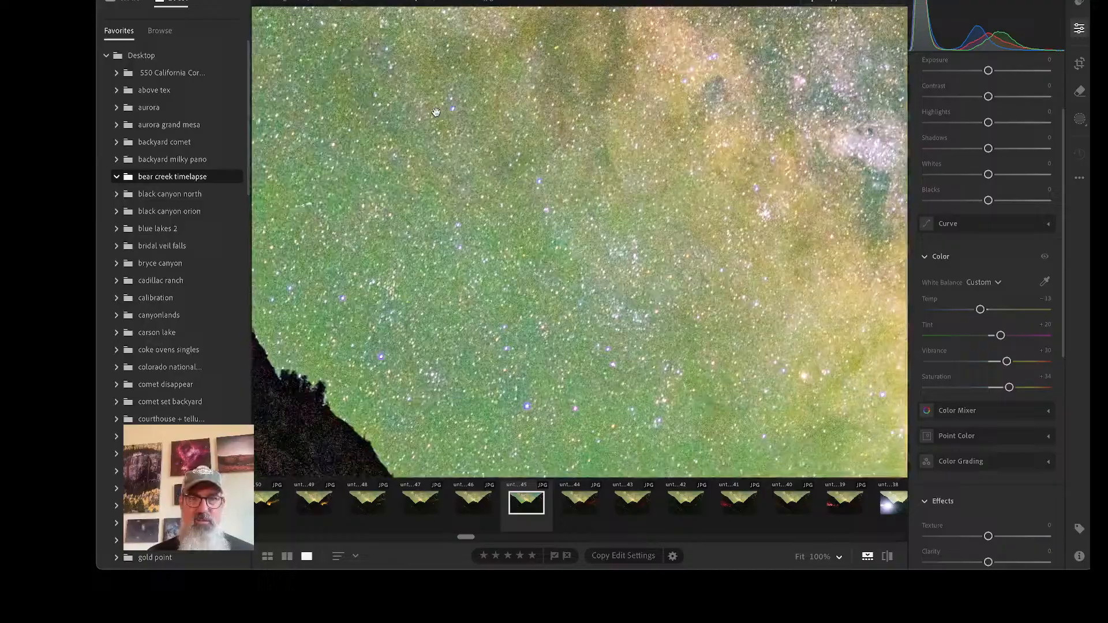
pyautogui.click(753, 87)
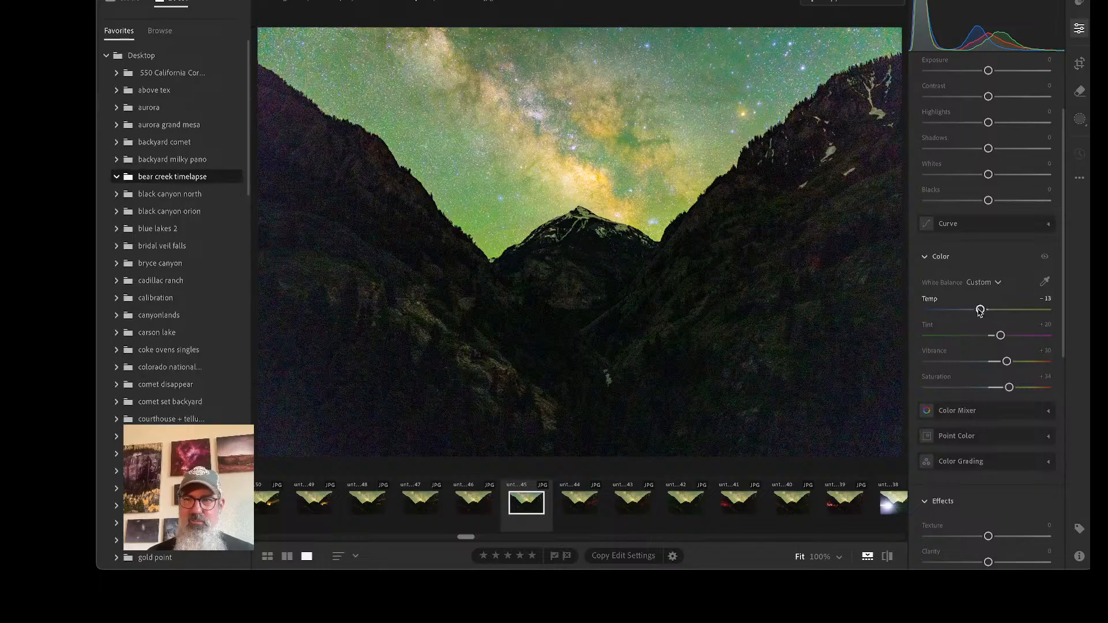
# Set Temp to -8 on untitled-445.jpg and check the Milky Way colours up close
pyautogui.moveTo(980, 312); pyautogui.dragTo(983, 311)
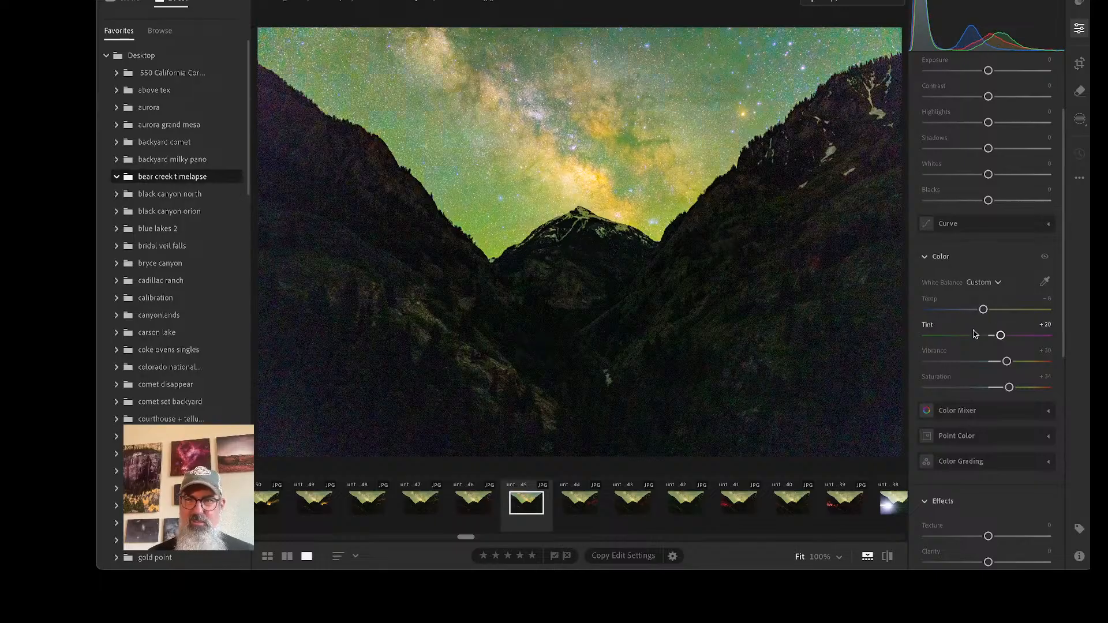
pyautogui.click(641, 155)
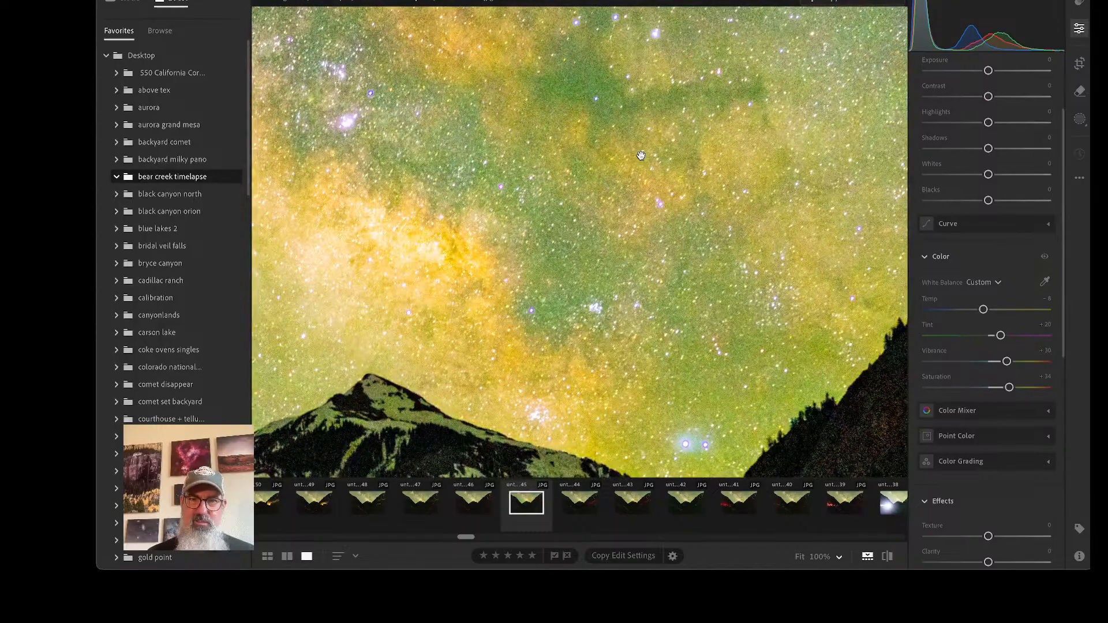
pyautogui.click(570, 225)
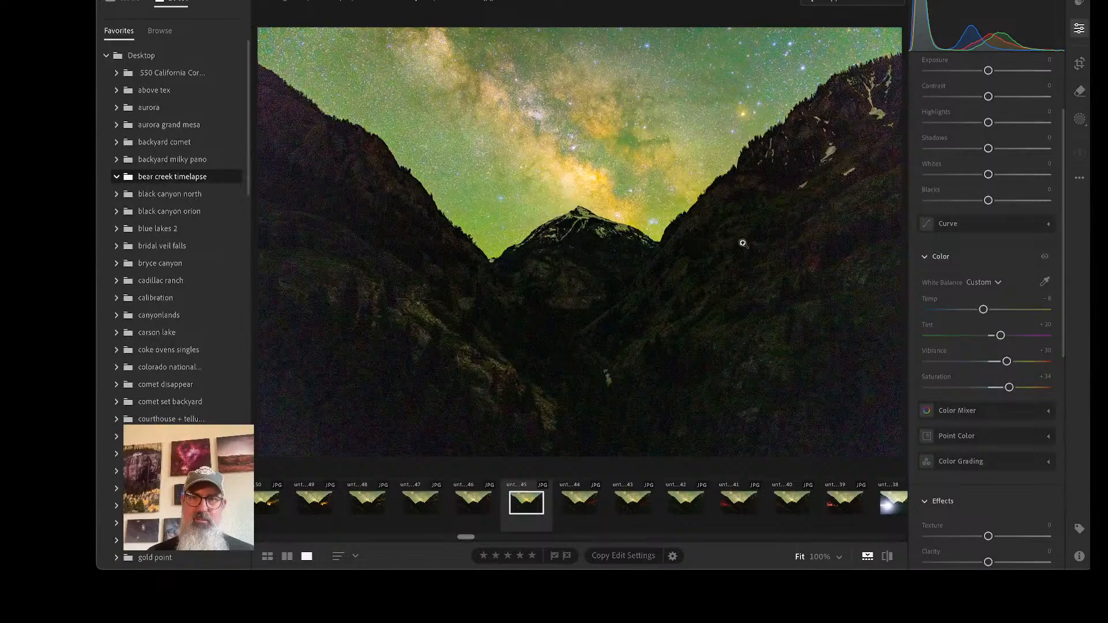
# Set Clarity to +23, Dehaze to +11 and Texture to +8 on untitled-445.jpg
pyautogui.scroll(-3, 992, 499)
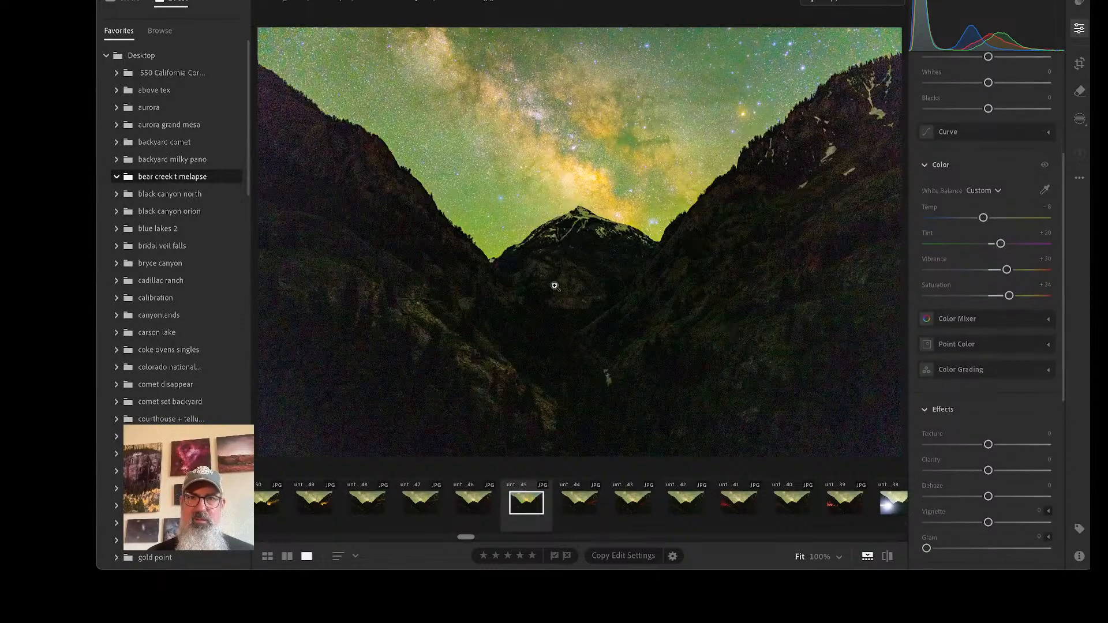
pyautogui.moveTo(989, 470); pyautogui.dragTo(1002, 471)
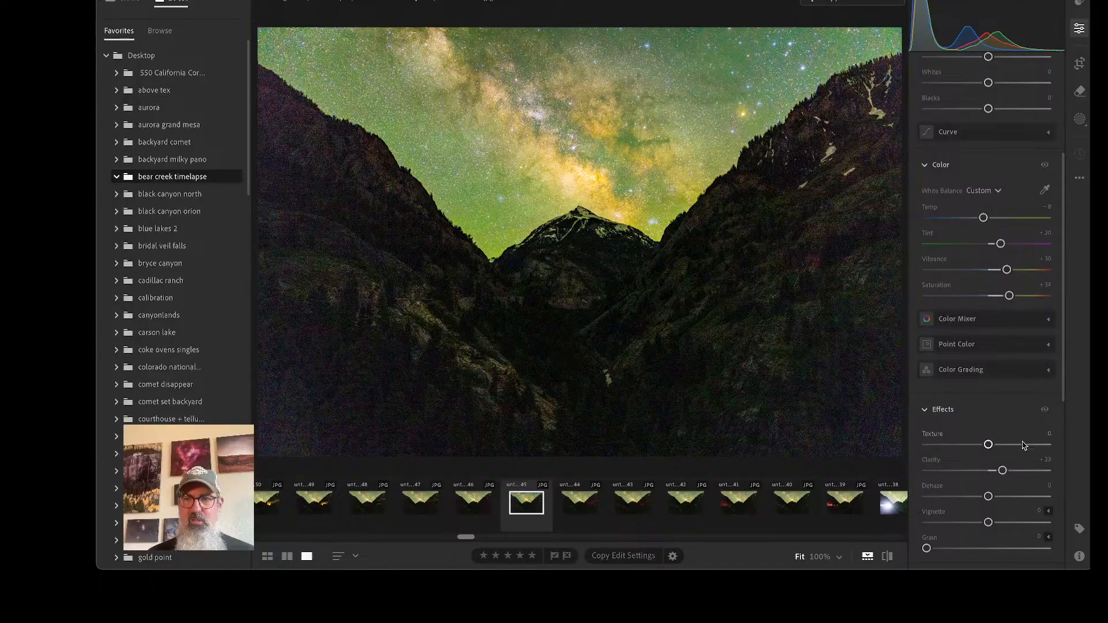
pyautogui.moveTo(988, 499)
pyautogui.mouseDown()
pyautogui.moveTo(1008, 499)
pyautogui.moveTo(997, 497)
pyautogui.mouseUp()
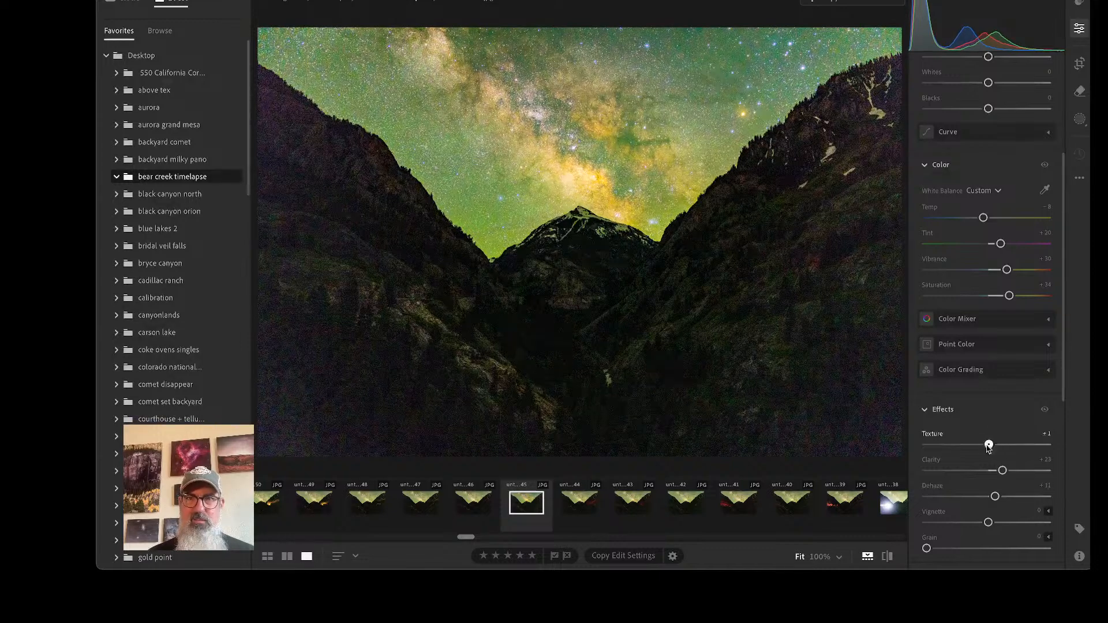
pyautogui.moveTo(988, 445); pyautogui.dragTo(995, 445)
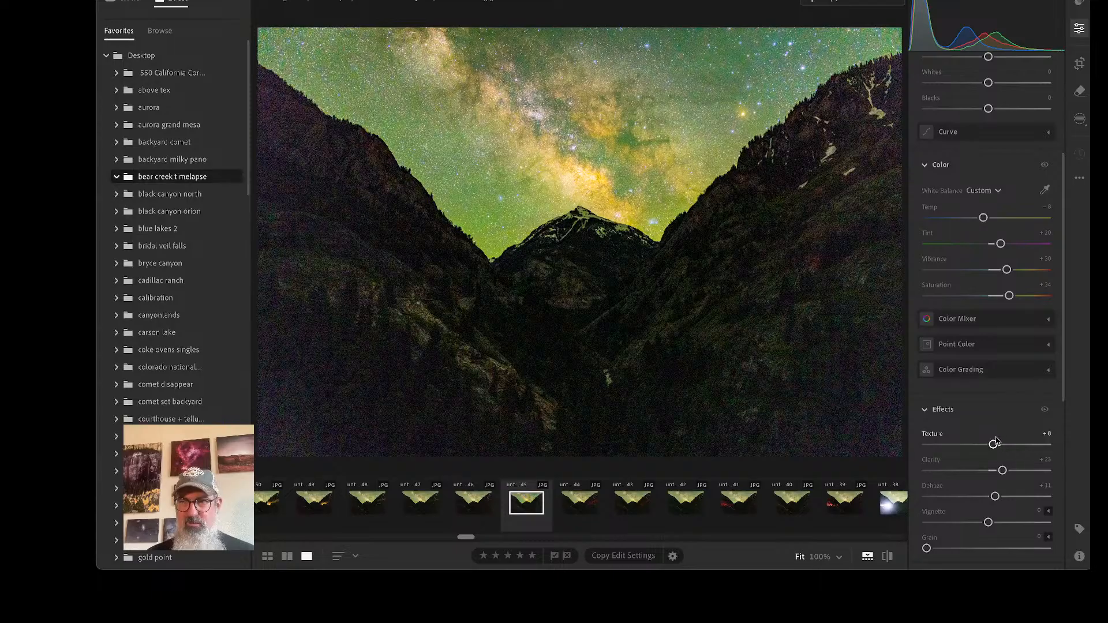
pyautogui.scroll(-2, 990, 454)
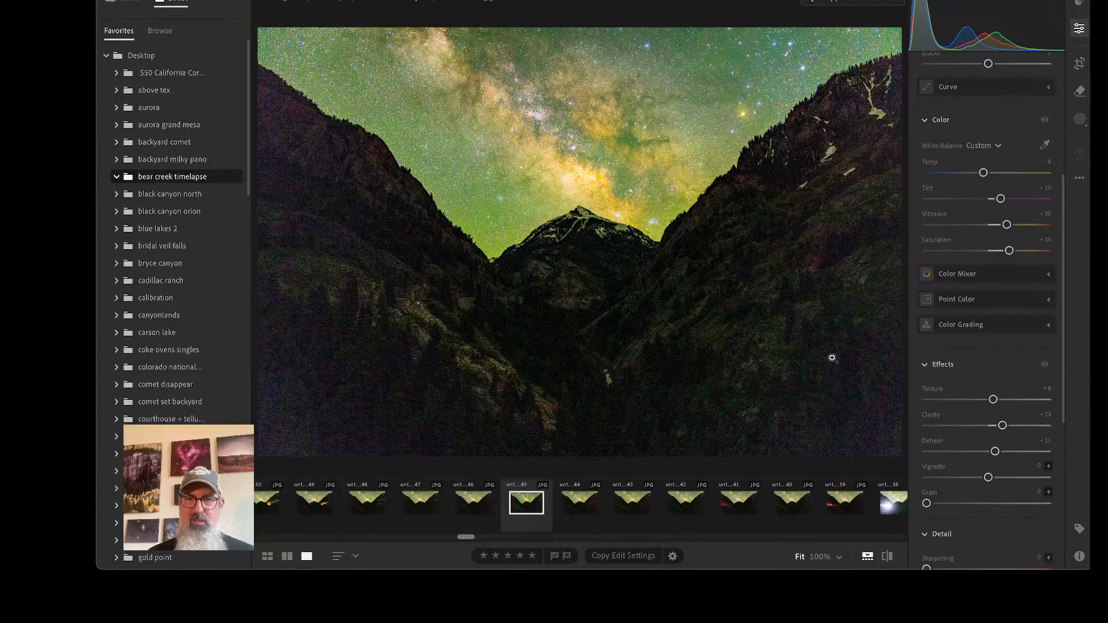
# Compare the lights on the slopes in frames untitled-444.jpg through untitled-441.jpg, moving back and forth between them
pyautogui.press('Right')
pyautogui.press('Right')
pyautogui.press('Right')
pyautogui.press('Right')
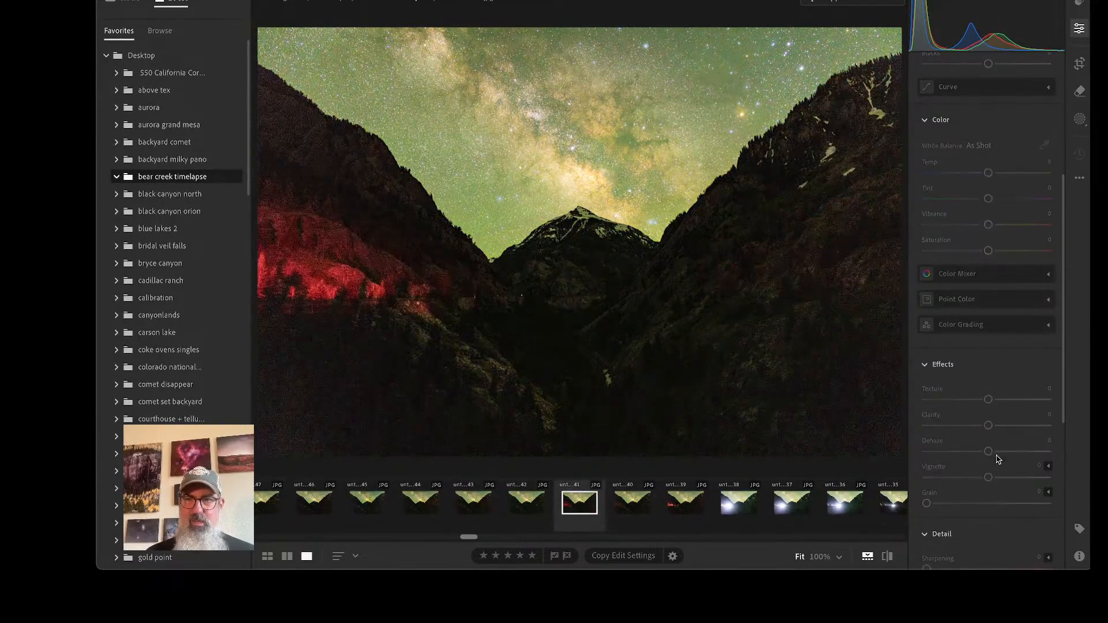
pyautogui.click(526, 503)
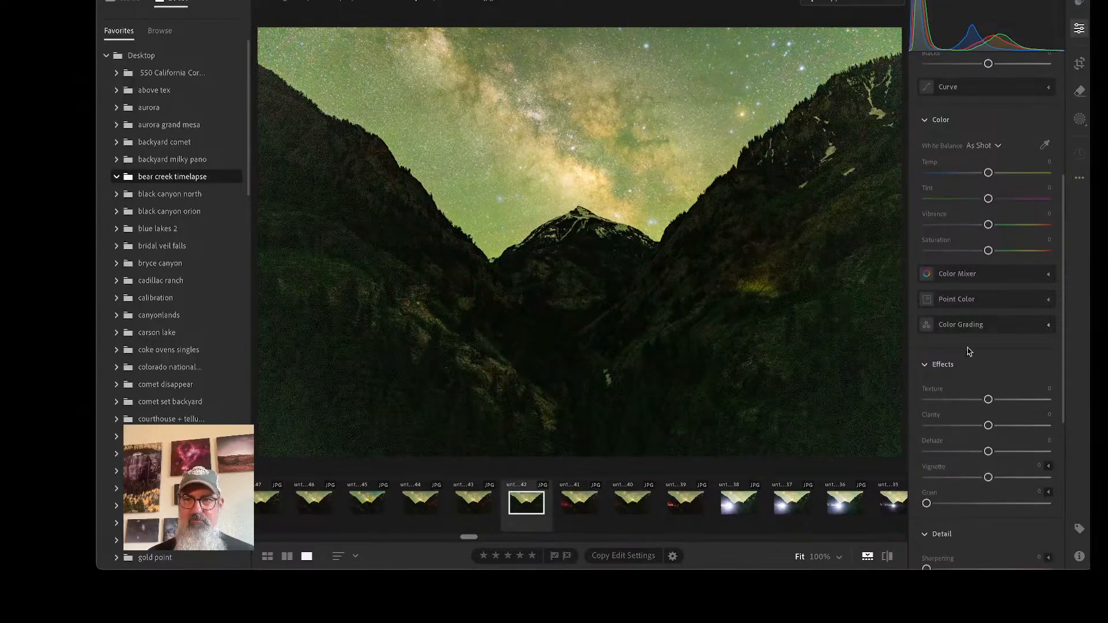
pyautogui.click(464, 509)
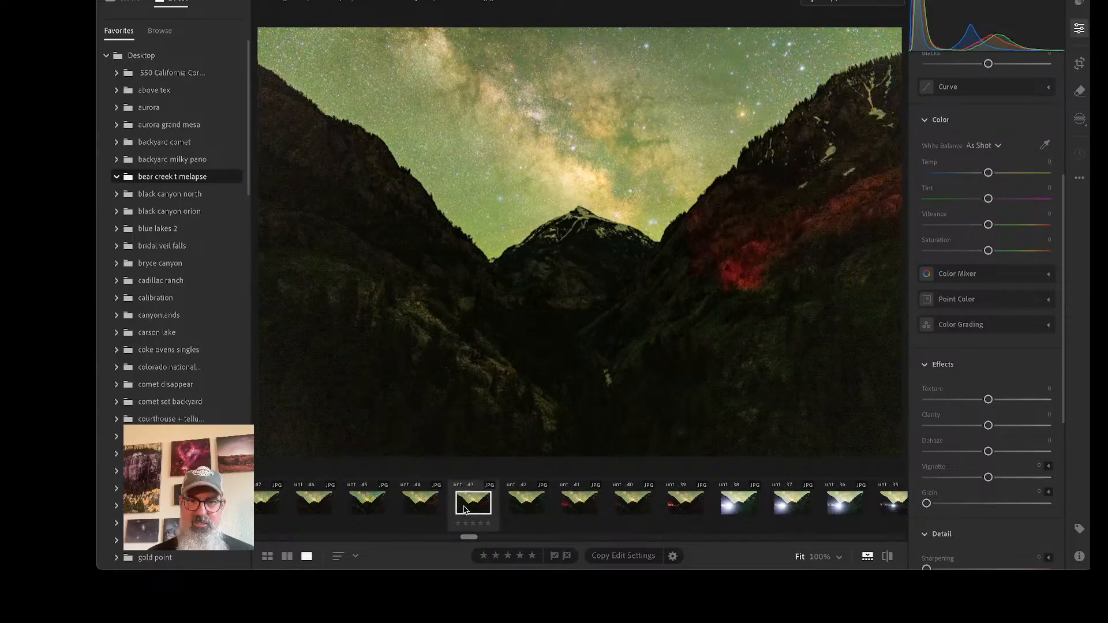
pyautogui.press('Right')
pyautogui.press('Right')
pyautogui.press('Right')
pyautogui.press('Right')
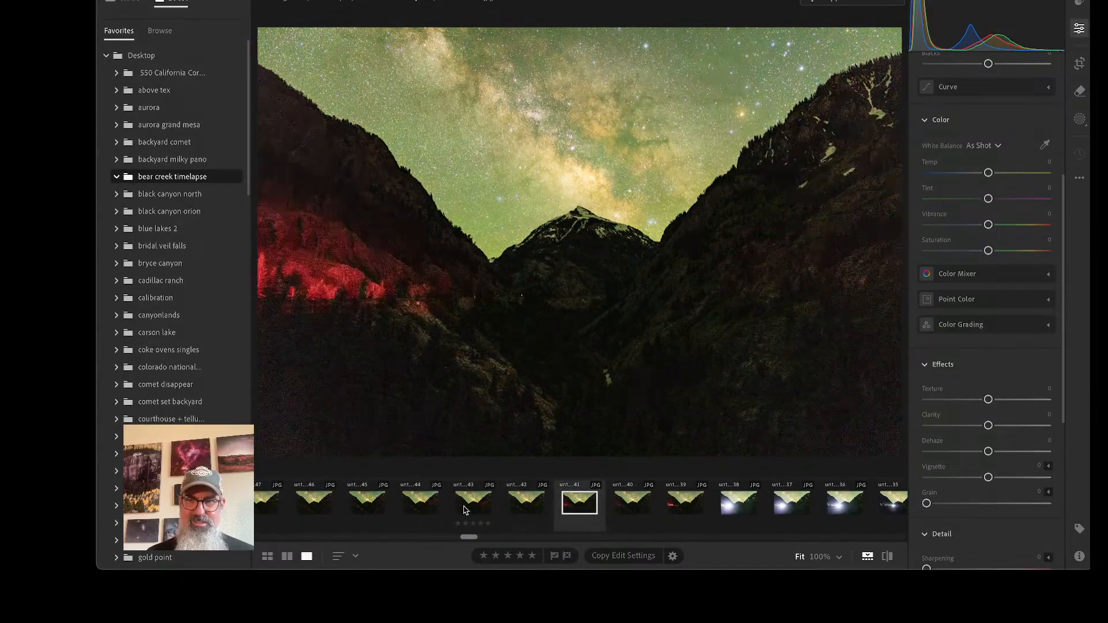
# Step back through the timelapse frames from untitled-441.jpg to untitled-457.jpg, examining the vehicle lights on the slopes
pyautogui.press('Left')
pyautogui.press('Left')
pyautogui.press('Left')
pyautogui.press('Left')
pyautogui.press('Left')
pyautogui.press('Left')
pyautogui.press('Left')
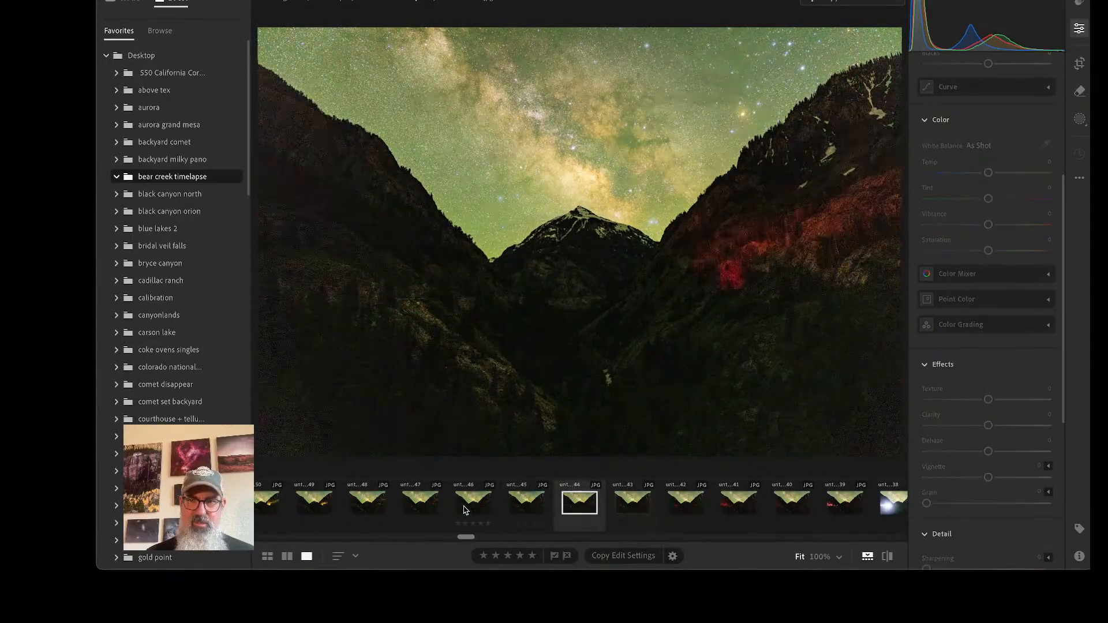
pyautogui.press('Left')
pyautogui.press('Left')
pyautogui.press('Left')
pyautogui.press('Left')
pyautogui.press('Left')
pyautogui.press('Left')
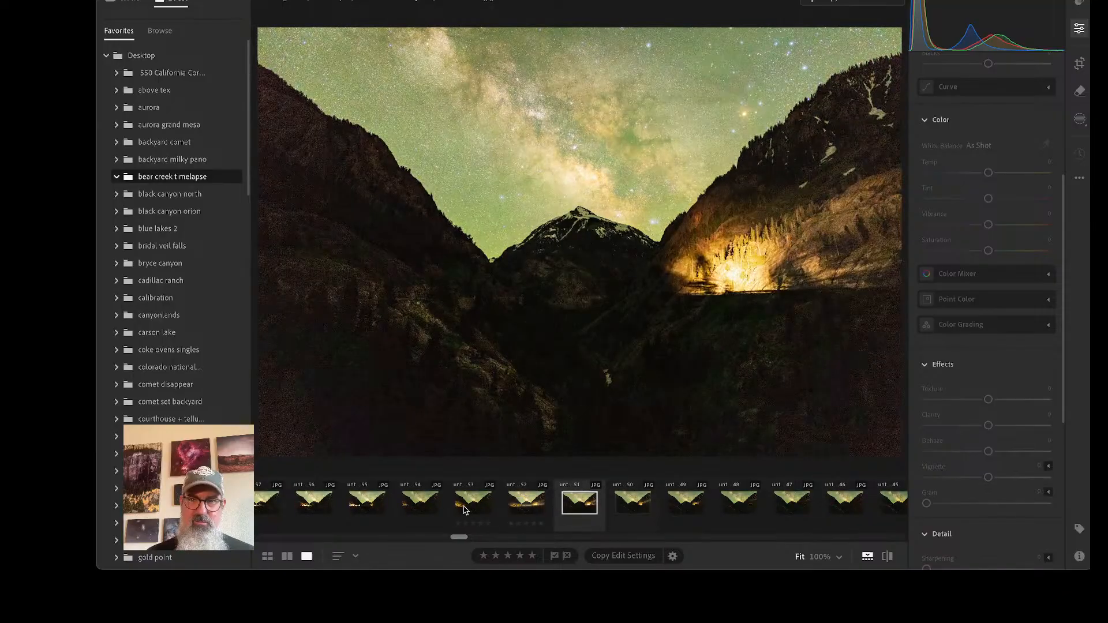
pyautogui.press('Left')
pyautogui.press('Left')
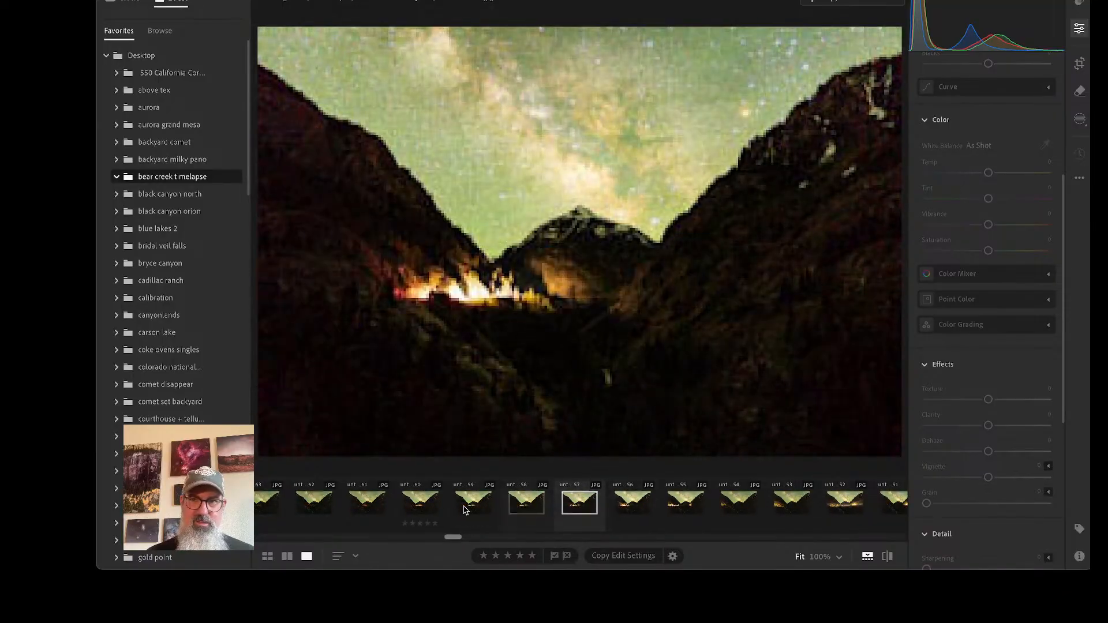
# Step forward through the timelapse frames from untitled-457.jpg to untitled-432.jpg, following the lights across the valley
pyautogui.press('Right')
pyautogui.press('Right')
pyautogui.press('Right')
pyautogui.press('Right')
pyautogui.press('Right')
pyautogui.press('Right')
pyautogui.press('Right')
pyautogui.press('Right')
pyautogui.press('Right')
pyautogui.press('Right')
pyautogui.press('Right')
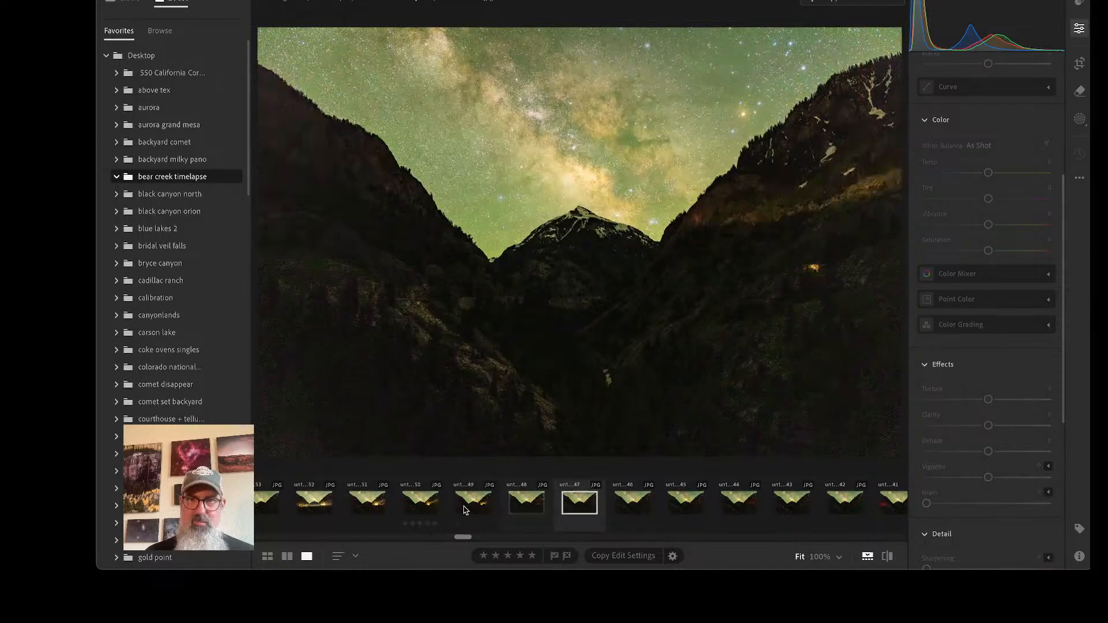
pyautogui.press('Right')
pyautogui.press('Right')
pyautogui.press('Right')
pyautogui.press('Right')
pyautogui.press('Right')
pyautogui.press('Right')
pyautogui.press('Right')
pyautogui.press('Right')
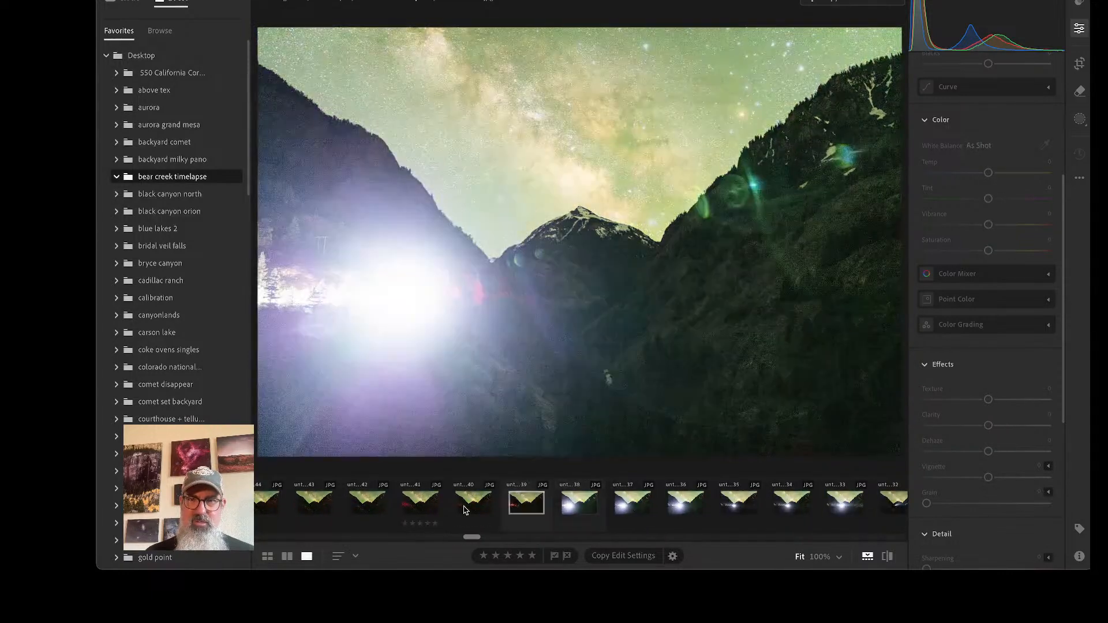
pyautogui.press('Right')
pyautogui.press('Right')
pyautogui.press('Right')
pyautogui.press('Right')
pyautogui.press('Right')
pyautogui.press('Left')
pyautogui.press('Left')
pyautogui.press('Left')
pyautogui.press('Left')
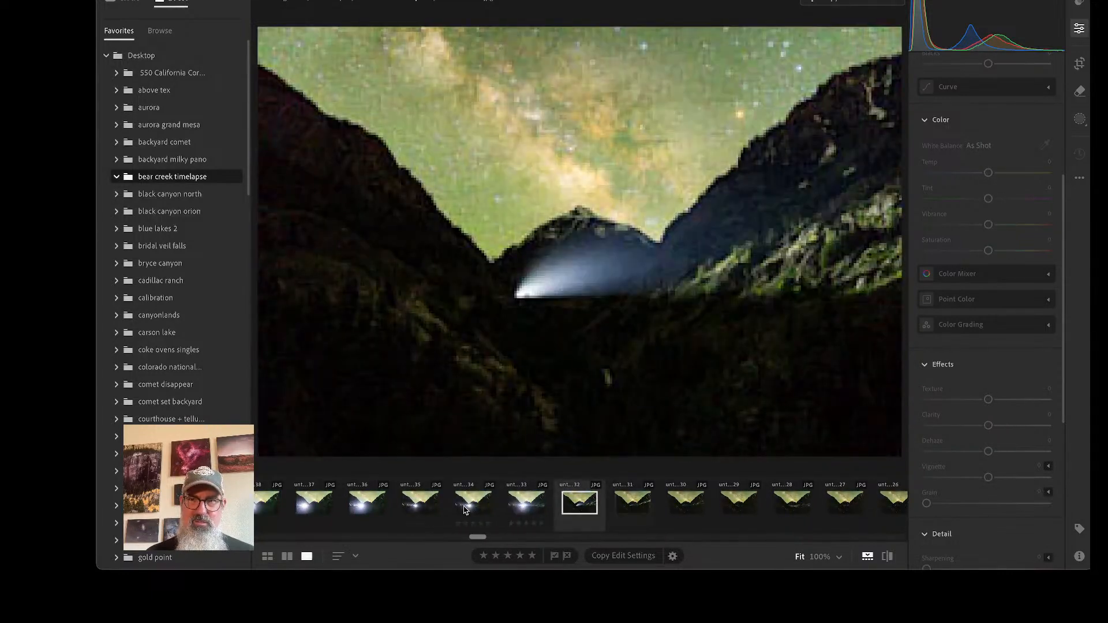
# Step back through the timelapse frames from untitled-432.jpg to untitled-444.jpg, examining the red lights on the slopes
pyautogui.press('Left')
pyautogui.press('Left')
pyautogui.press('Left')
pyautogui.press('Left')
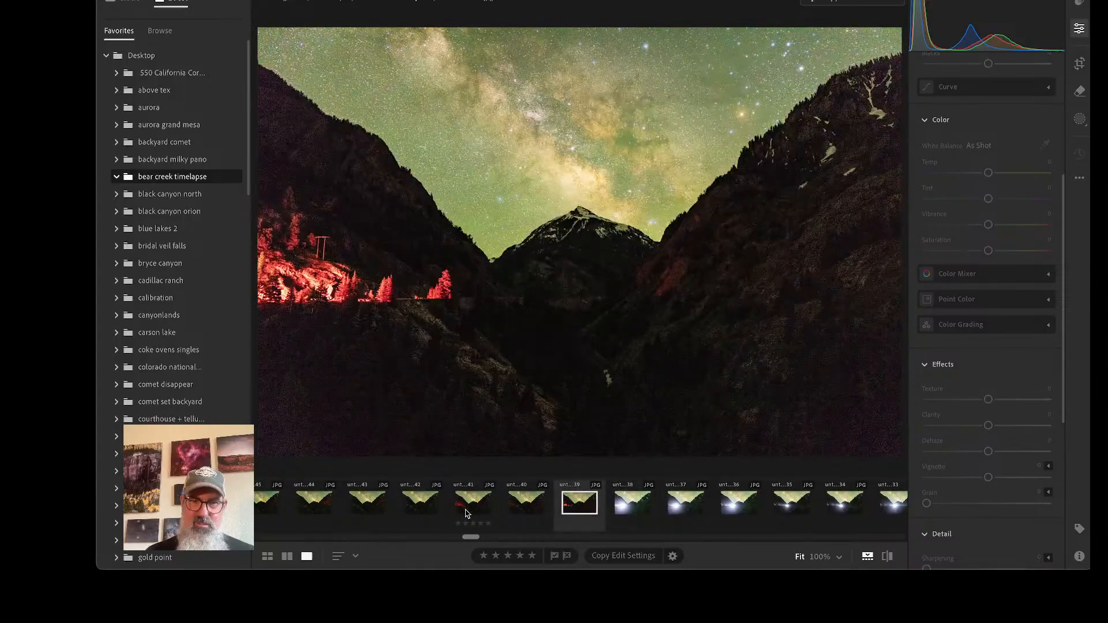
pyautogui.click(408, 499)
pyautogui.click(375, 502)
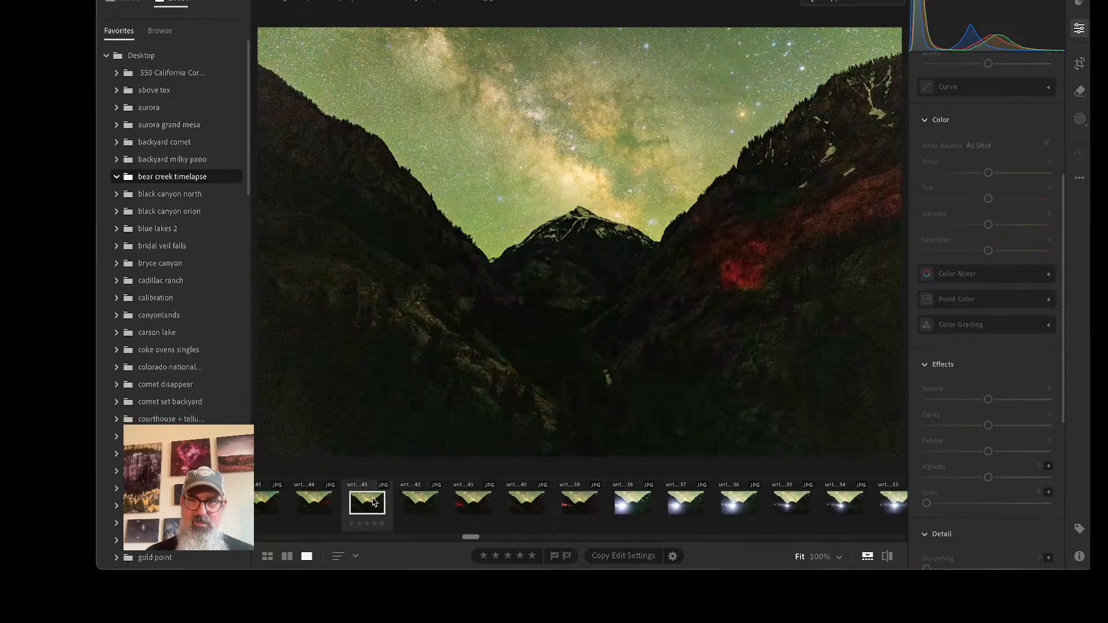
pyautogui.click(322, 503)
# Open the clean frame untitled-411.jpg further along the timelapse sequence
pyautogui.hscroll(4, 370, 499)
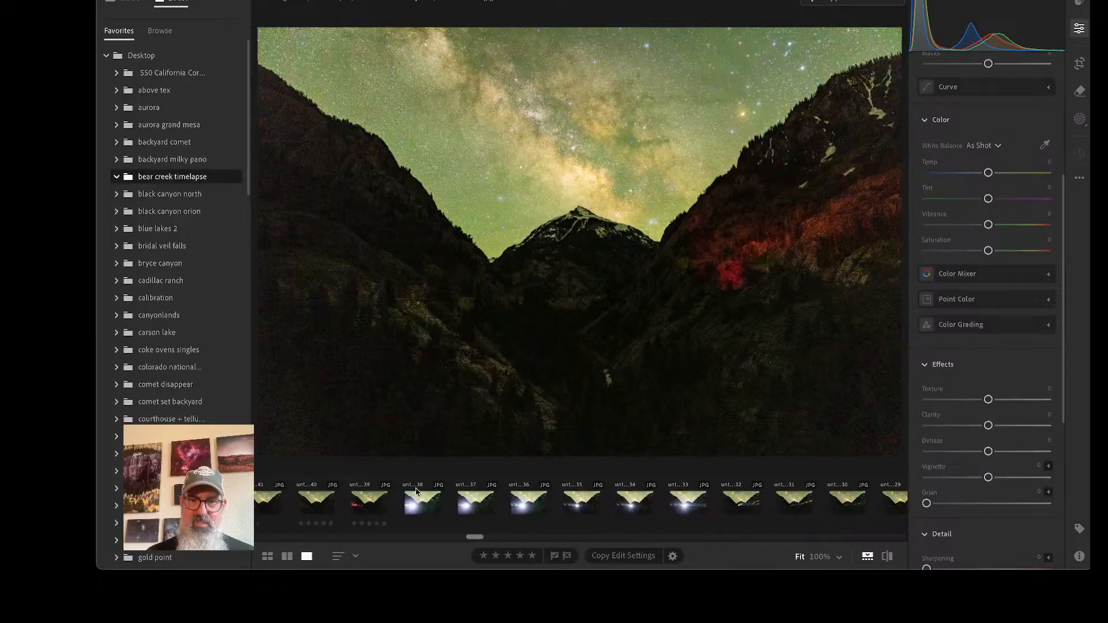
pyautogui.hscroll(5, 495, 499)
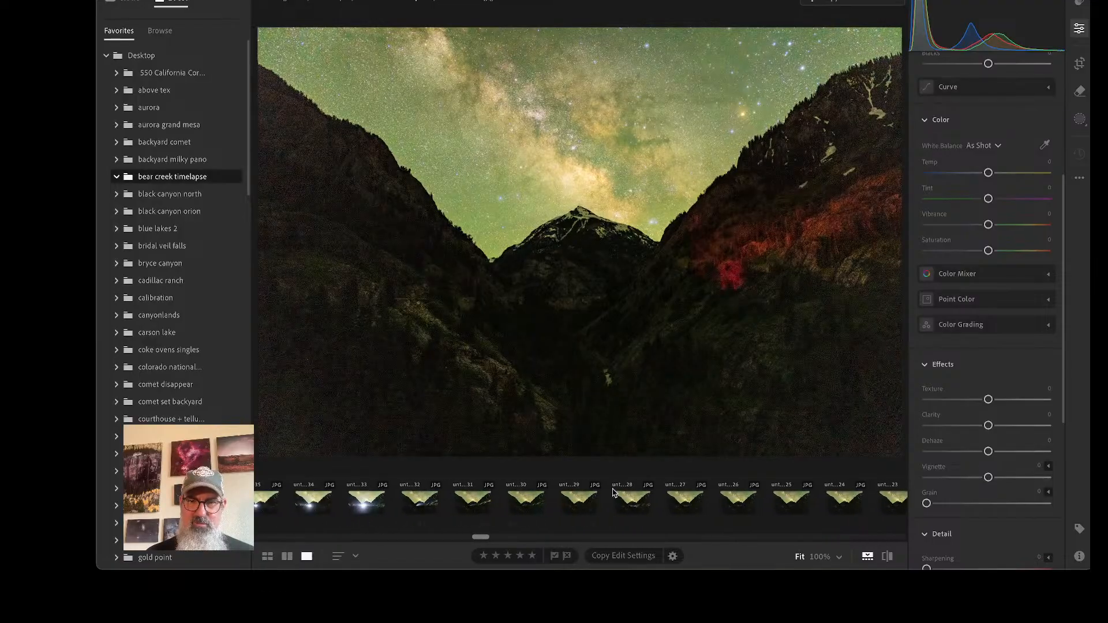
pyautogui.hscroll(5, 596, 501)
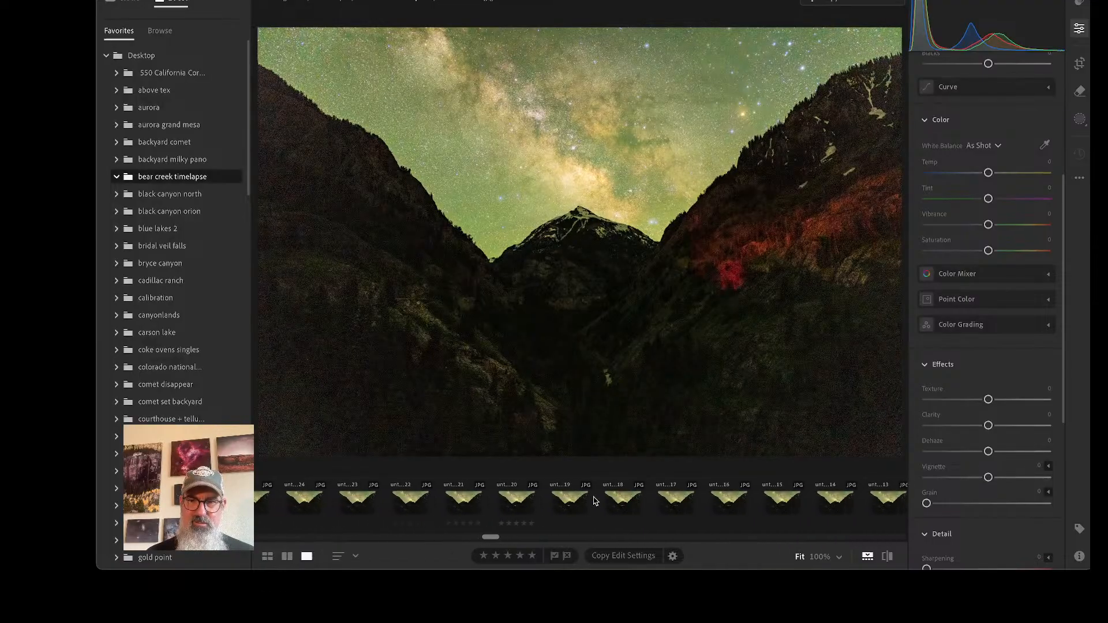
pyautogui.hscroll(4, 595, 501)
pyautogui.click(520, 507)
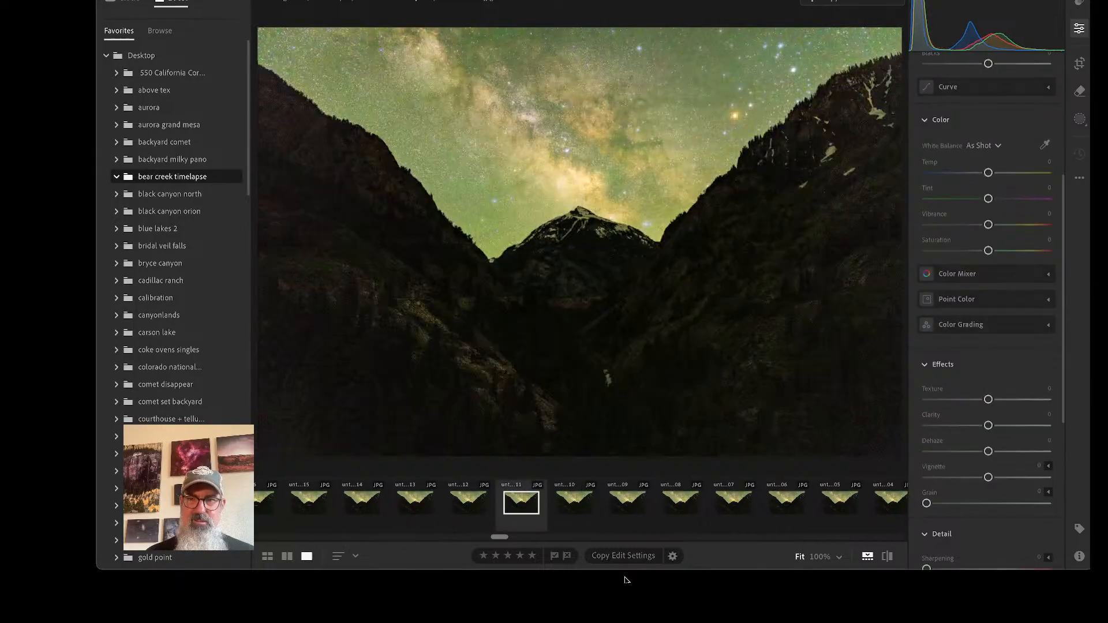
# Set Saturation to +31, Vibrance to +27, Tint to +20 and Temp to -13 on untitled-411.jpg
pyautogui.scroll(-3, 960, 376)
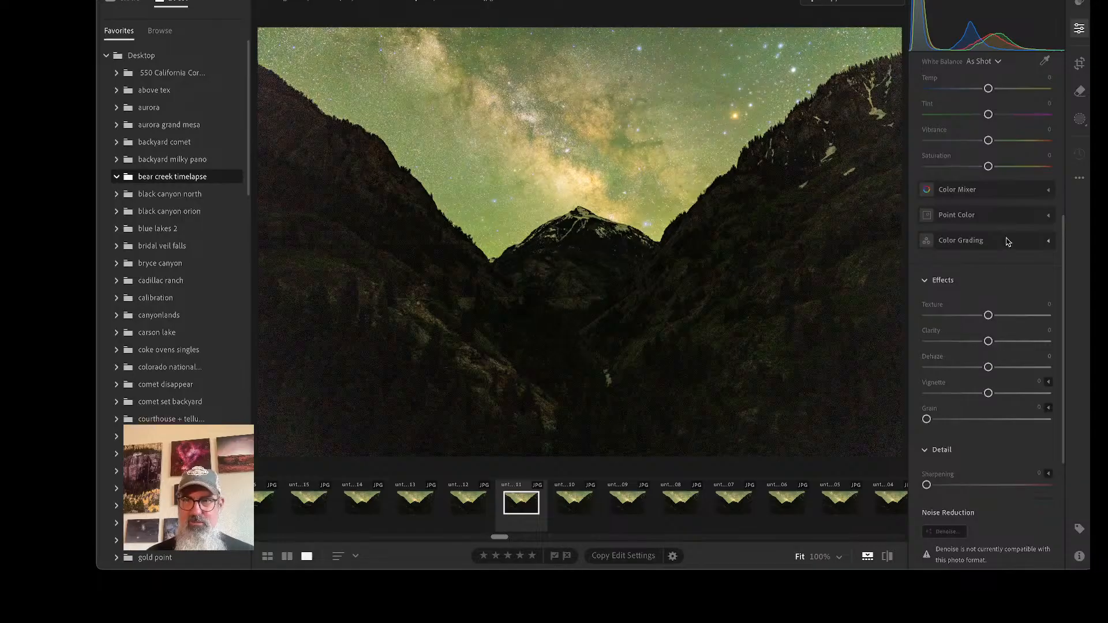
pyautogui.moveTo(988, 166)
pyautogui.mouseDown()
pyautogui.moveTo(1024, 166)
pyautogui.moveTo(1004, 166)
pyautogui.moveTo(1003, 141)
pyautogui.moveTo(1007, 167)
pyautogui.mouseUp()
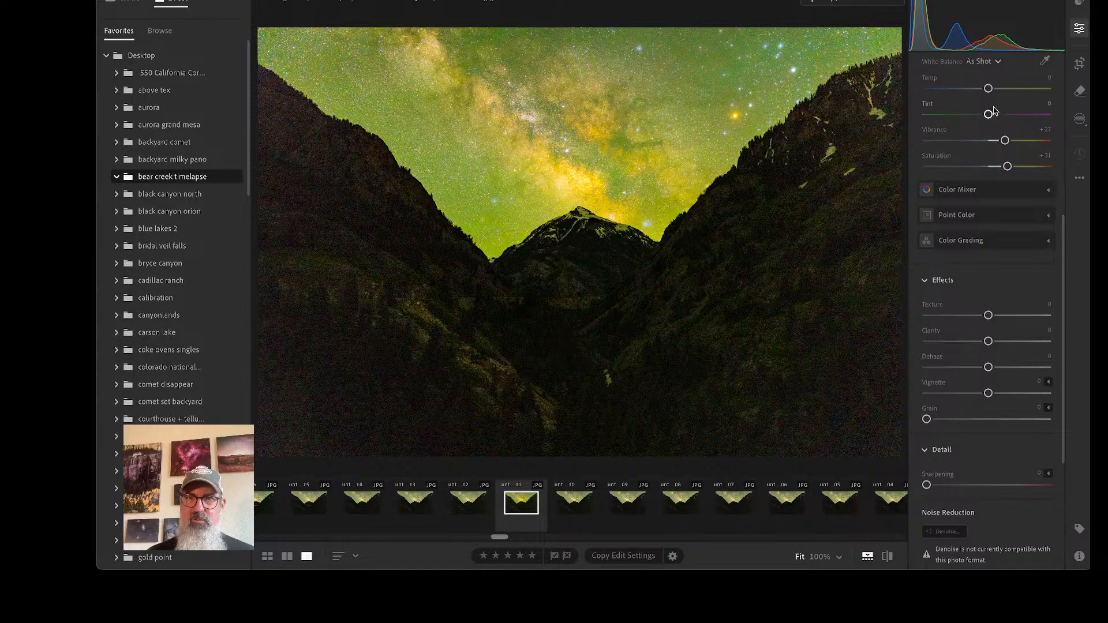
pyautogui.moveTo(988, 114); pyautogui.dragTo(998, 117)
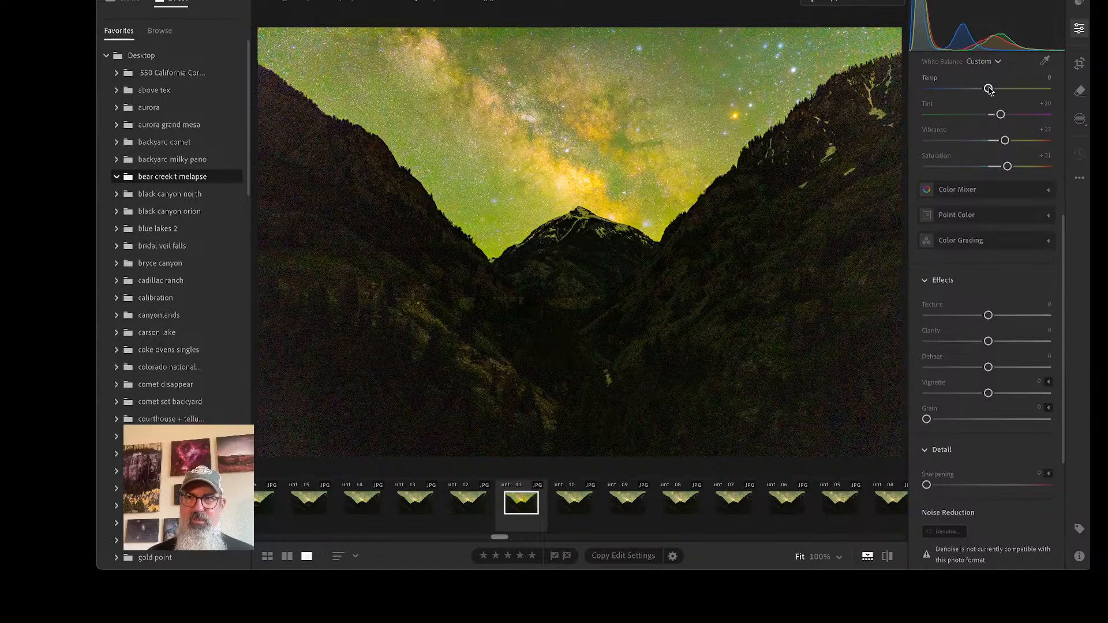
pyautogui.moveTo(989, 90); pyautogui.dragTo(981, 92)
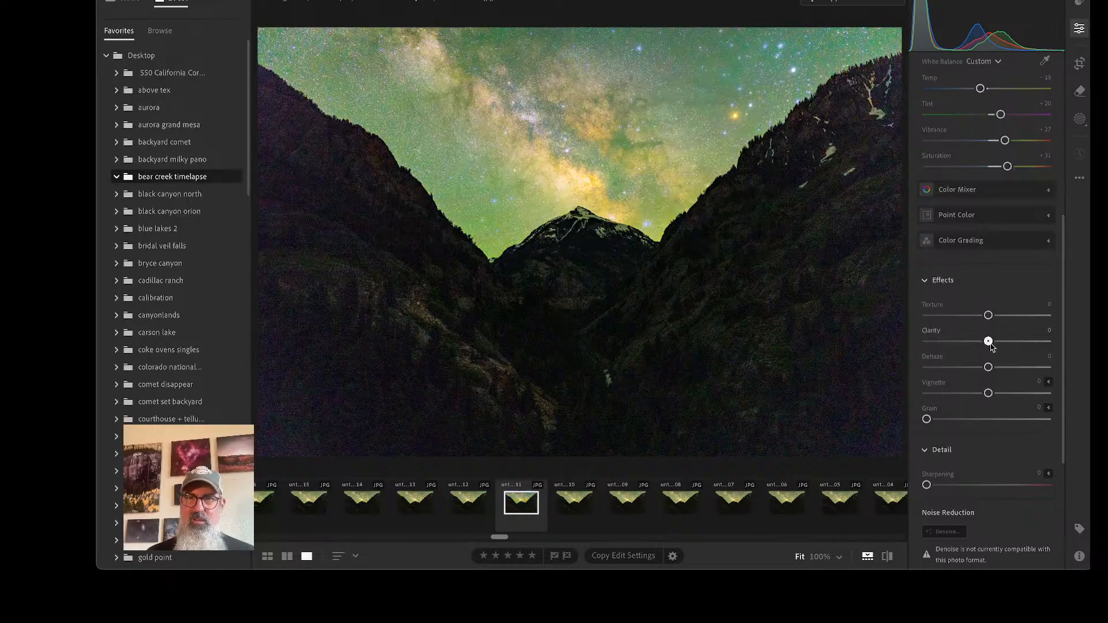
# Set Clarity to +30, Dehaze to +9 and Texture to +9 on untitled-411.jpg
pyautogui.moveTo(988, 341); pyautogui.dragTo(1010, 347)
pyautogui.scroll(-1, 989, 371)
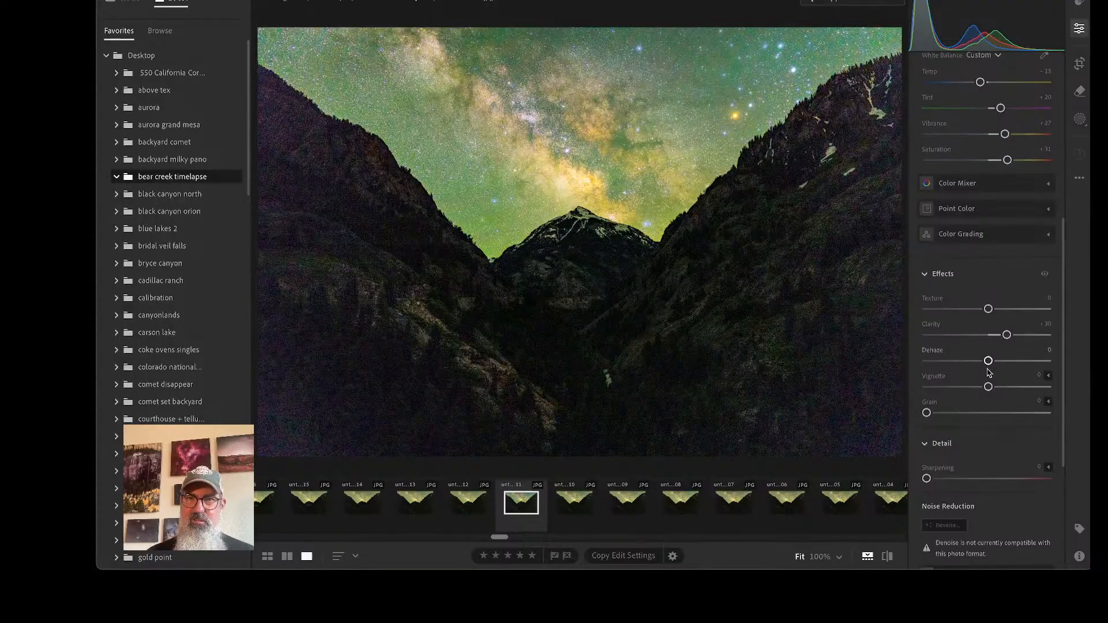
pyautogui.moveTo(989, 363); pyautogui.dragTo(994, 361)
pyautogui.moveTo(989, 310); pyautogui.dragTo(996, 310)
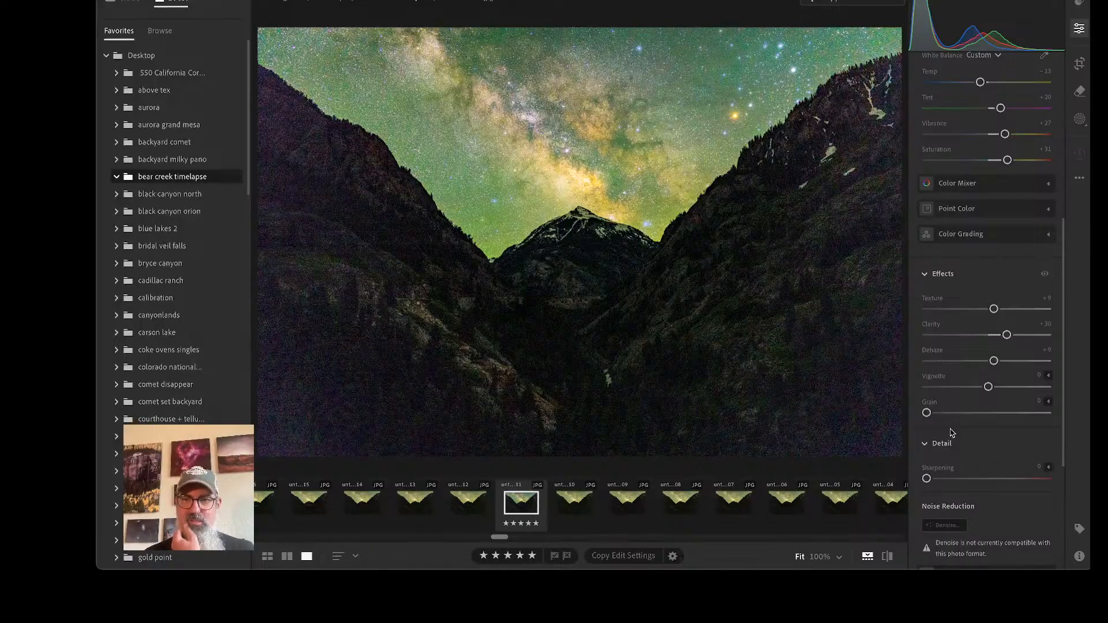
# Set manual noise reduction on untitled-411.jpg to Color 25 and Luminance 15
pyautogui.scroll(-5, 952, 433)
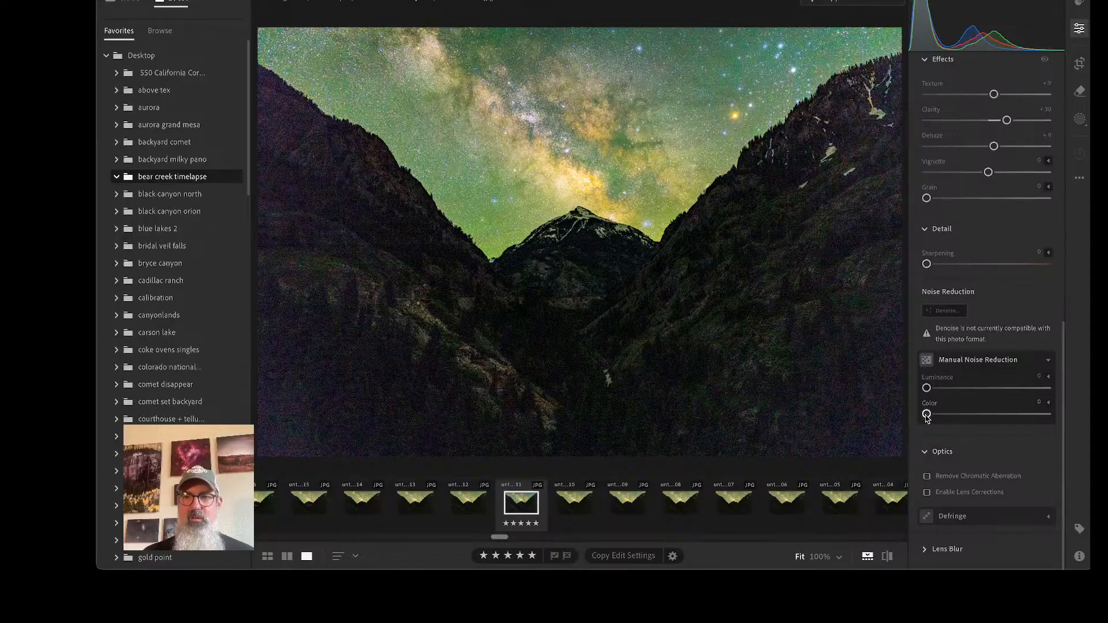
pyautogui.moveTo(926, 415); pyautogui.dragTo(957, 417)
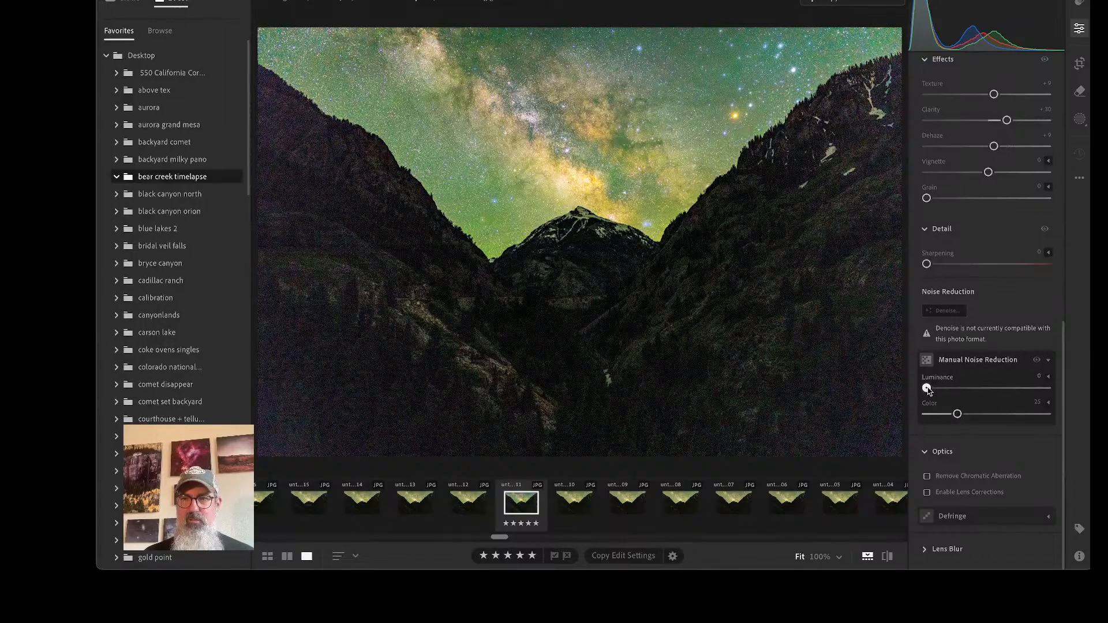
pyautogui.moveTo(927, 390); pyautogui.dragTo(942, 390)
# Inspect the noise in the dark valley and mountain slopes at close range
pyautogui.click(555, 303)
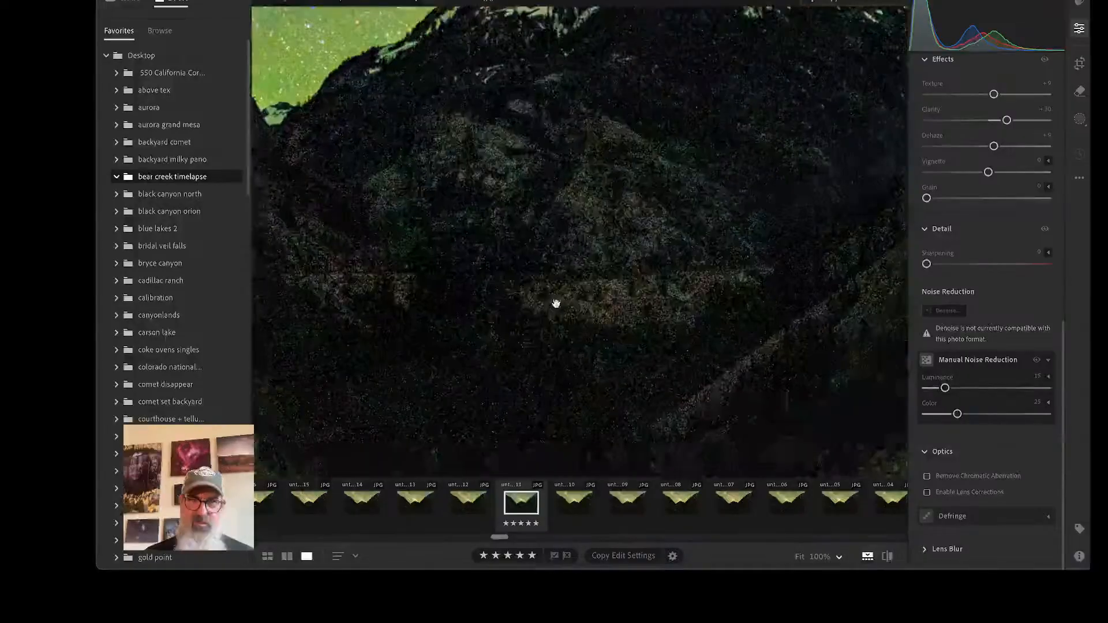
pyautogui.click(652, 289)
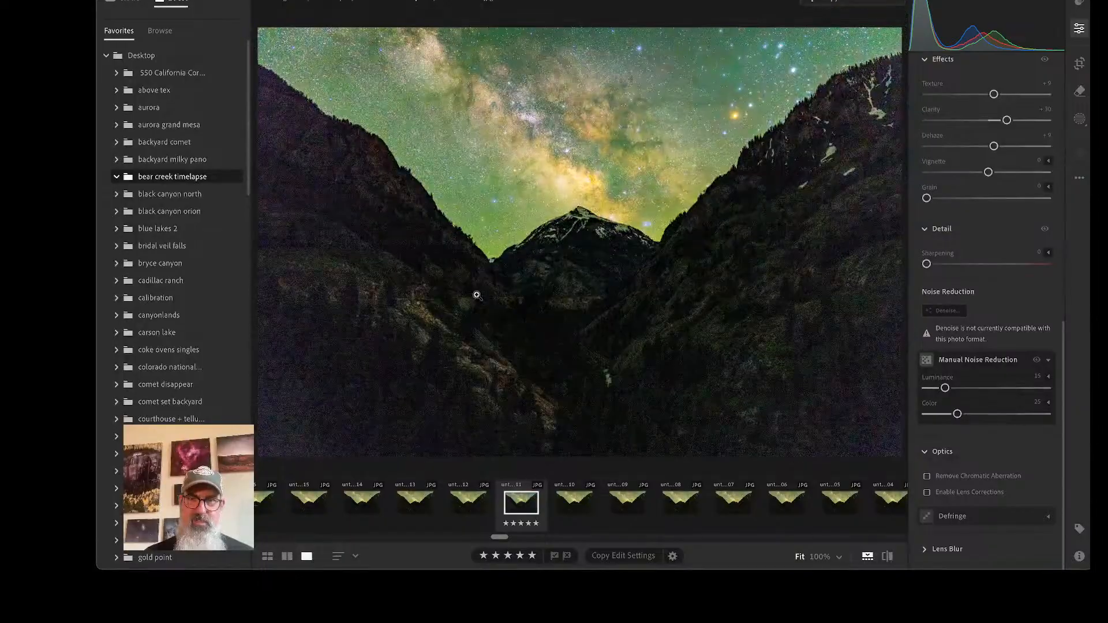
pyautogui.click(478, 295)
pyautogui.click(495, 374)
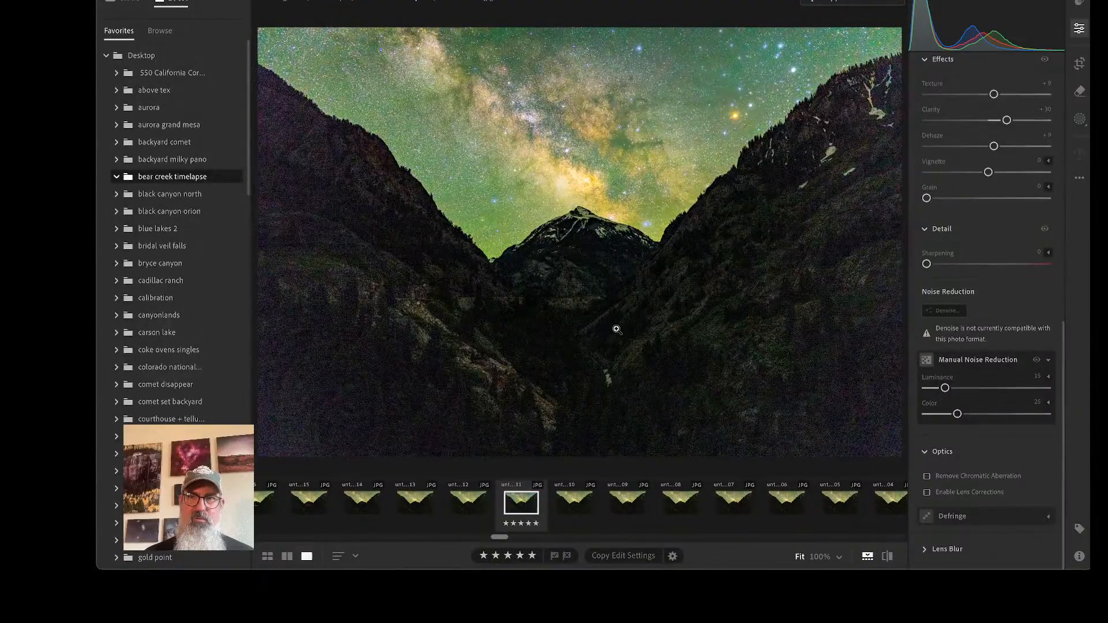
pyautogui.click(750, 243)
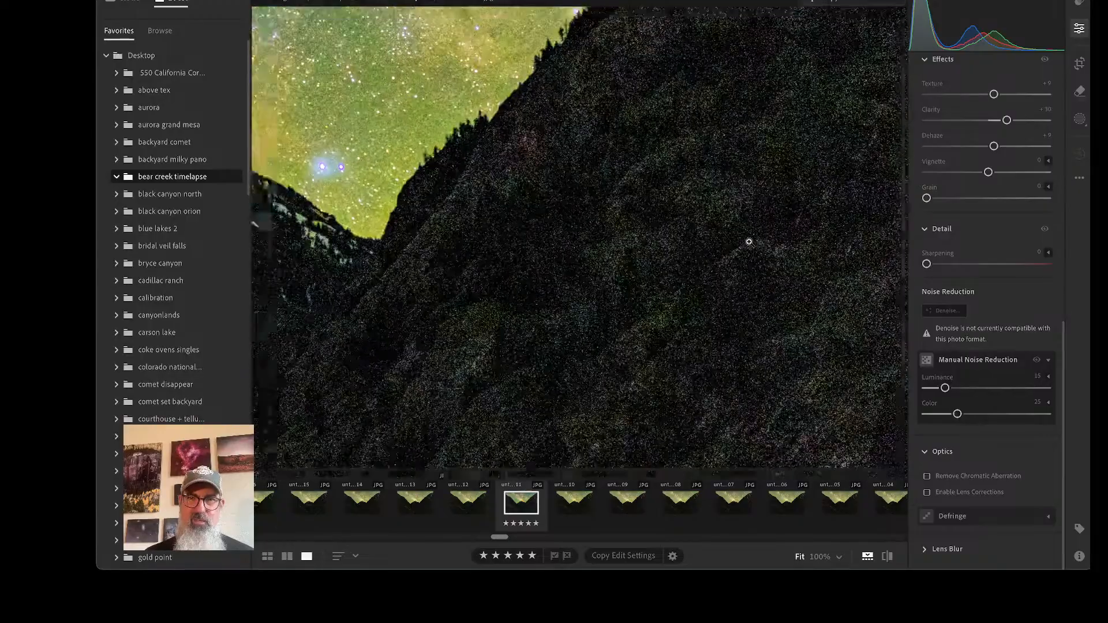
pyautogui.click(748, 241)
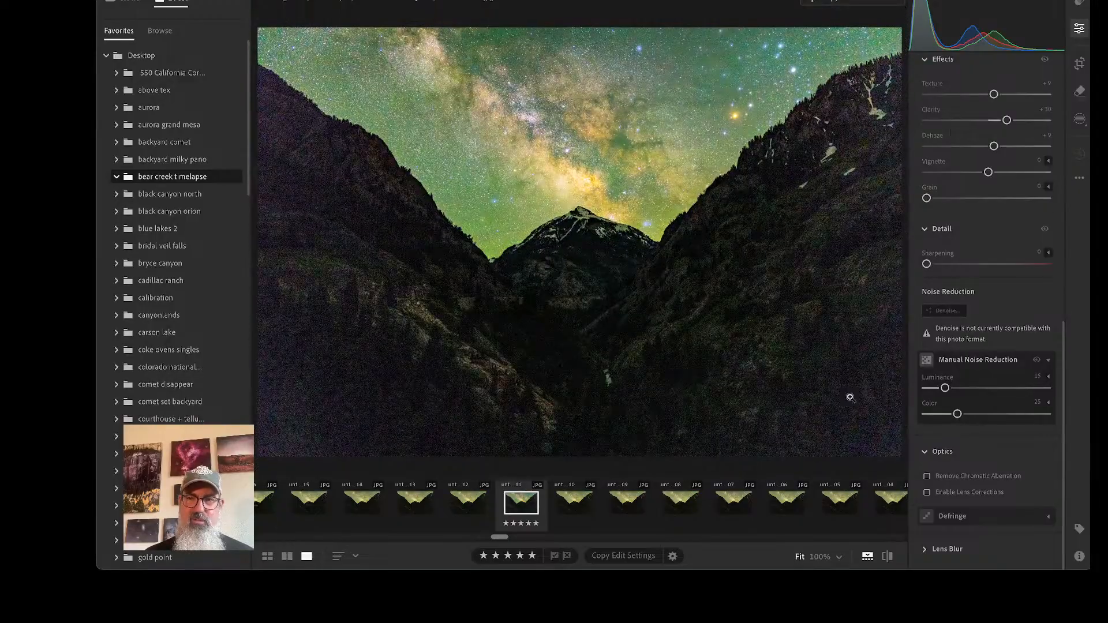
# Examine the stars and the Milky Way across the sky at close range for noise and colour fringing
pyautogui.click(695, 116)
pyautogui.scroll(5, 497, 268)
pyautogui.hscroll(6, 498, 268)
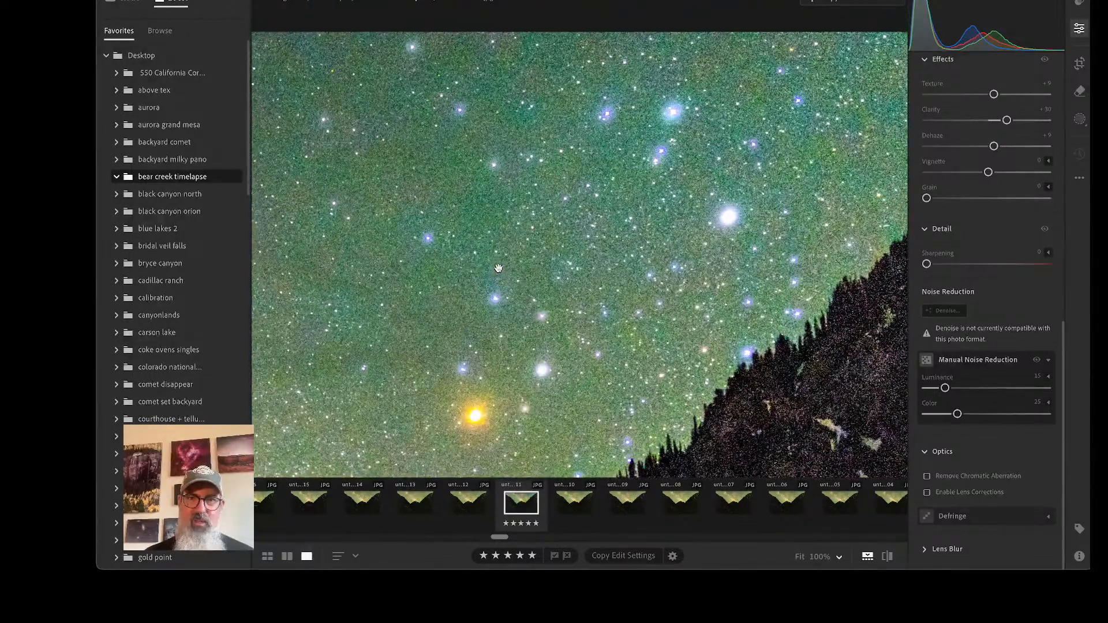
pyautogui.scroll(3, 344, 254)
pyautogui.hscroll(2, 344, 255)
pyautogui.hscroll(2, 344, 255)
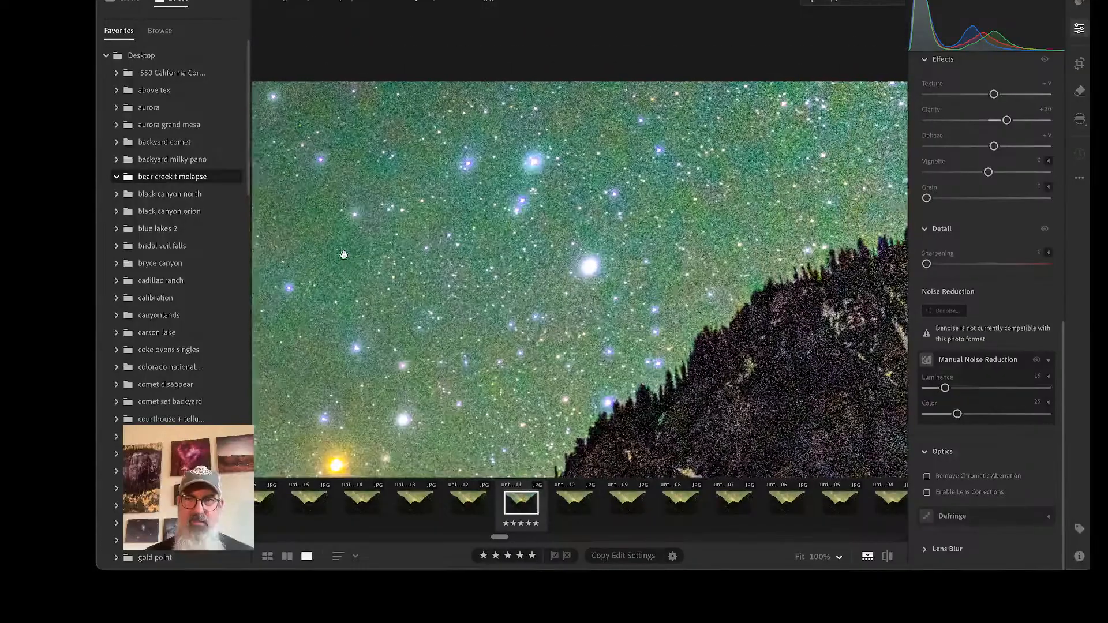
pyautogui.hscroll(-15, 344, 254)
pyautogui.scroll(-3, 344, 255)
pyautogui.hscroll(-2, 344, 255)
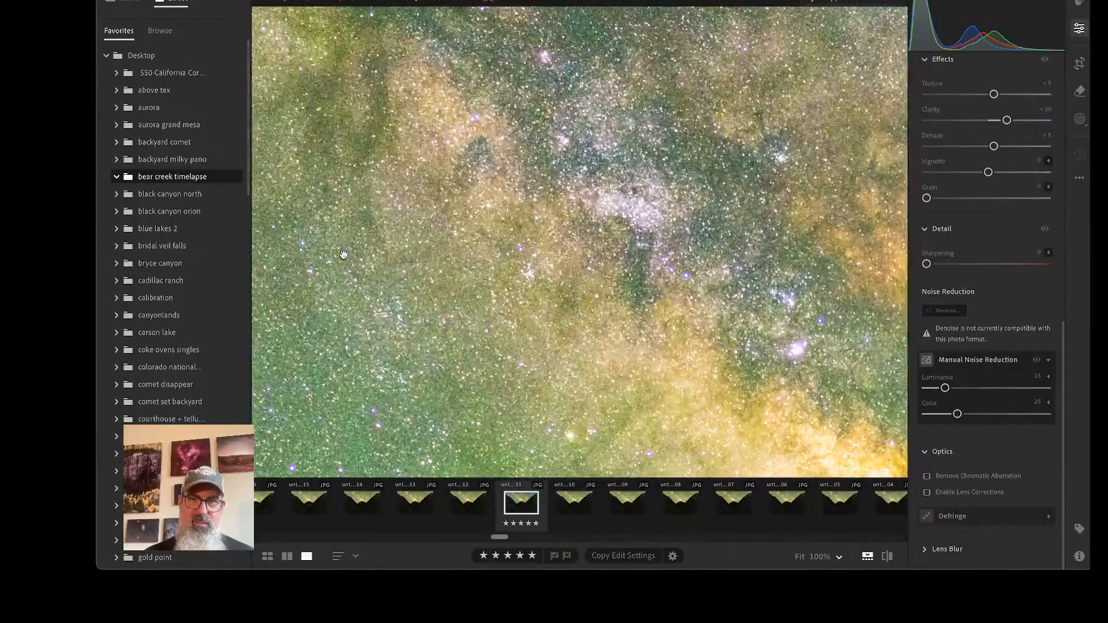
pyautogui.scroll(-3, 344, 255)
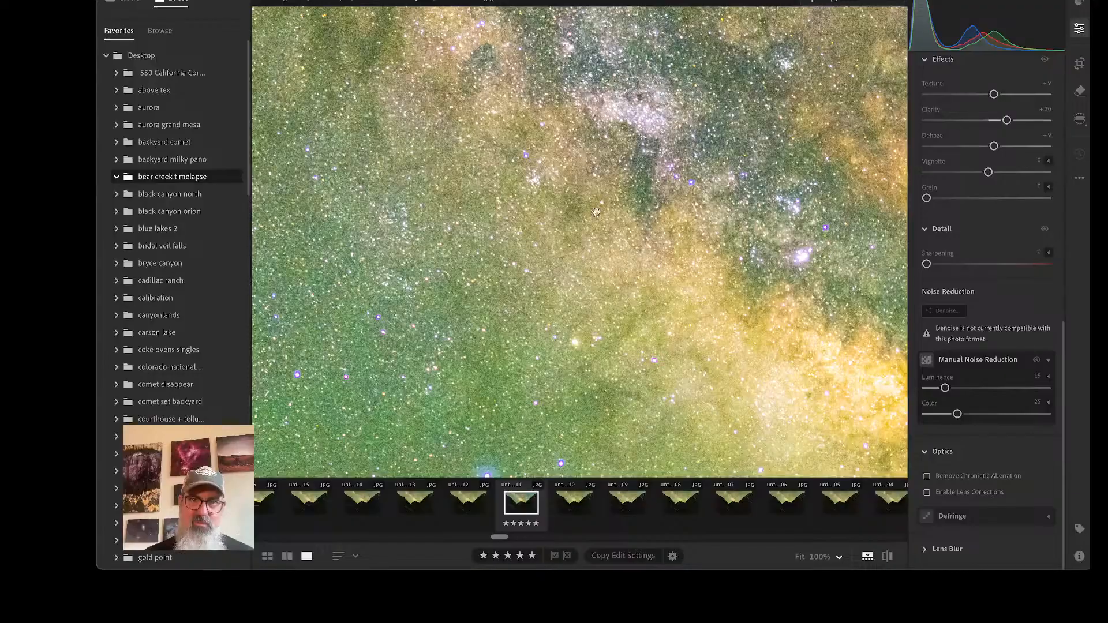
pyautogui.hscroll(-4, 580, 214)
pyautogui.scroll(-6, 580, 213)
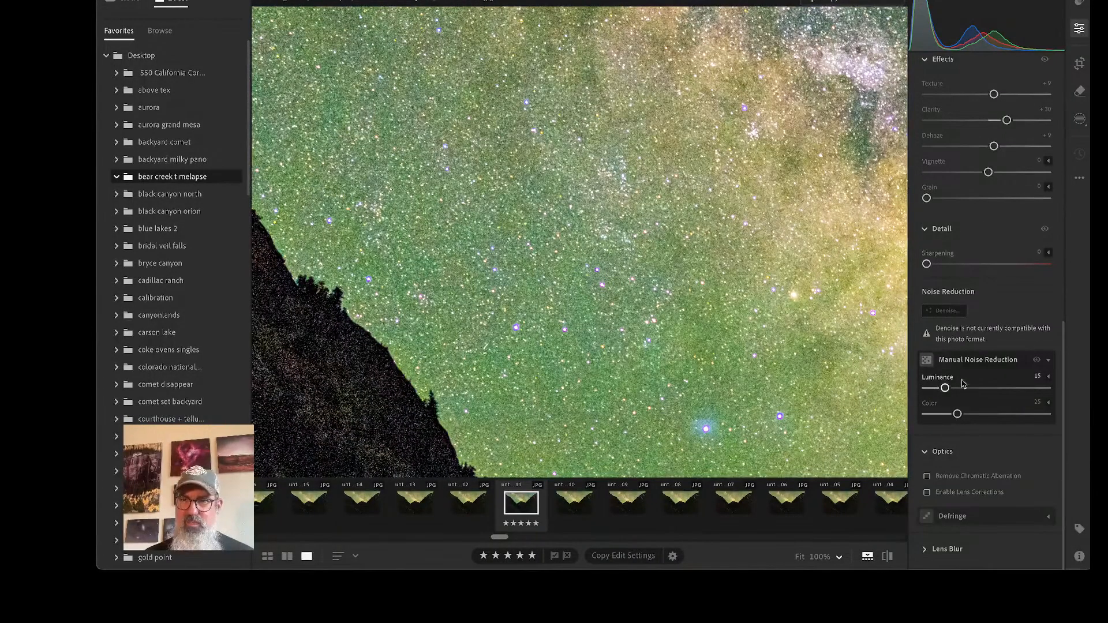
# Enable Remove Chromatic Aberration and sample the purple fringe around a star with the Defringe eyedropper
pyautogui.click(953, 477)
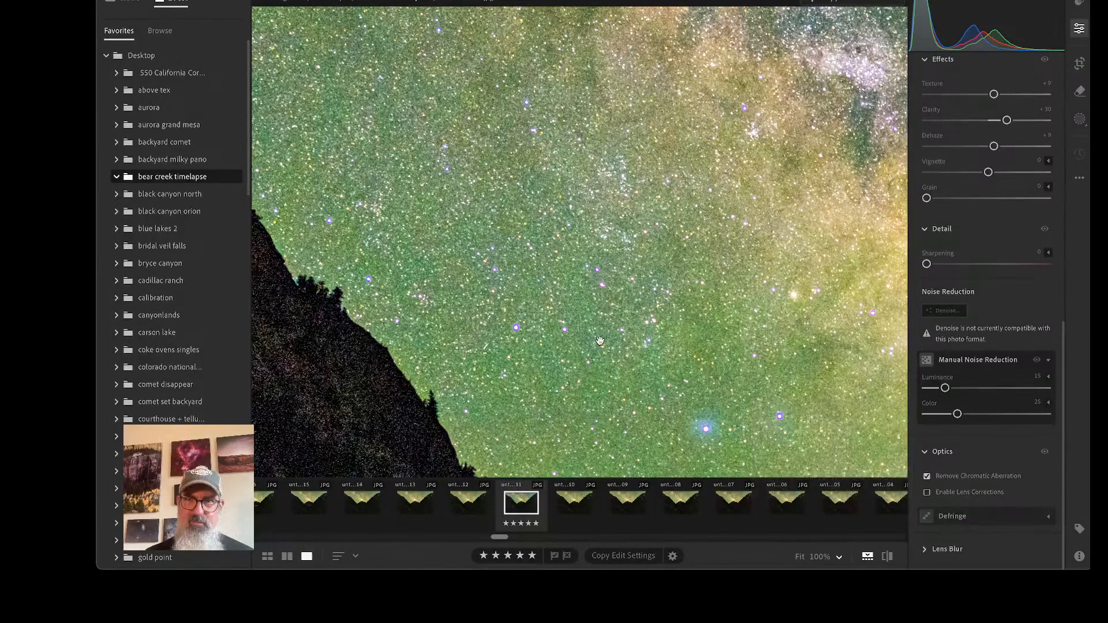
pyautogui.scroll(5, 610, 310)
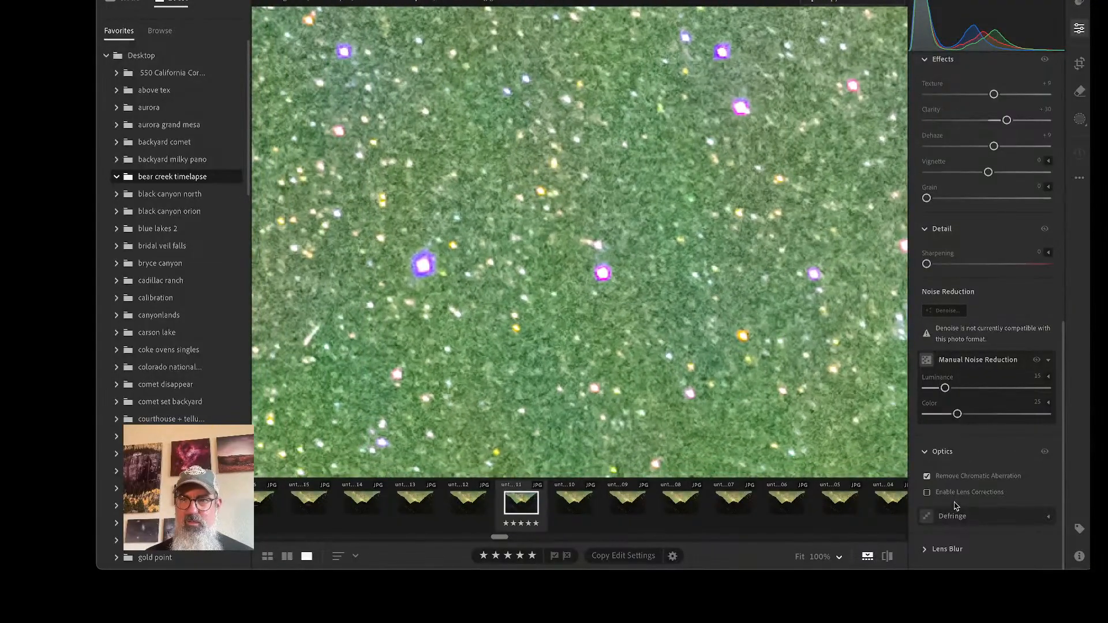
pyautogui.click(952, 515)
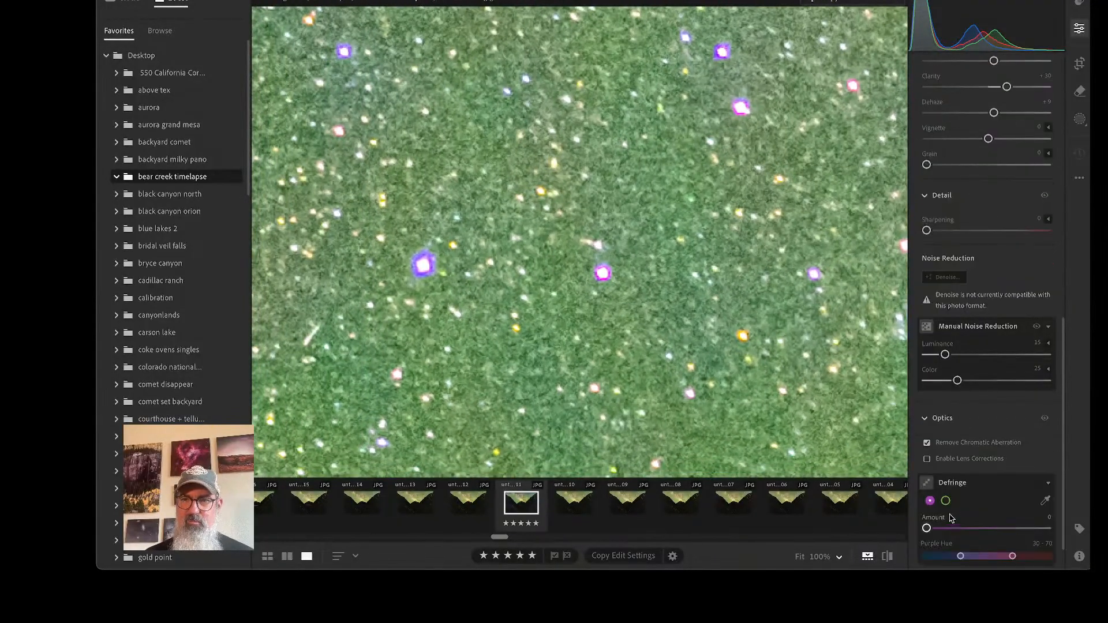
pyautogui.click(1046, 457)
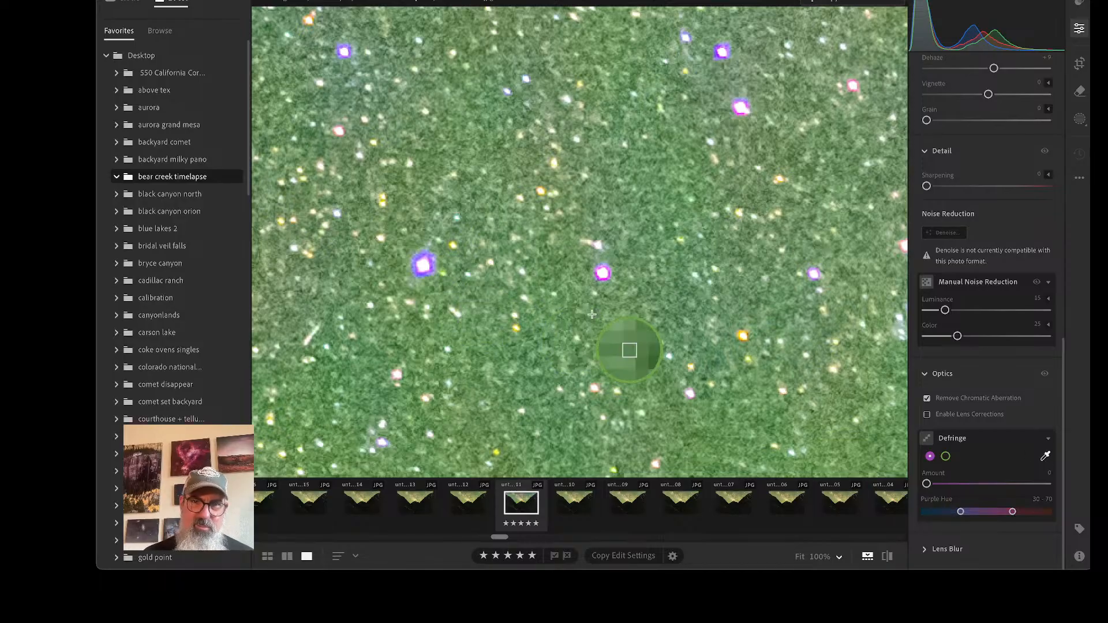
pyautogui.click(601, 280)
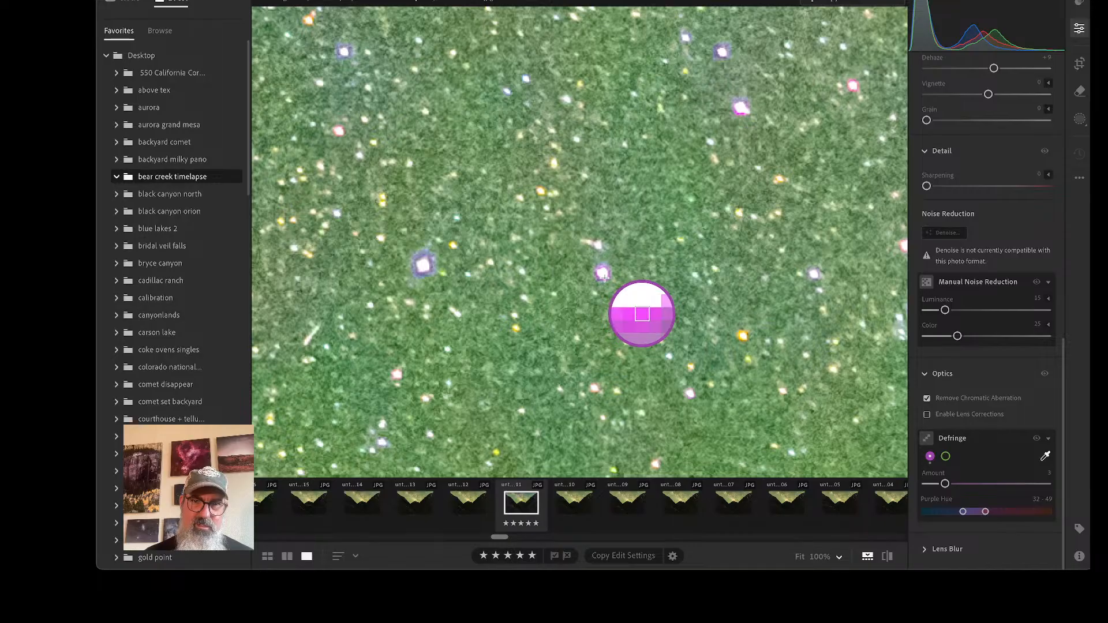
pyautogui.click(605, 277)
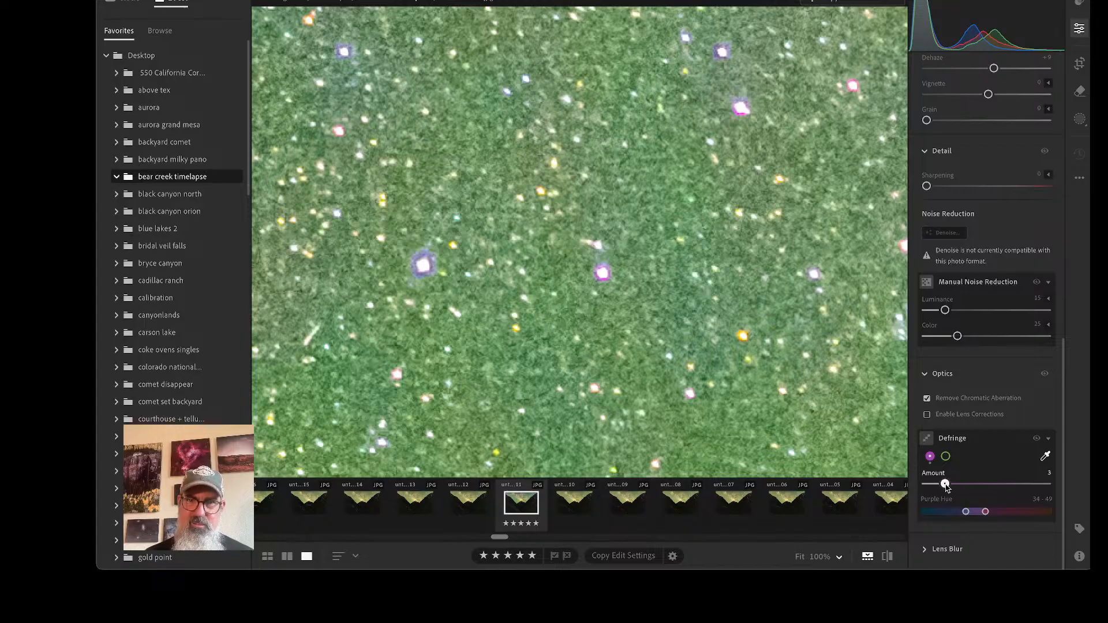
# Compare Defringe amount 0 with 3, keep 3 with a purple hue range of 34–54, and review the stars across the sky
pyautogui.moveTo(945, 486)
pyautogui.mouseDown()
pyautogui.moveTo(958, 484)
pyautogui.moveTo(928, 485)
pyautogui.moveTo(972, 485)
pyautogui.moveTo(927, 490)
pyautogui.mouseUp()
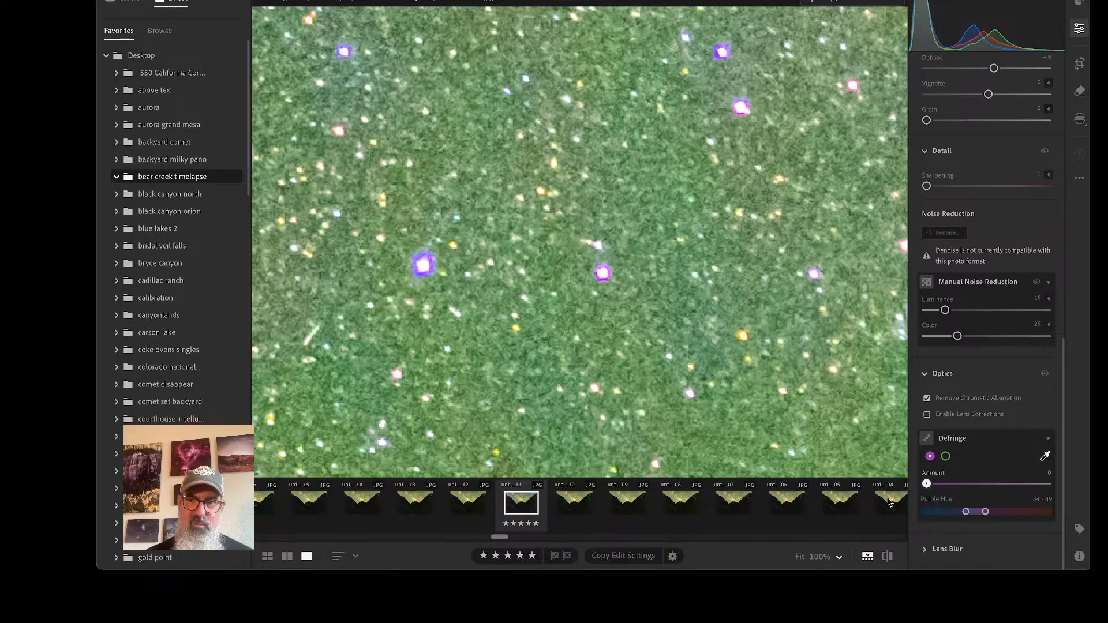
pyautogui.moveTo(926, 483)
pyautogui.mouseDown()
pyautogui.moveTo(1058, 477)
pyautogui.moveTo(944, 490)
pyautogui.mouseUp()
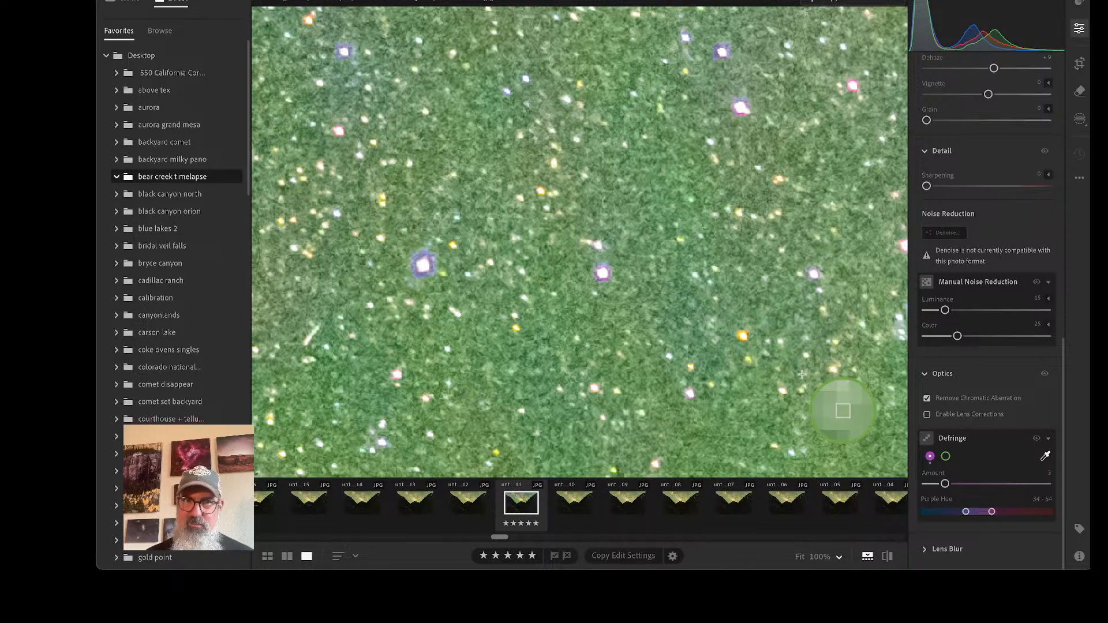
pyautogui.scroll(-5, 791, 322)
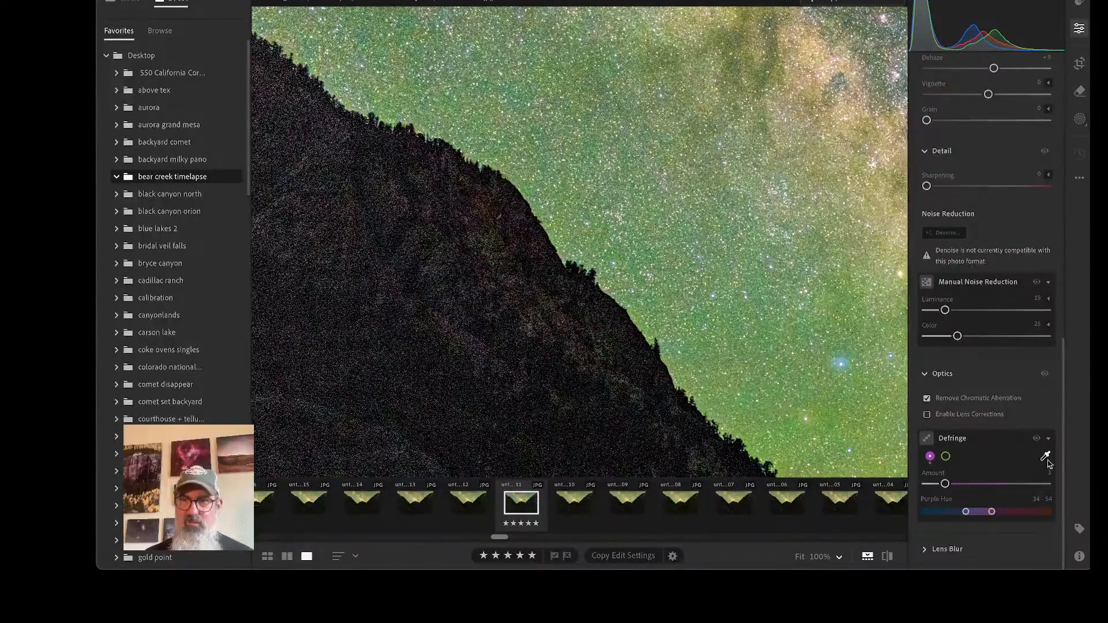
pyautogui.click(828, 312)
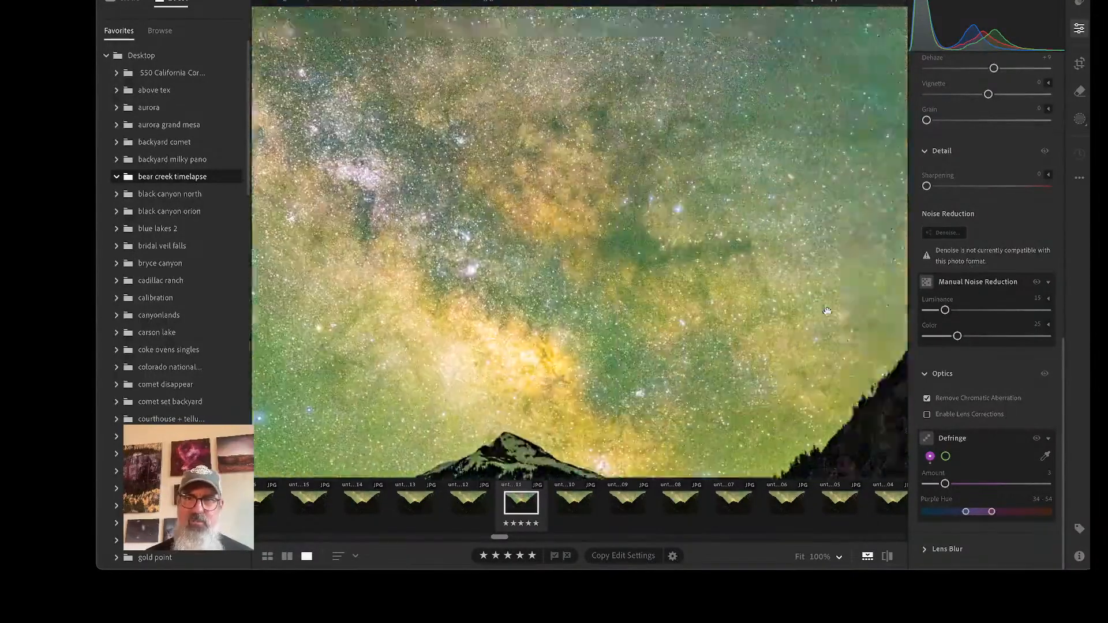
pyautogui.click(827, 311)
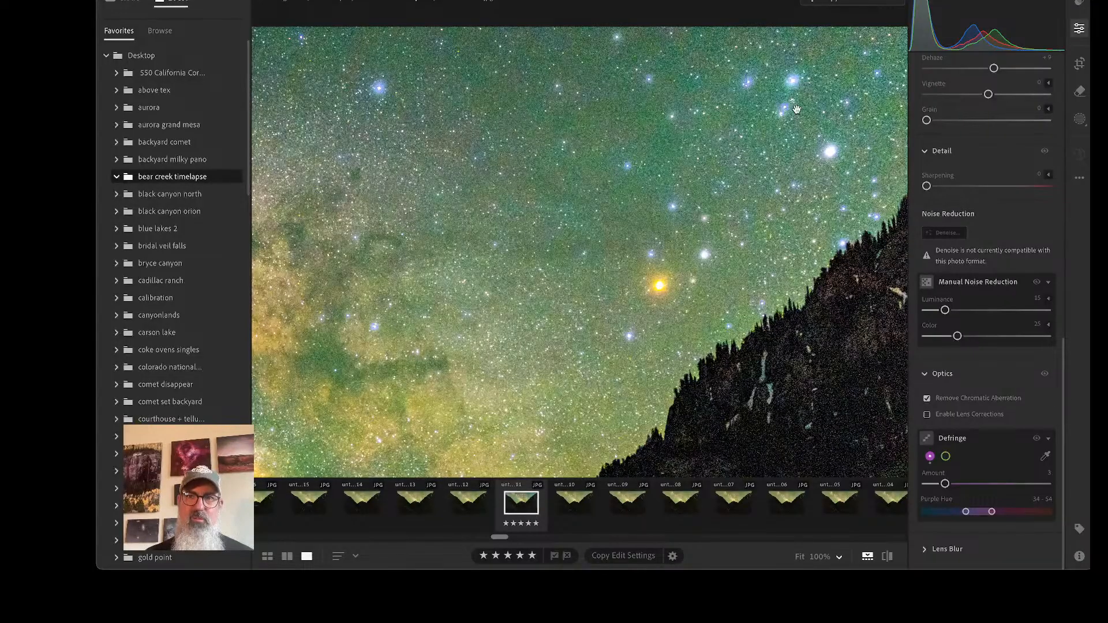
# Compare the stars and the mountain ridge with the optics corrections switched off and on, keeping the corrections on
pyautogui.scroll(3, 776, 165)
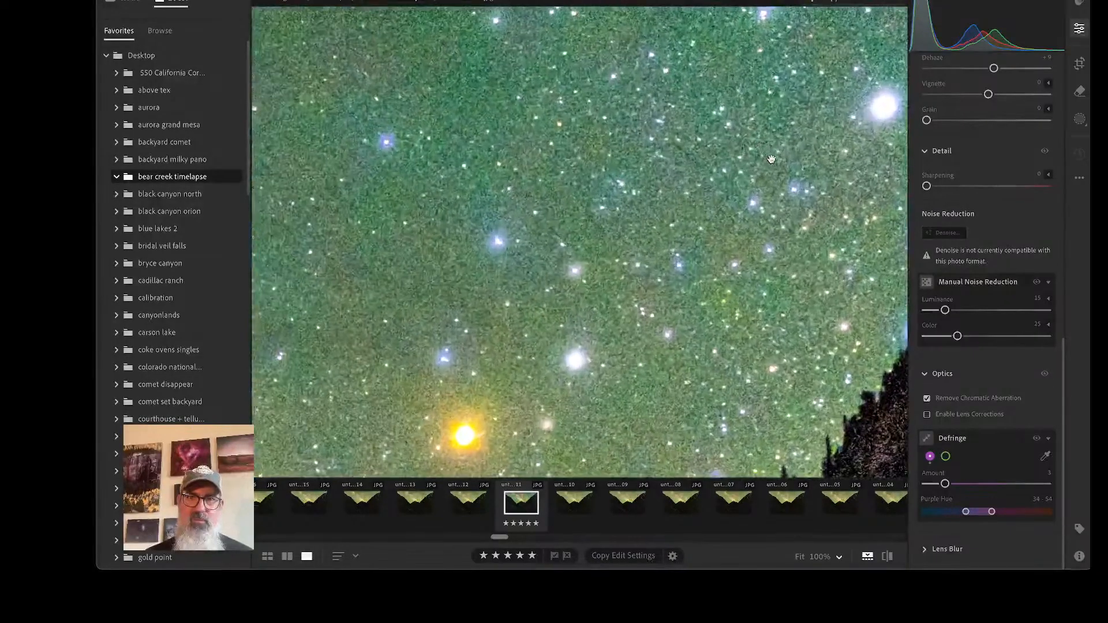
pyautogui.scroll(-3, 771, 159)
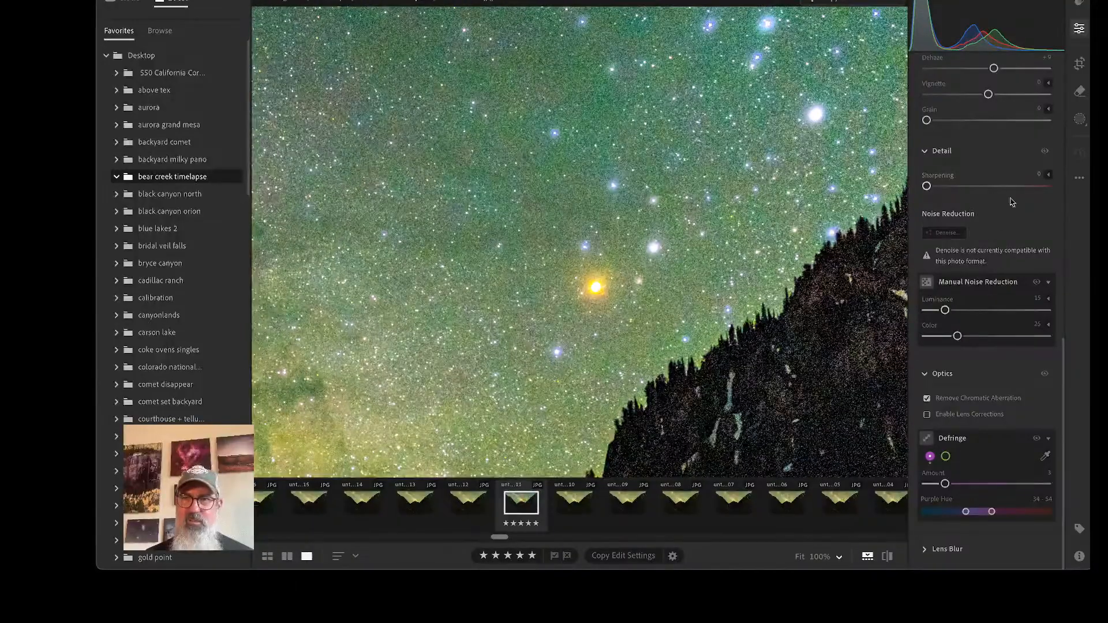
pyautogui.click(1045, 375)
pyautogui.click(1048, 373)
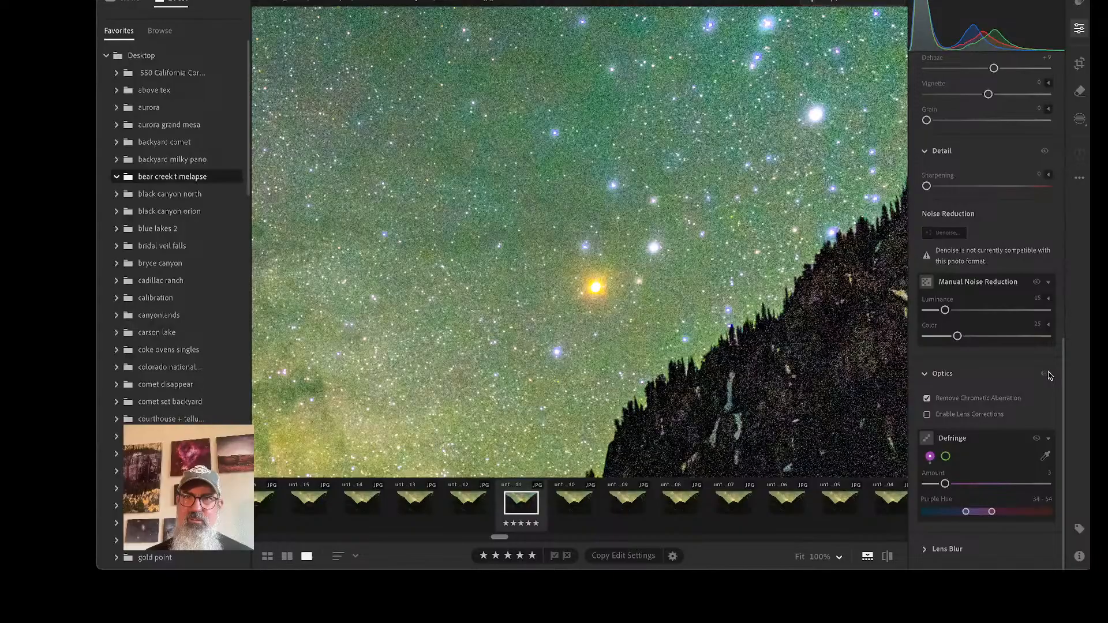
pyautogui.click(1048, 373)
pyautogui.click(1048, 373)
pyautogui.click(1047, 373)
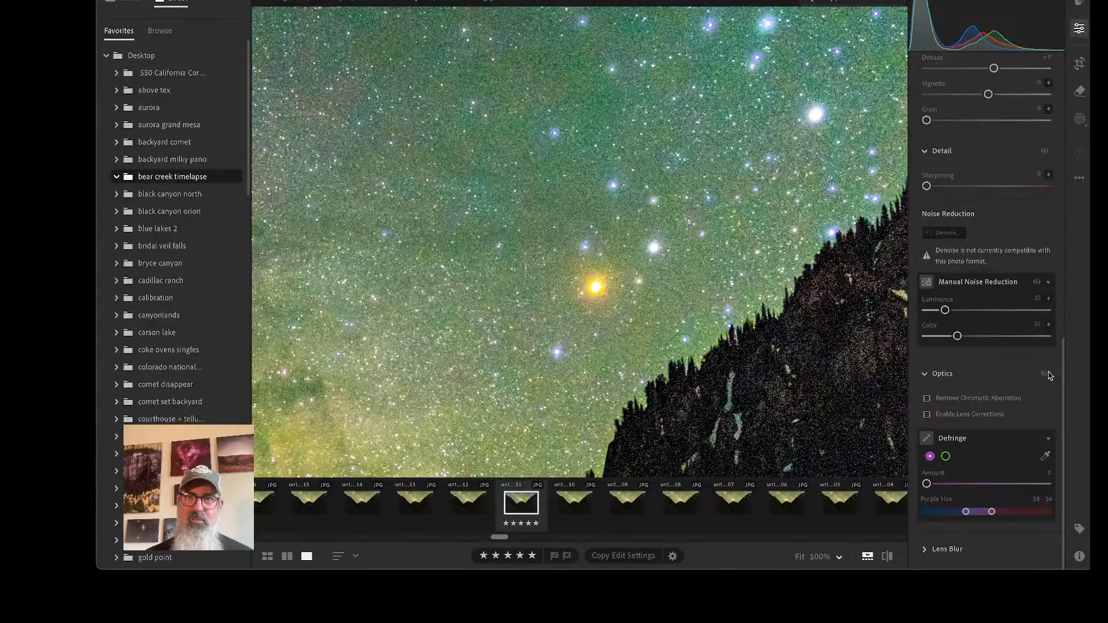
pyautogui.click(1047, 373)
pyautogui.click(651, 345)
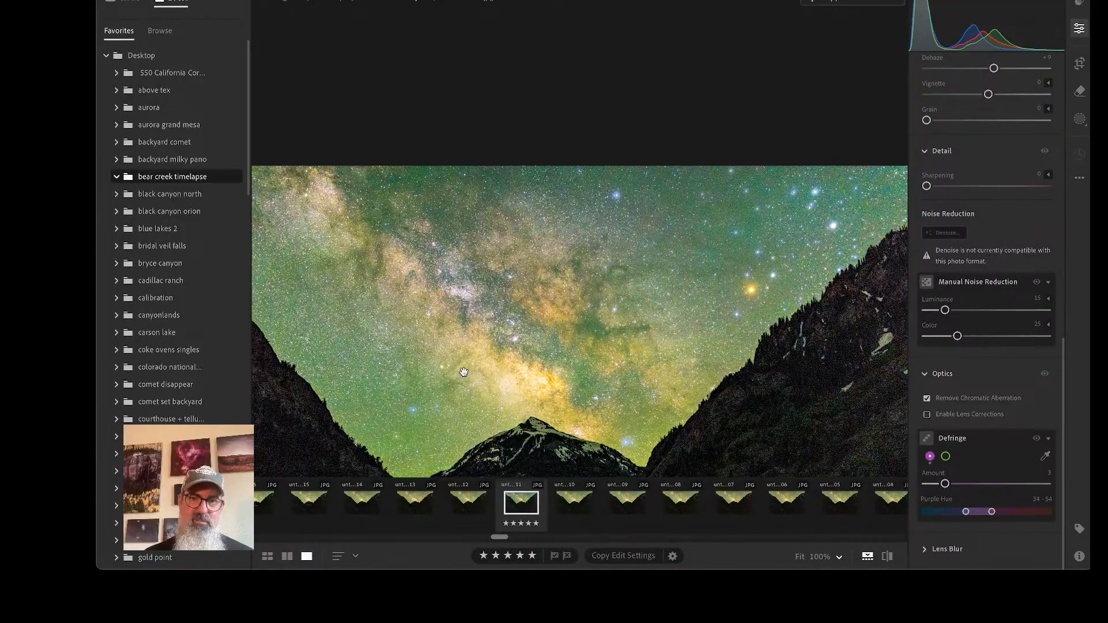
# Enable Lens Corrections for the photo and check the whole frame
pyautogui.click(968, 414)
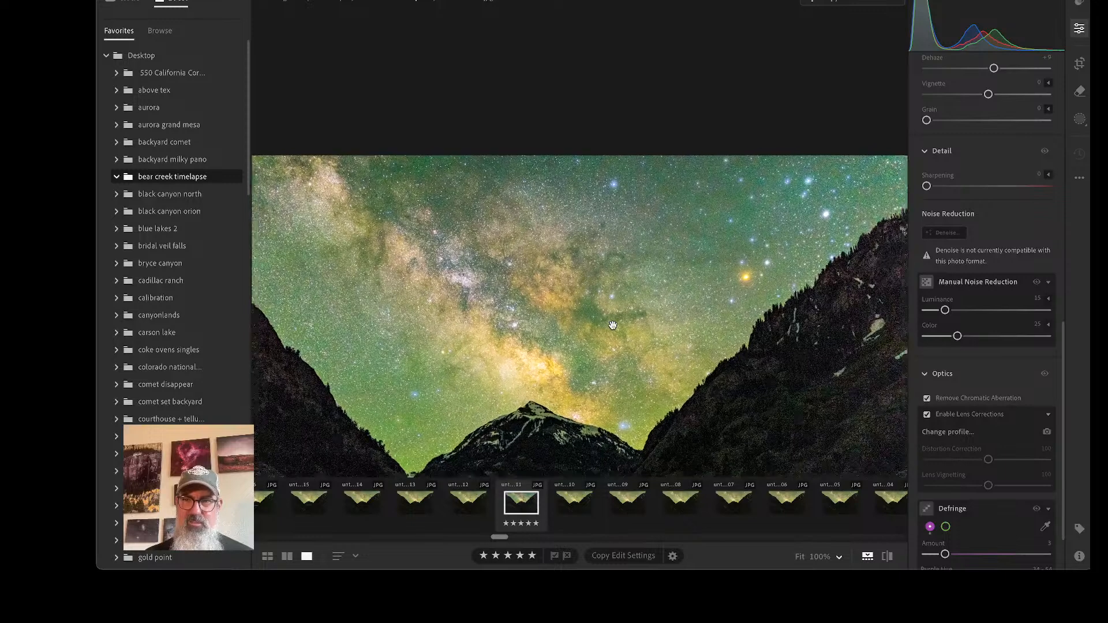
pyautogui.click(613, 325)
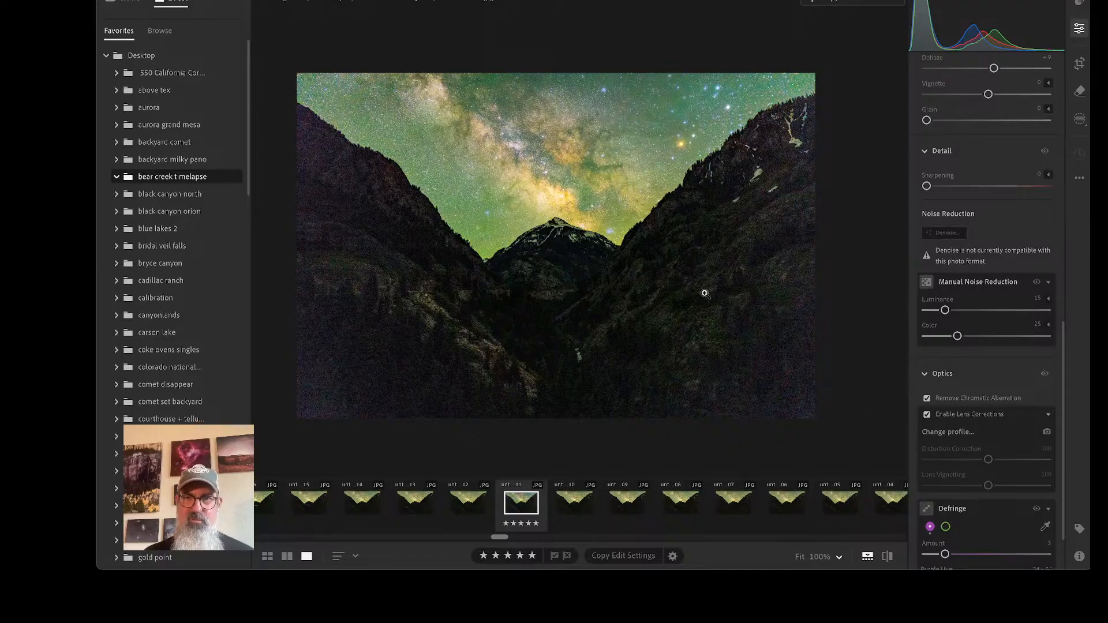
pyautogui.click(674, 215)
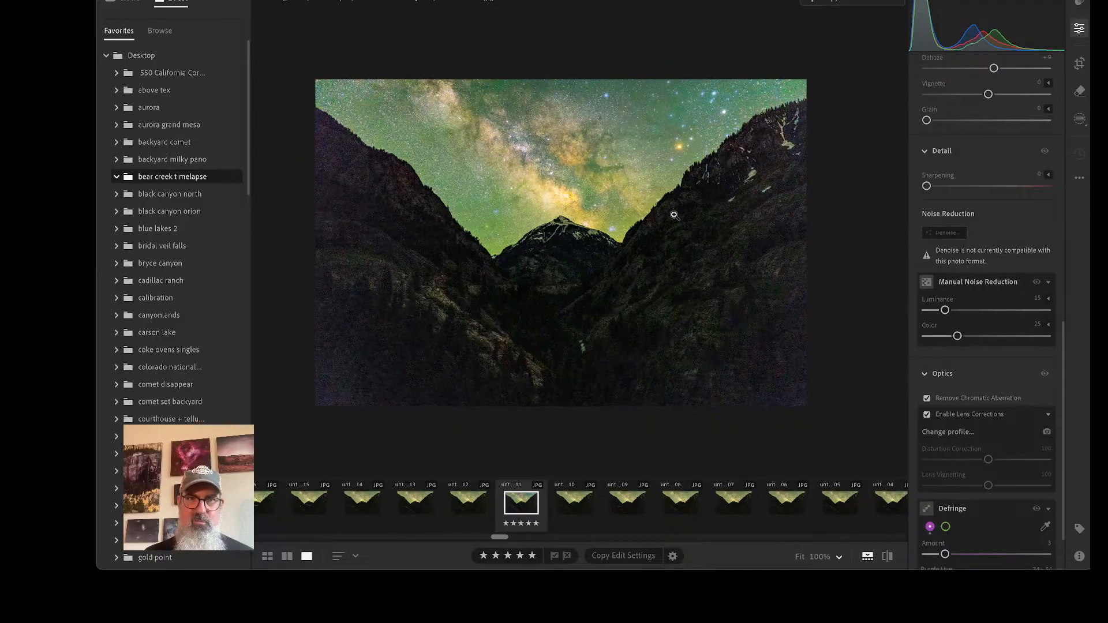
pyautogui.click(657, 274)
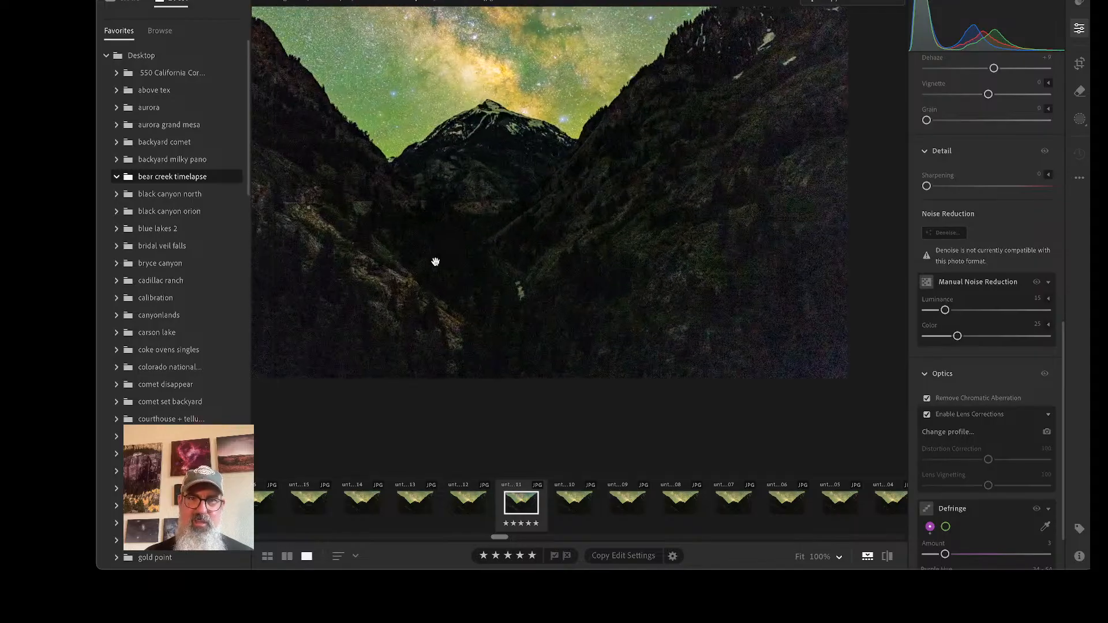
# Examine the dark valley and both mountain slopes for shadow detail and noise
pyautogui.hscroll(-3, 435, 261)
pyautogui.scroll(2, 435, 261)
pyautogui.scroll(2, 436, 262)
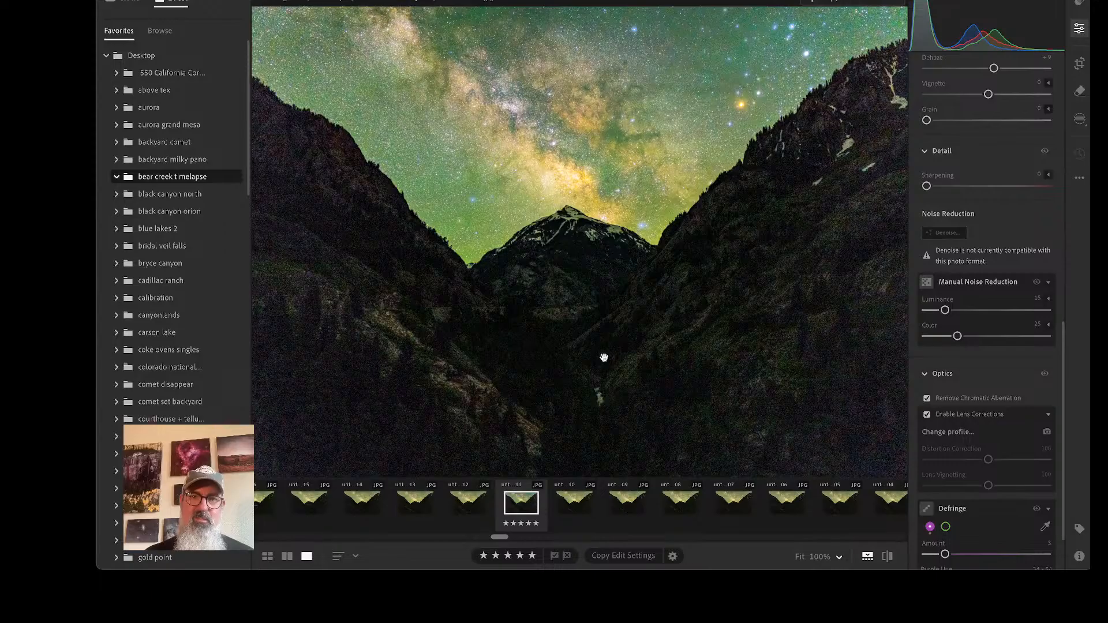
pyautogui.moveTo(506, 356); pyautogui.dragTo(545, 352)
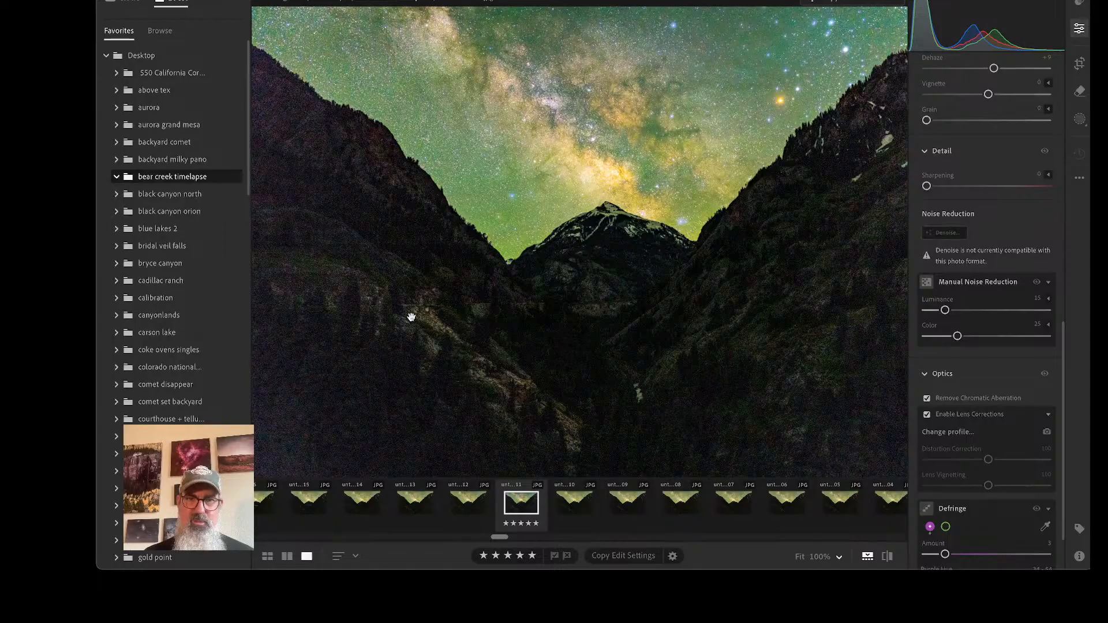
pyautogui.click(445, 328)
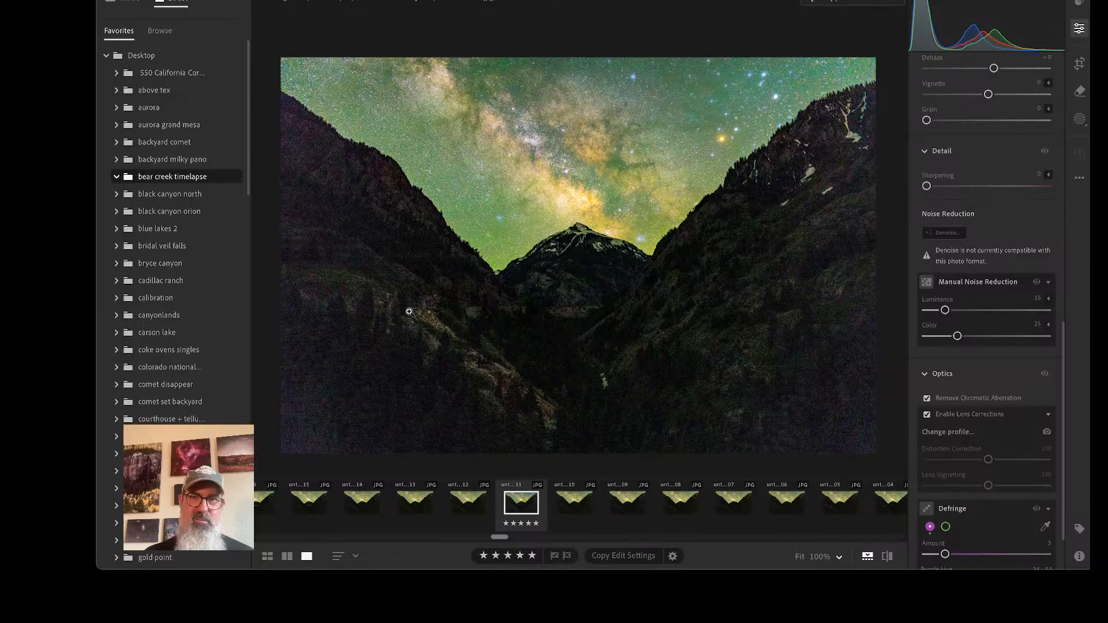
pyautogui.click(750, 292)
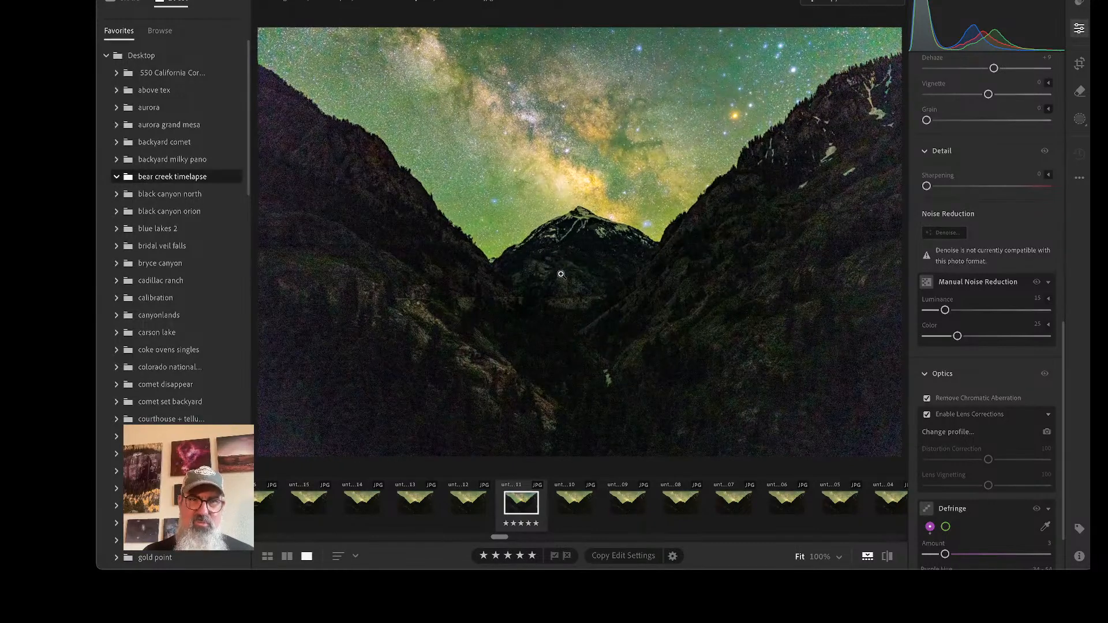
pyautogui.click(561, 275)
# Create a Sky mask and invert it to cover the mountains and valley
pyautogui.scroll(5, 981, 168)
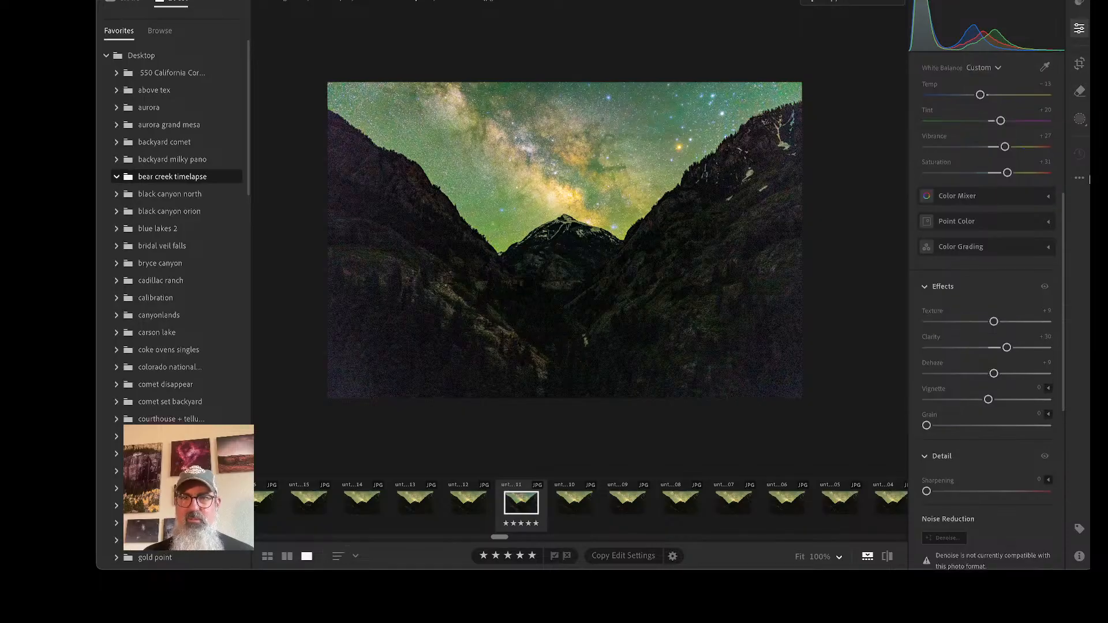
pyautogui.click(1078, 119)
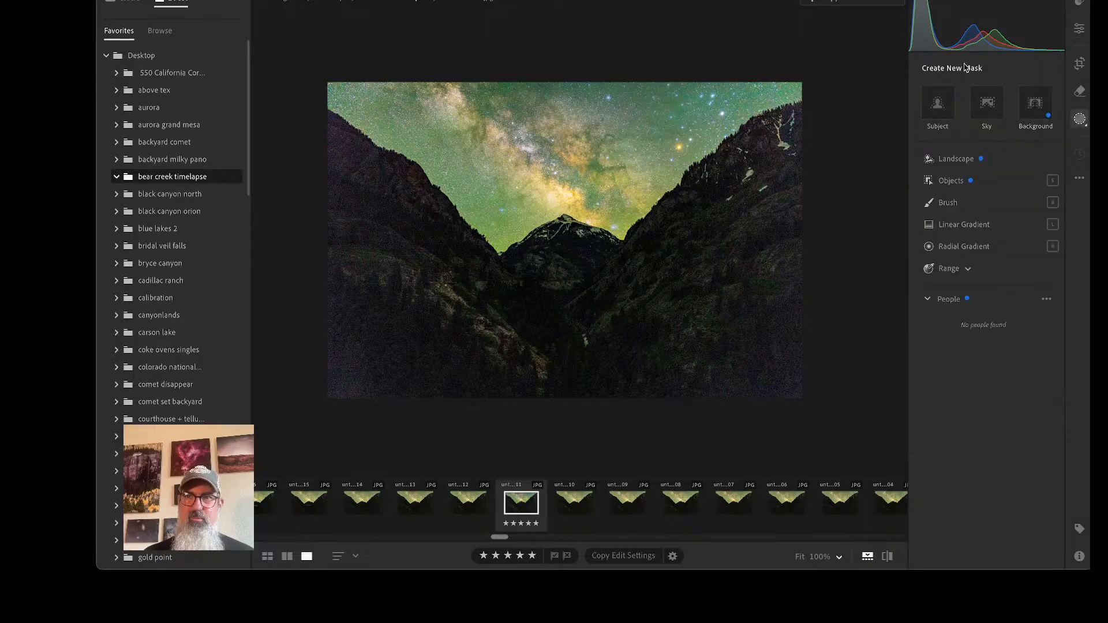
pyautogui.click(986, 104)
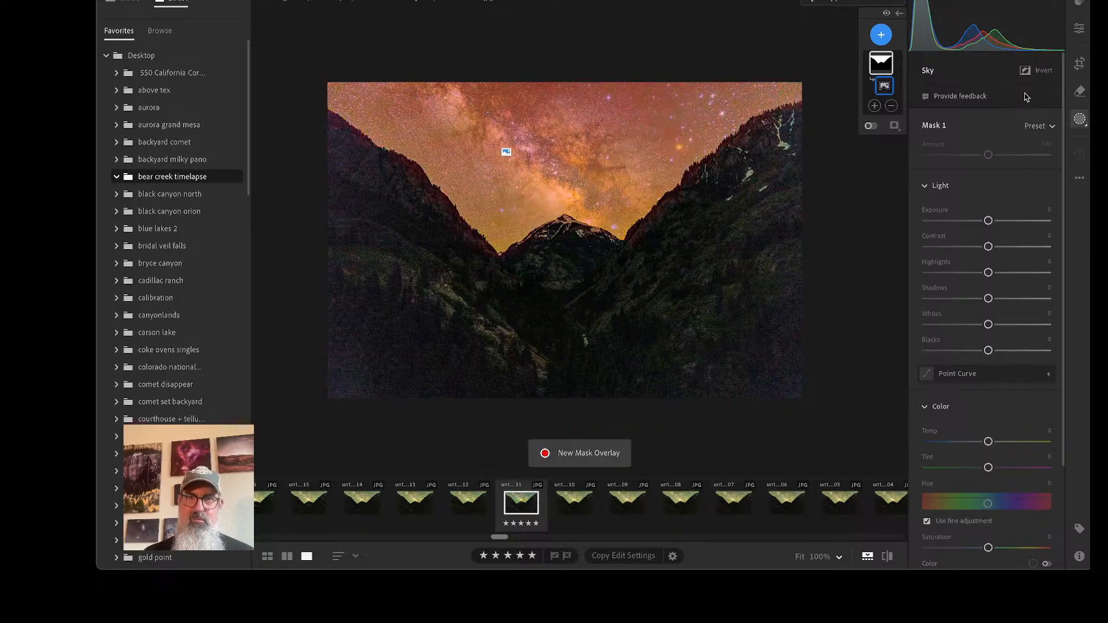
pyautogui.scroll(-2, 1041, 78)
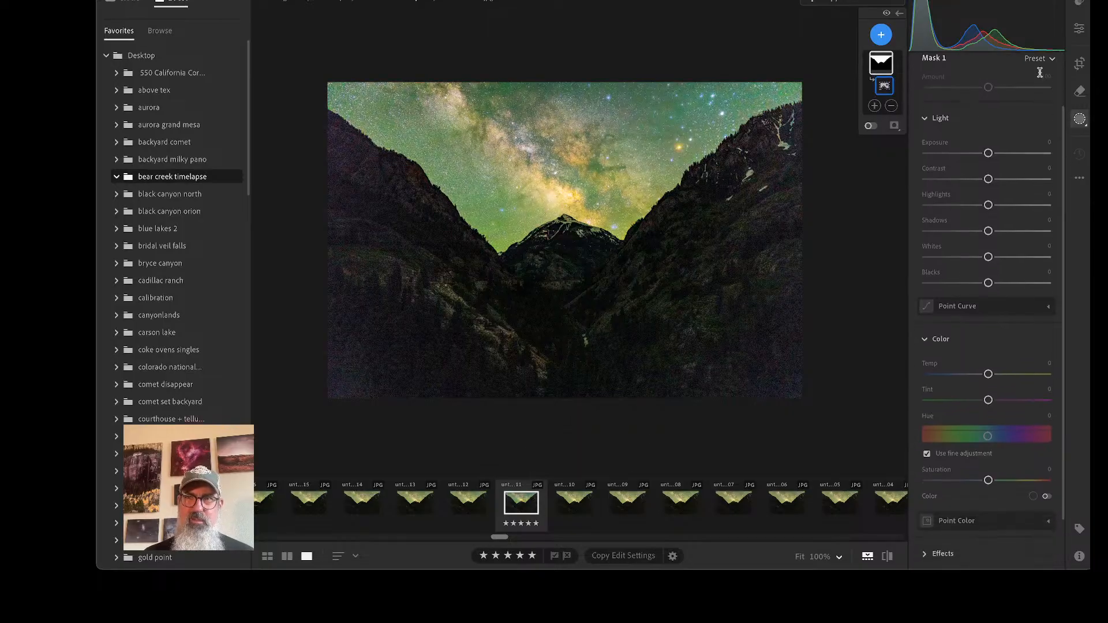
pyautogui.scroll(2, 1022, 80)
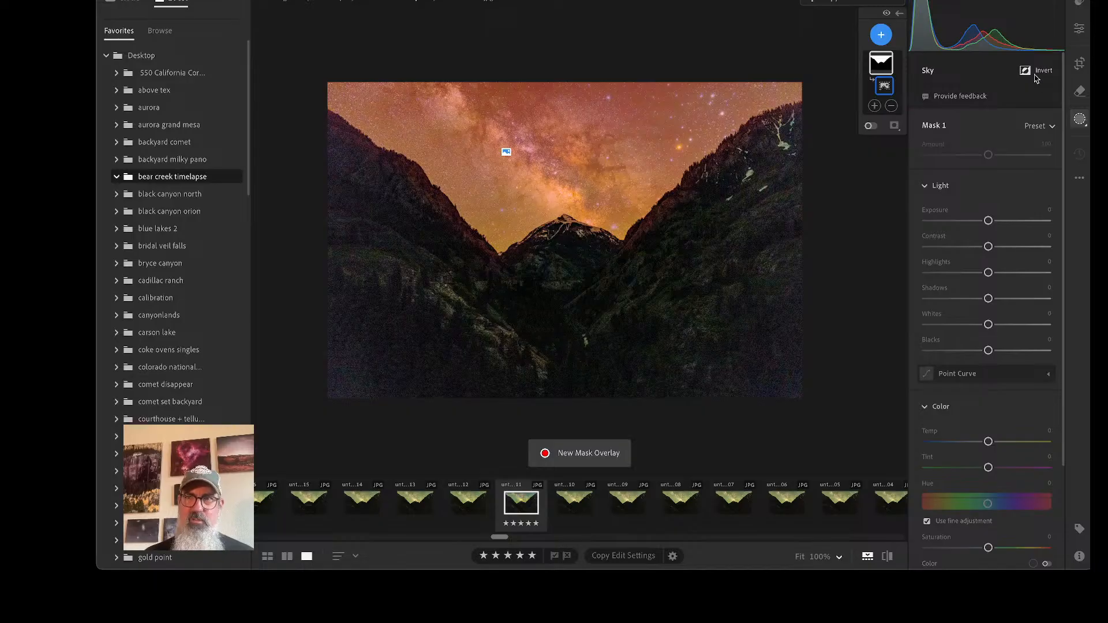
pyautogui.click(1025, 71)
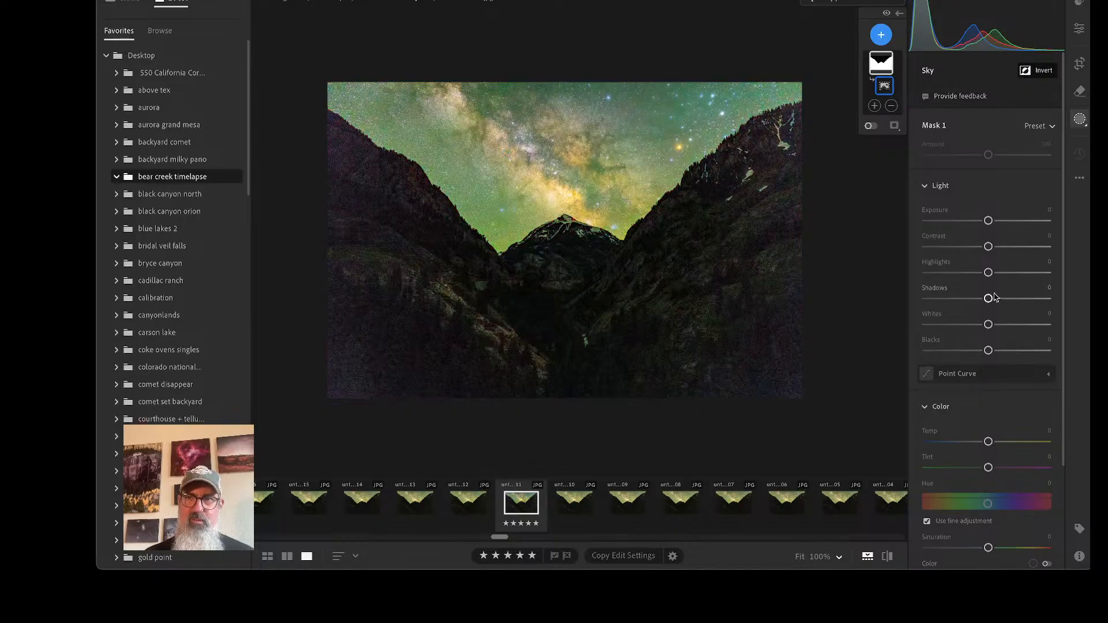
# Lift the Shadows of the foreground mask to +43
pyautogui.moveTo(987, 298); pyautogui.dragTo(1017, 294)
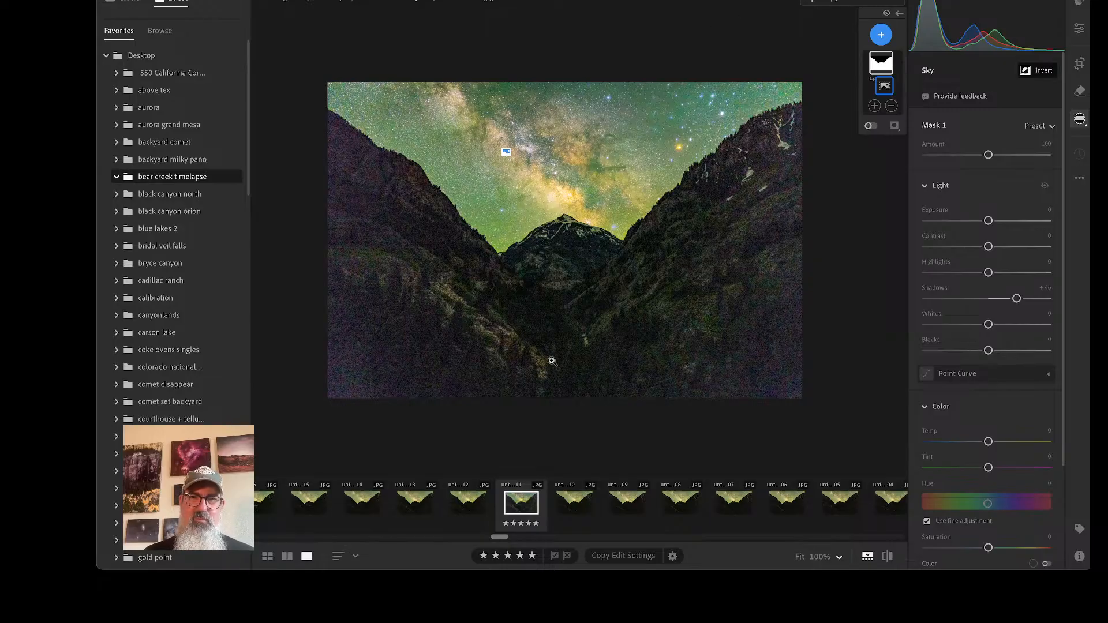
pyautogui.click(583, 308)
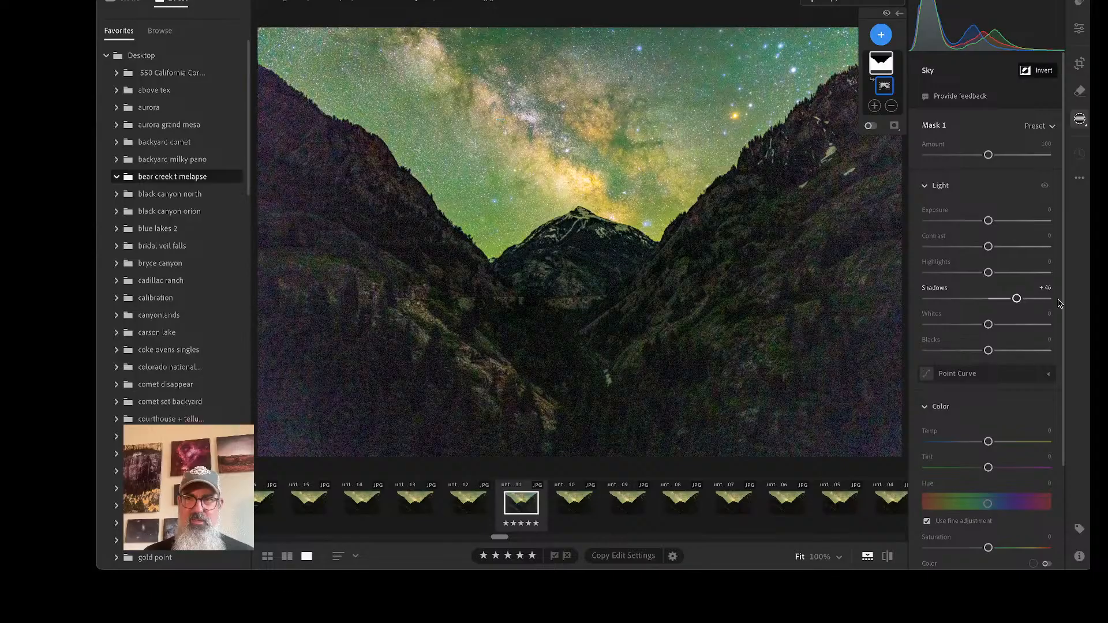
pyautogui.moveTo(1017, 298)
pyautogui.mouseDown()
pyautogui.moveTo(1034, 300)
pyautogui.moveTo(1003, 300)
pyautogui.moveTo(1015, 300)
pyautogui.mouseUp()
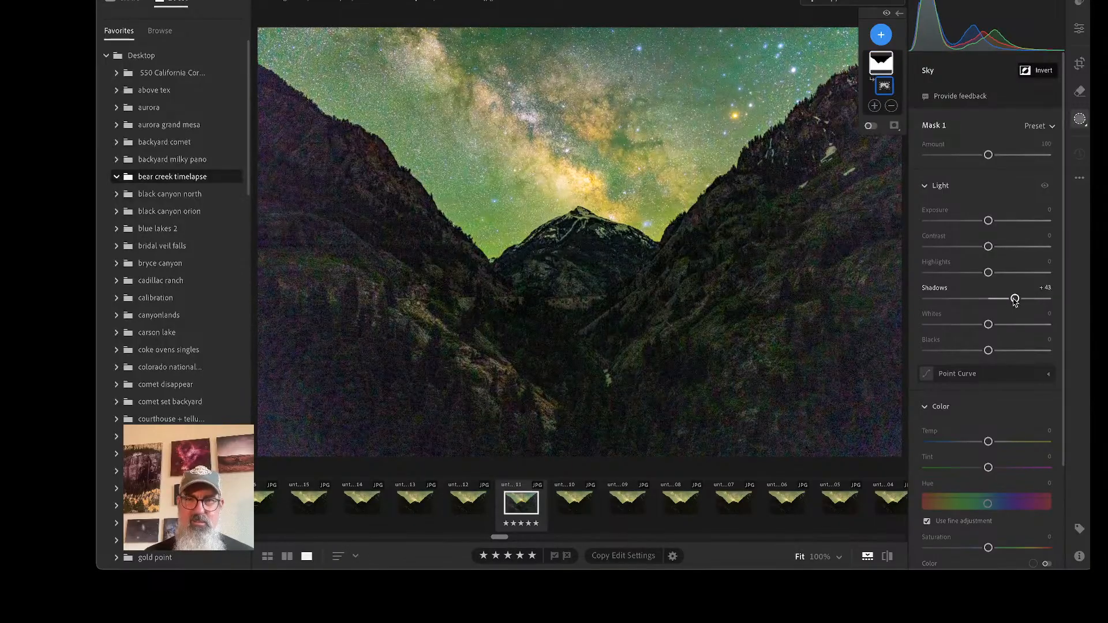
pyautogui.rightClick(1015, 301)
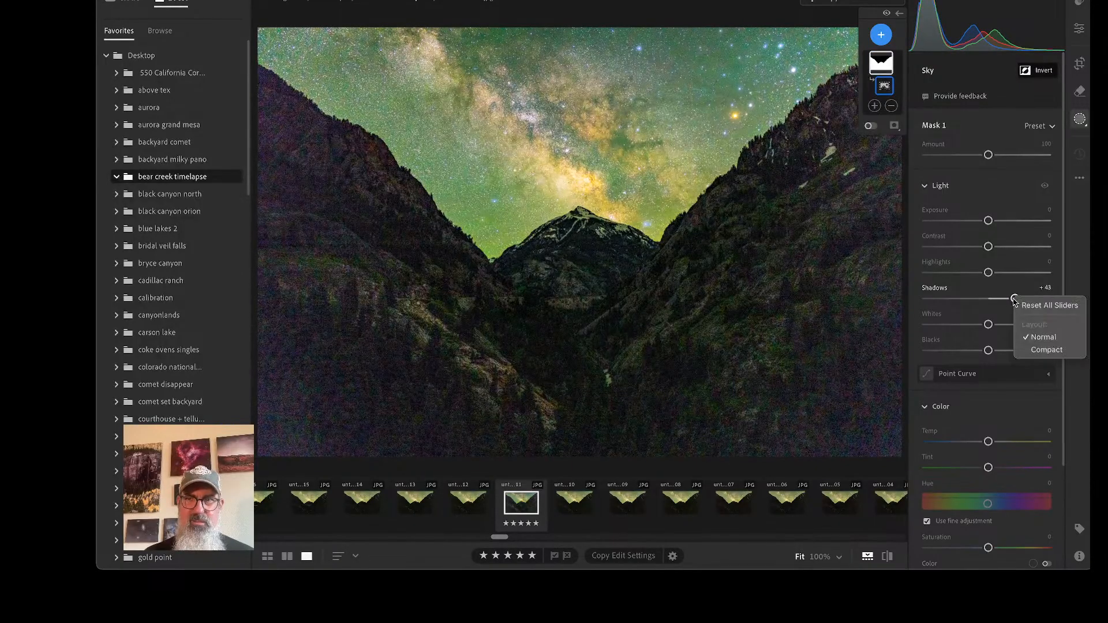
pyautogui.click(889, 107)
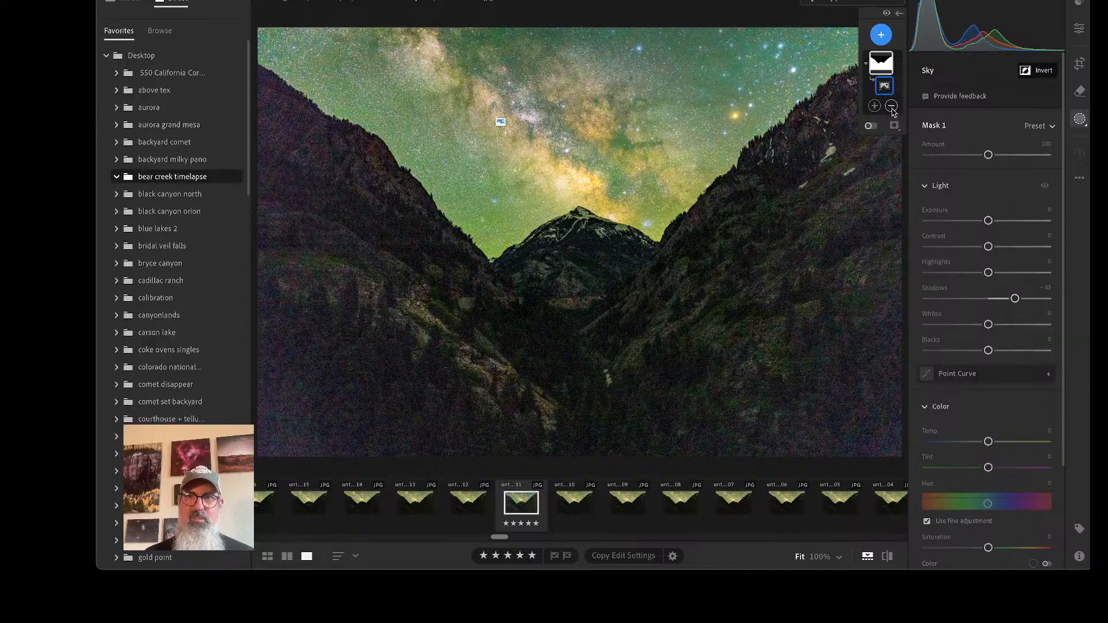
# Subtract a wide radial gradient centred on the valley from the foreground mask and invert the gradient to keep the adjustment inside it
pyautogui.click(891, 106)
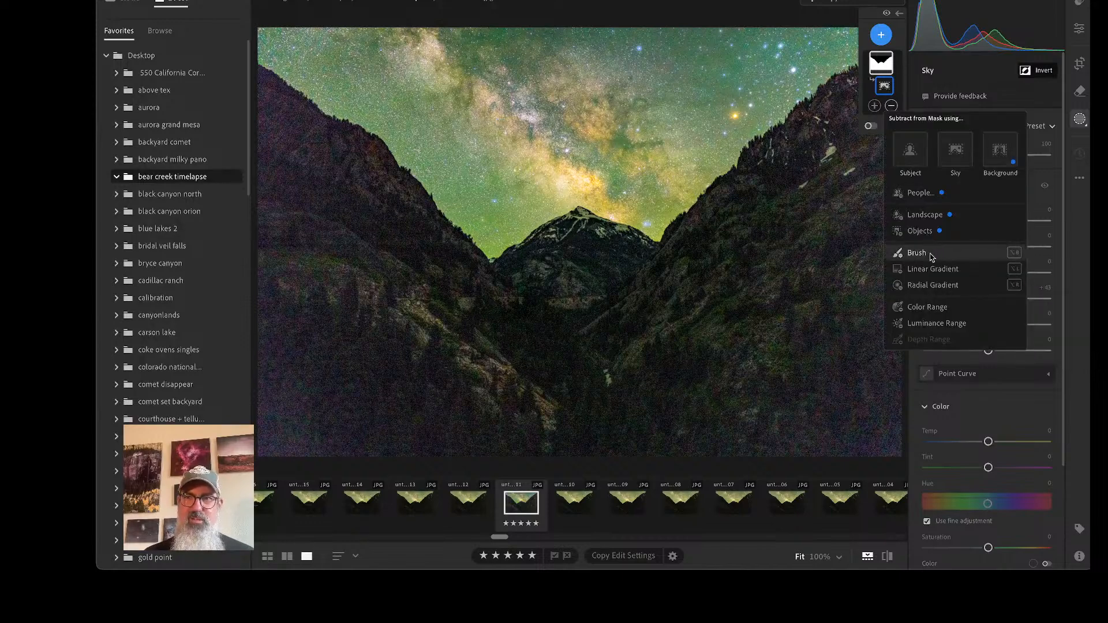
pyautogui.moveTo(931, 257)
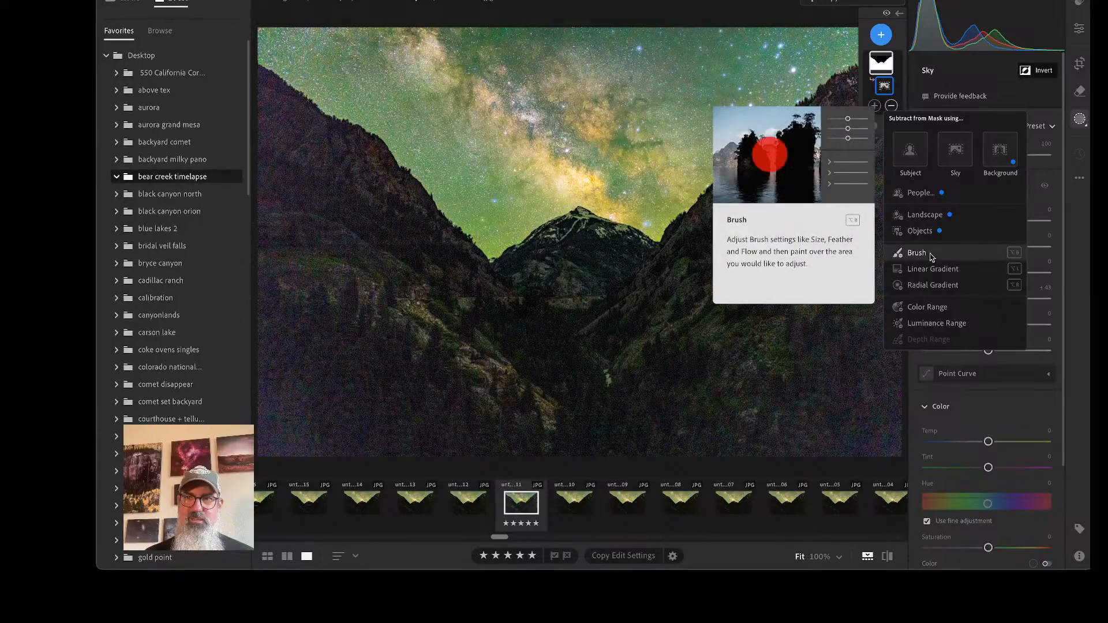
pyautogui.moveTo(933, 288)
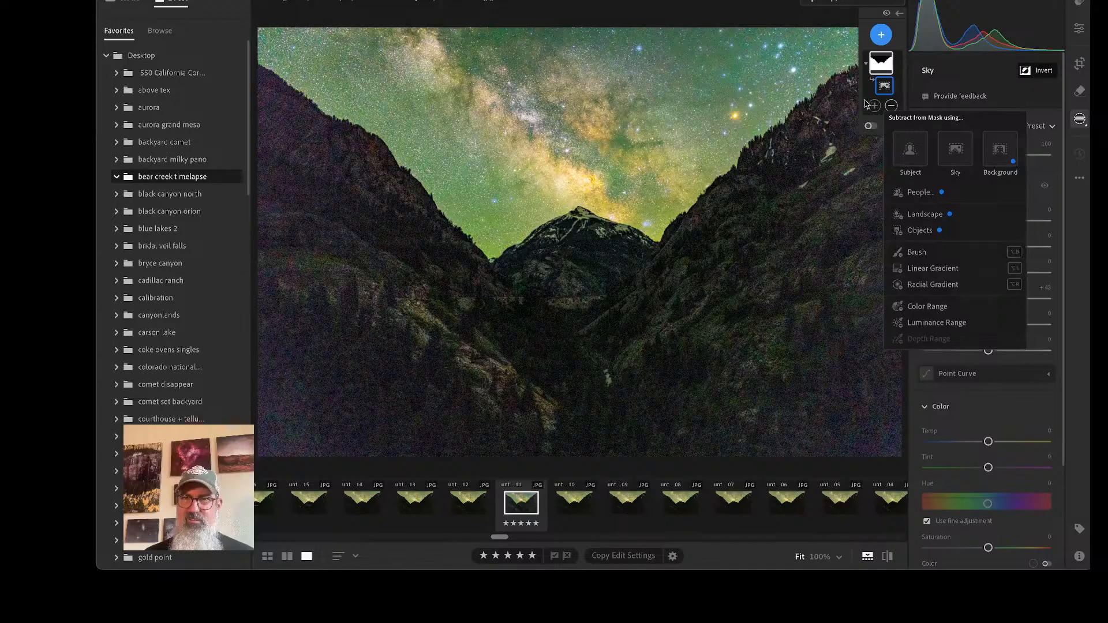
pyautogui.click(890, 106)
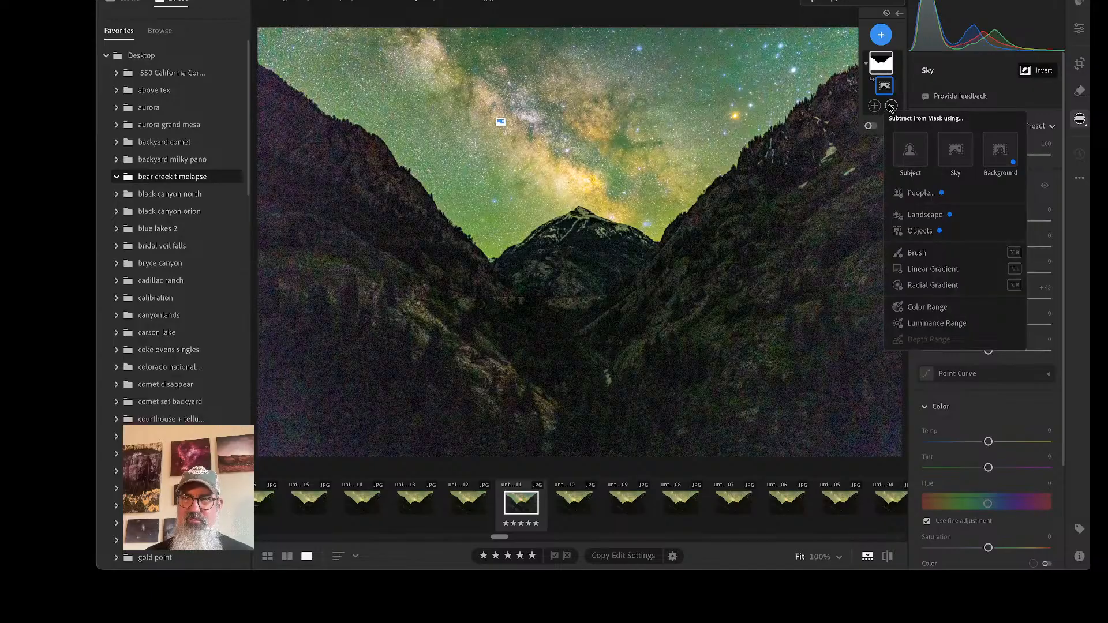
pyautogui.click(933, 285)
pyautogui.moveTo(580, 313); pyautogui.dragTo(659, 373)
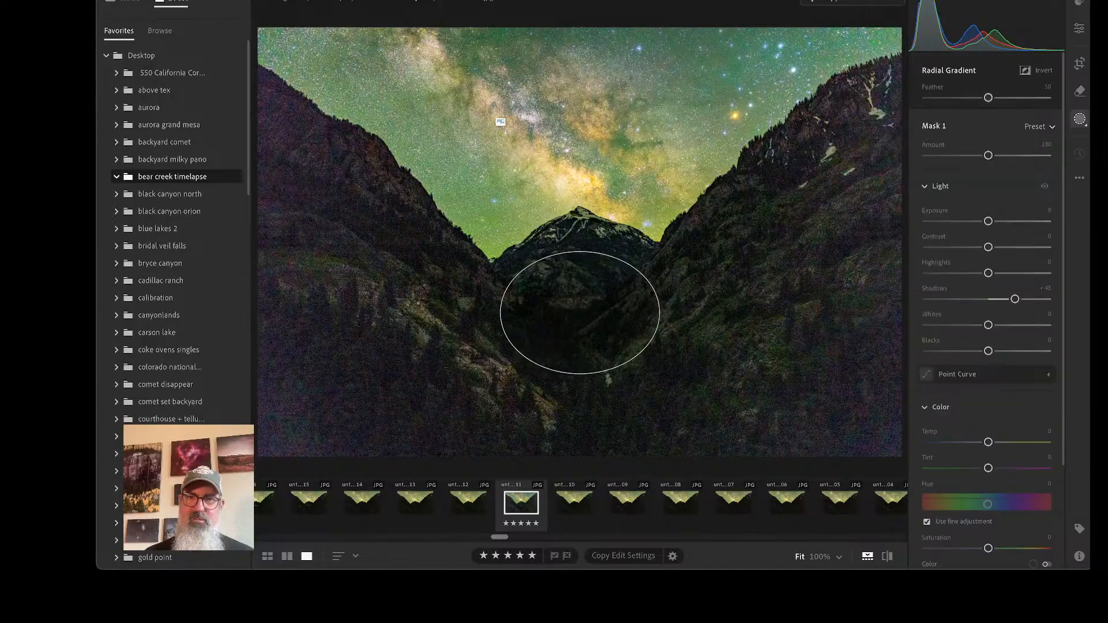
pyautogui.moveTo(500, 373); pyautogui.dragTo(303, 430)
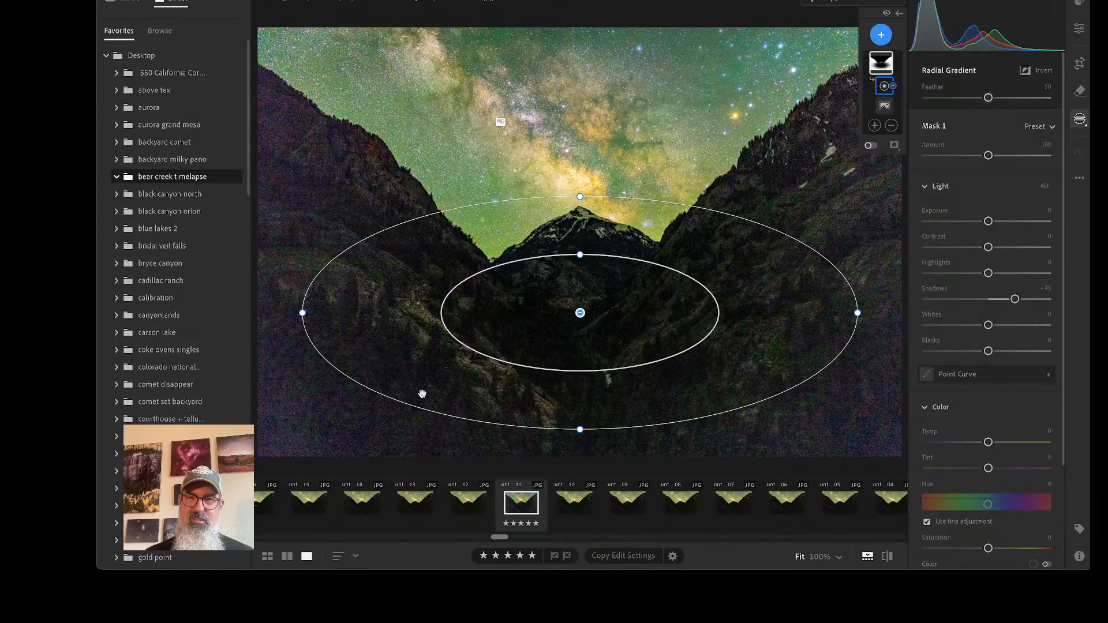
pyautogui.moveTo(571, 308)
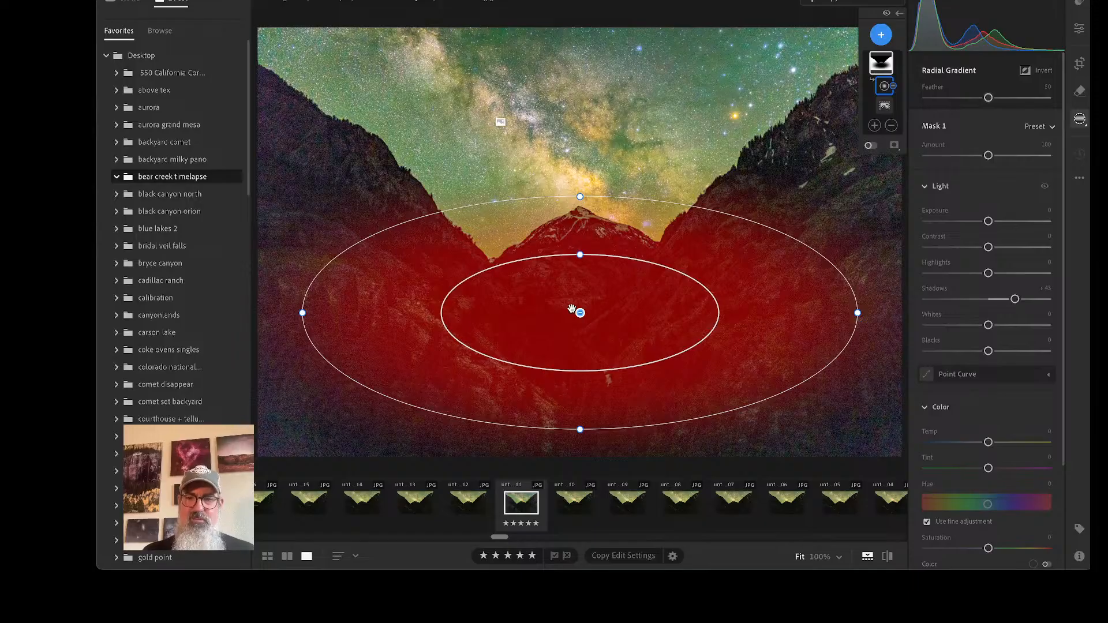
pyautogui.press("'")
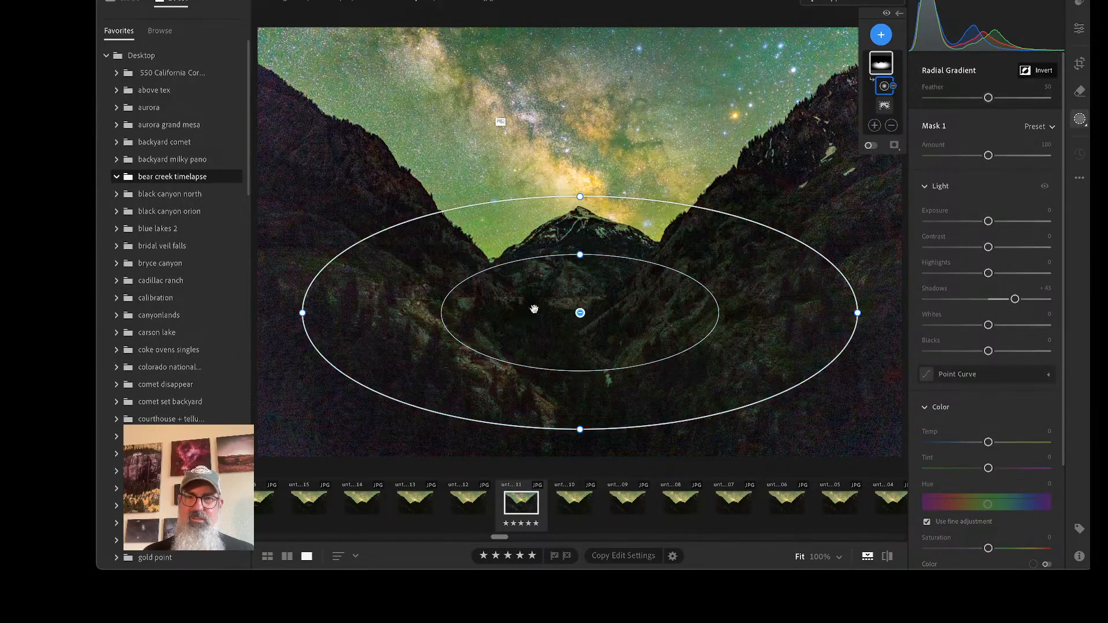
# Stretch the radial gradient vertically so it extends above the central peak and below the photo's lower edge
pyautogui.scroll(-5, 527, 313)
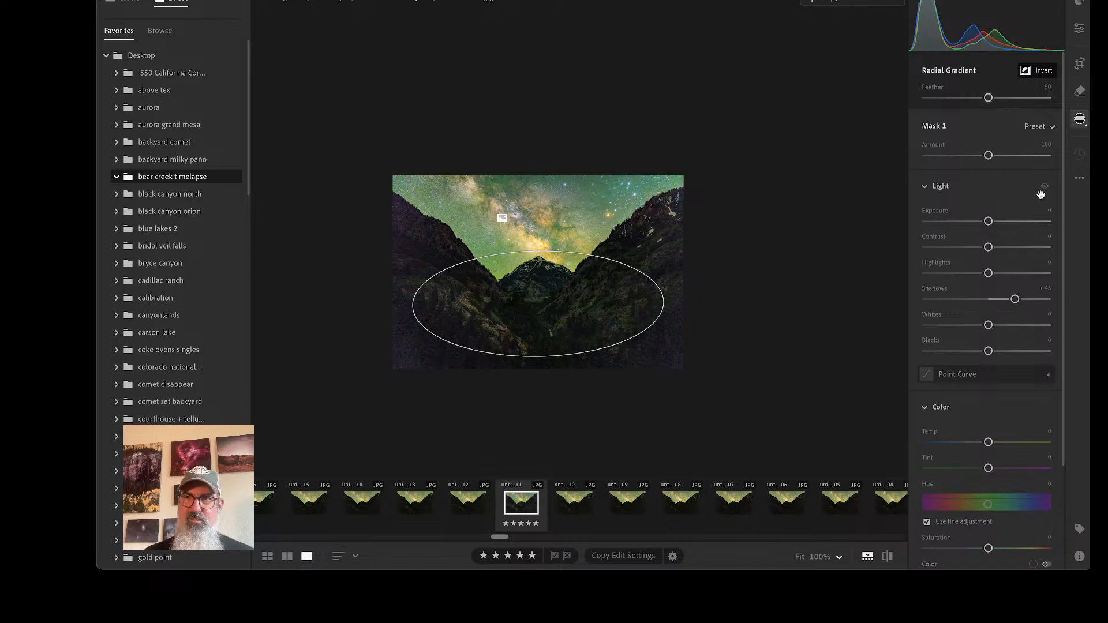
pyautogui.click(1080, 119)
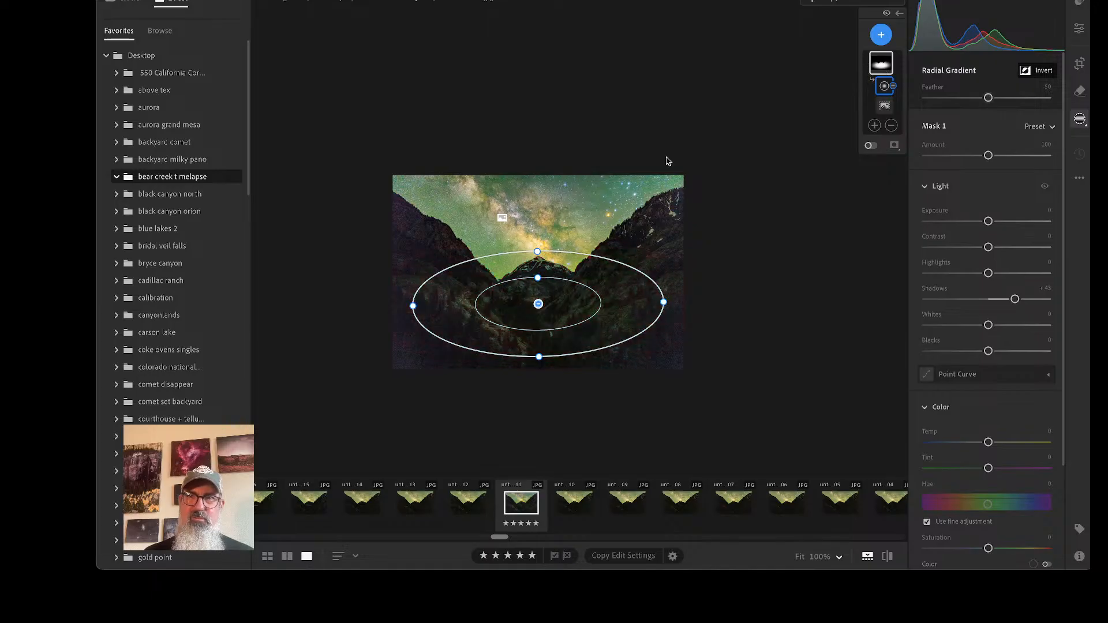
pyautogui.moveTo(532, 249); pyautogui.dragTo(537, 231)
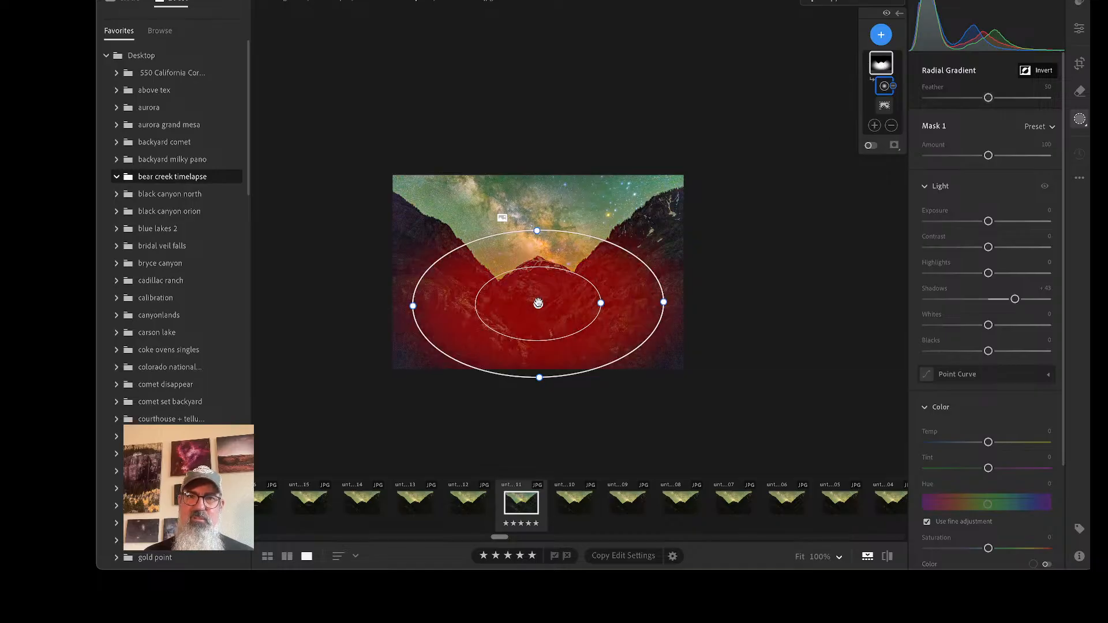
# Move the subtracted radial gradient slightly up over the valley, stretch it above the central peak and below the photo's lower edge, and narrow its width
pyautogui.moveTo(538, 305); pyautogui.dragTo(540, 289)
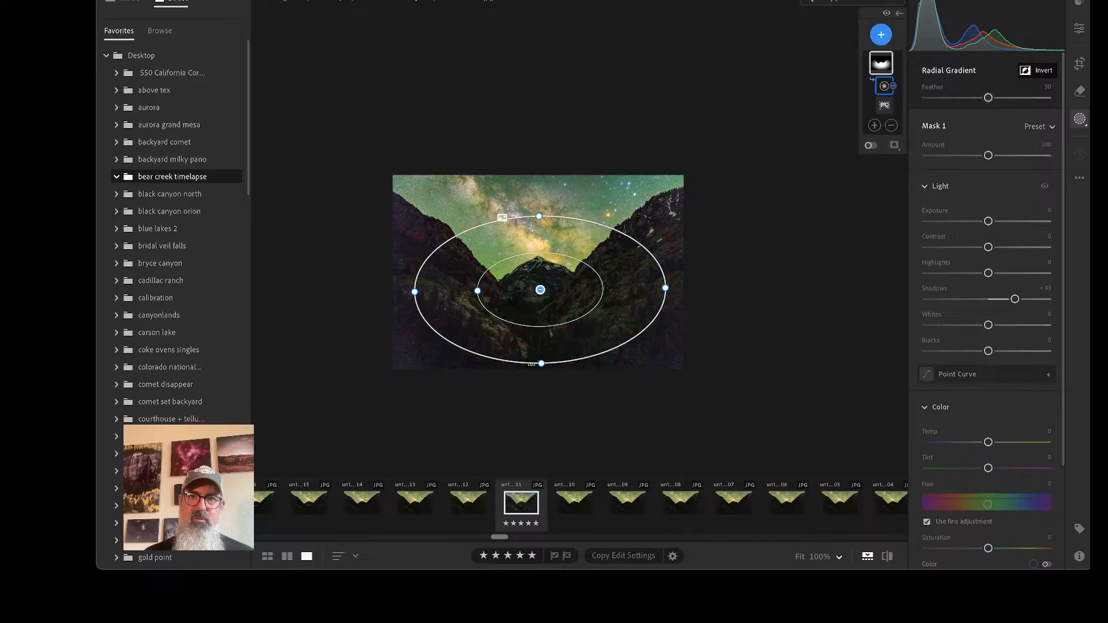
pyautogui.moveTo(541, 364); pyautogui.dragTo(541, 374)
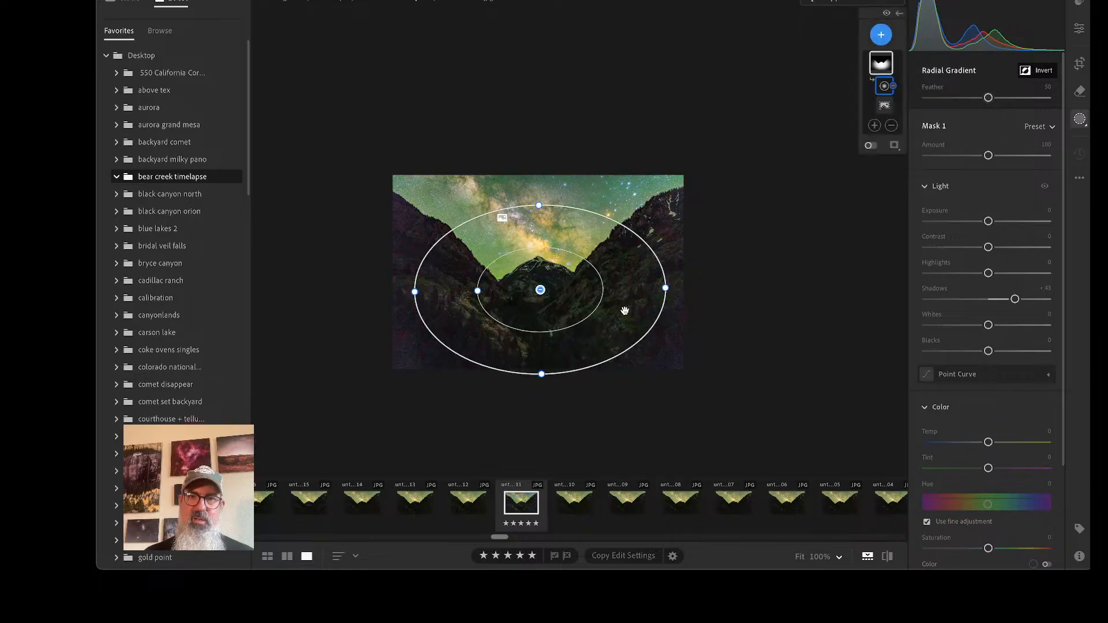
pyautogui.moveTo(667, 290); pyautogui.dragTo(667, 289)
pyautogui.moveTo(660, 289); pyautogui.dragTo(654, 288)
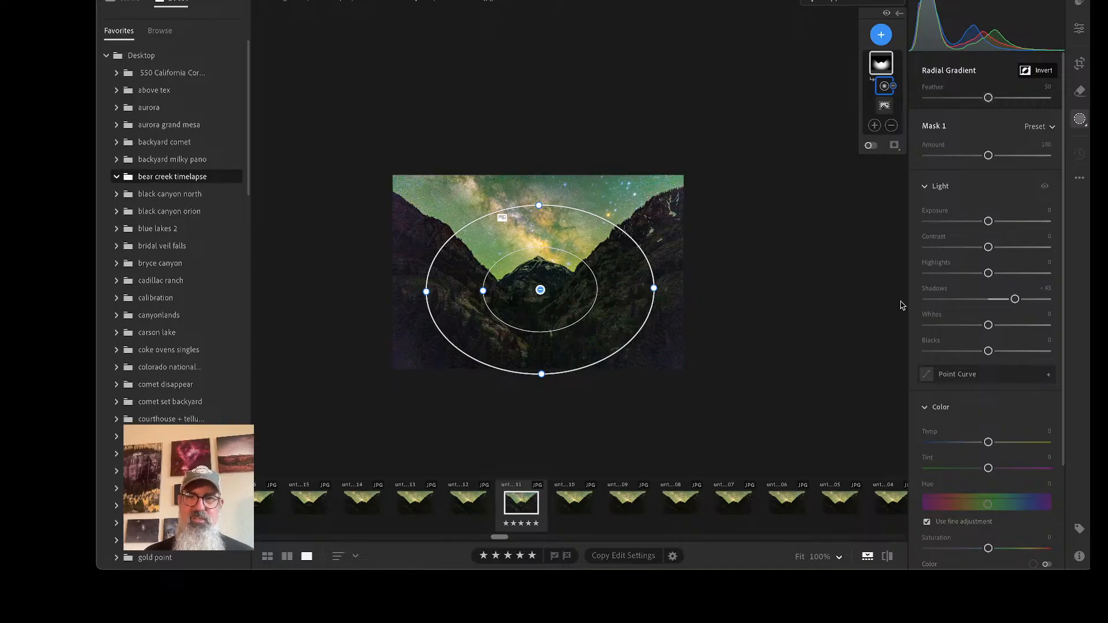
# Raise the Shadows of the foreground mask to +87
pyautogui.moveTo(1015, 298)
pyautogui.mouseDown()
pyautogui.moveTo(1043, 299)
pyautogui.moveTo(1031, 304)
pyautogui.mouseUp()
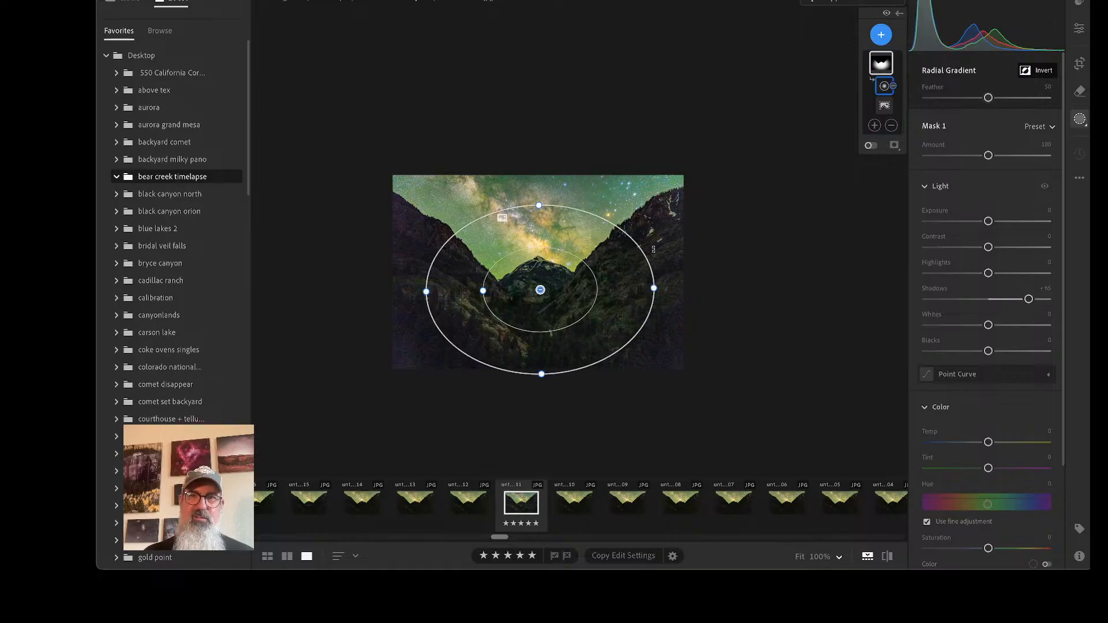
pyautogui.moveTo(884, 70)
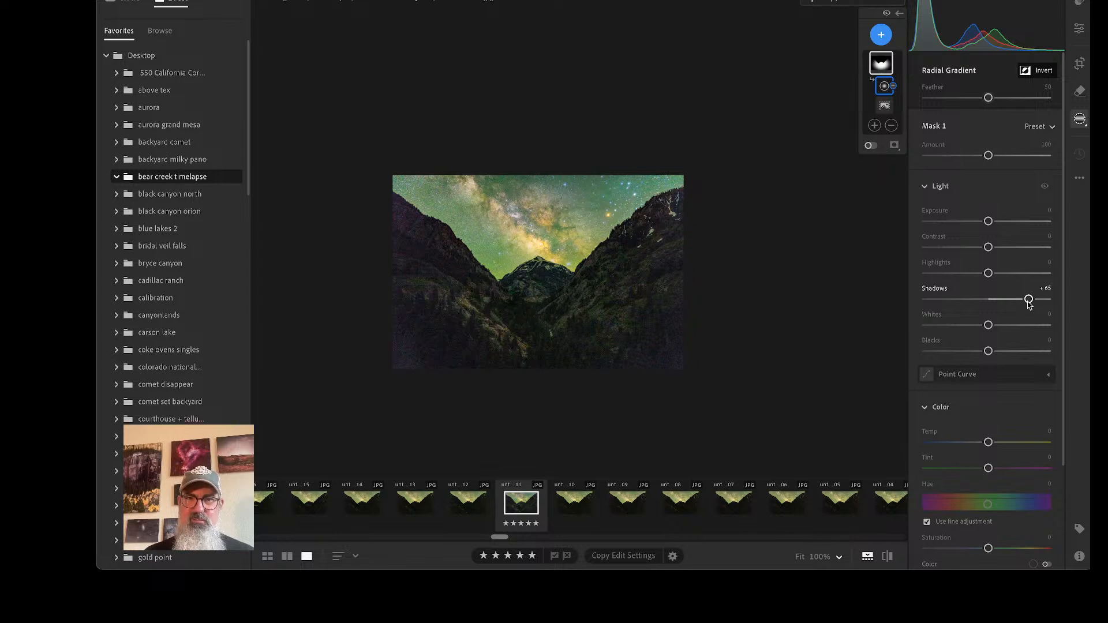
pyautogui.moveTo(1029, 304); pyautogui.dragTo(1042, 303)
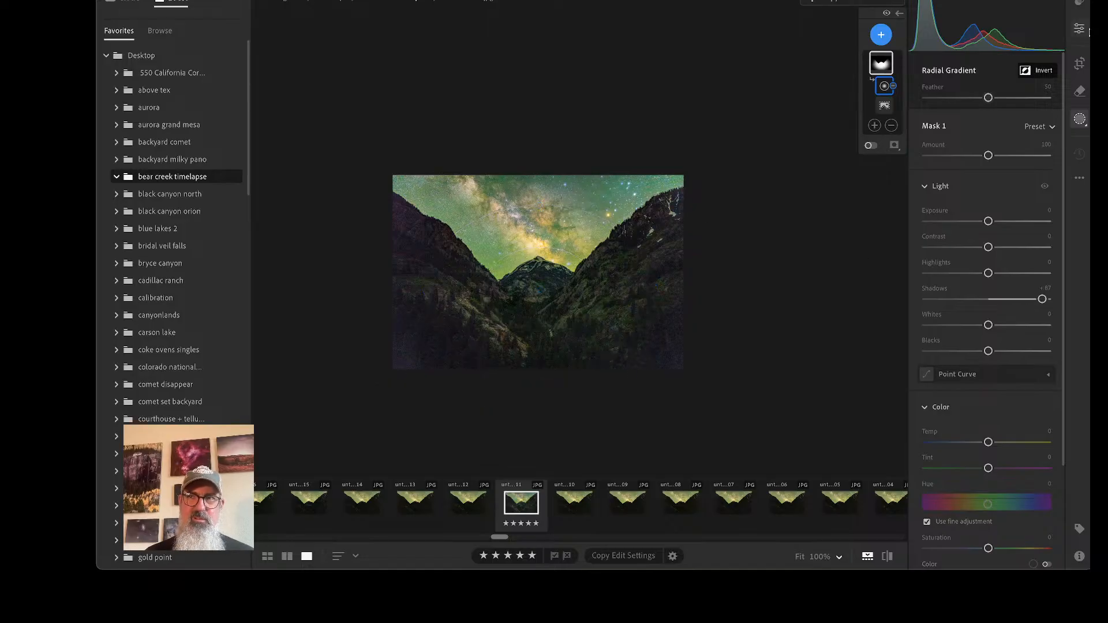
# Leave masking for the global edits and set the whole photo's Vignette to -15
pyautogui.click(1079, 29)
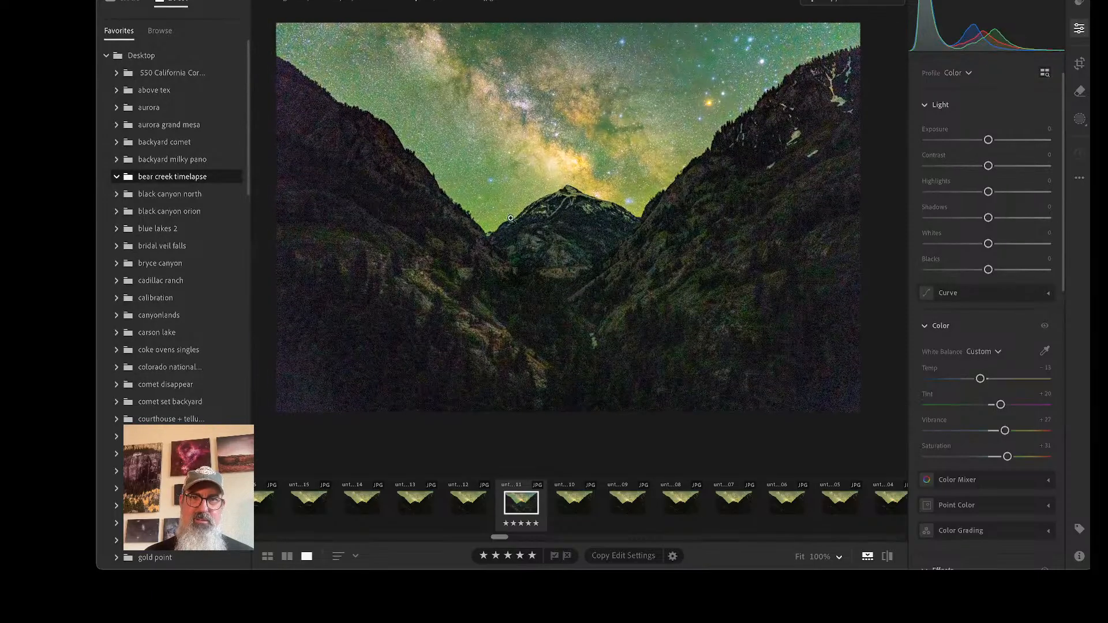
pyautogui.scroll(-1, 974, 384)
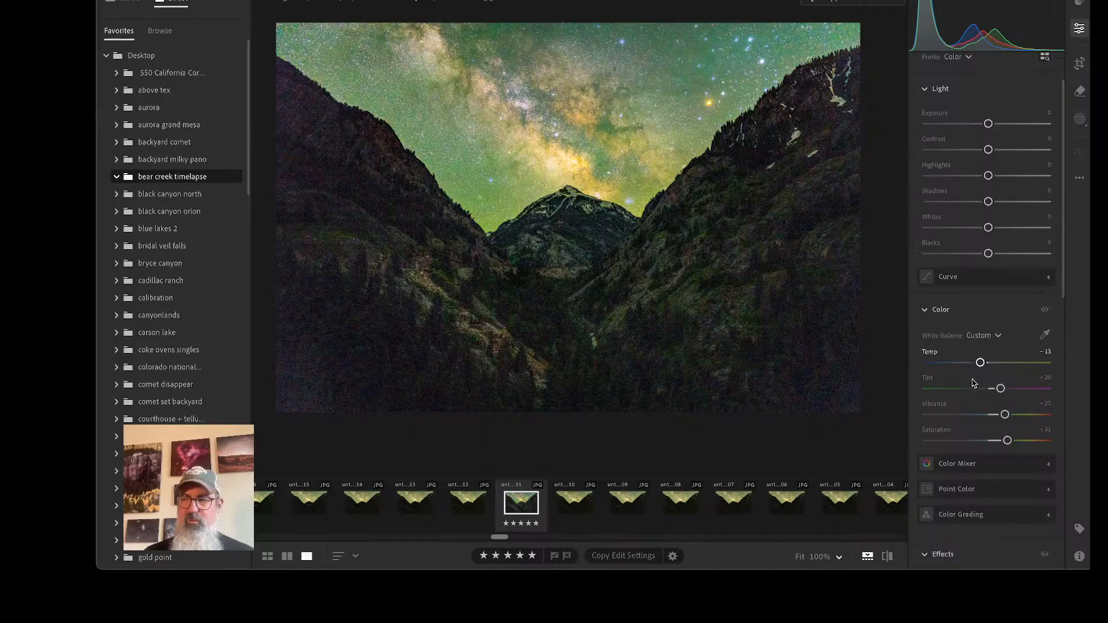
pyautogui.scroll(-10, 974, 383)
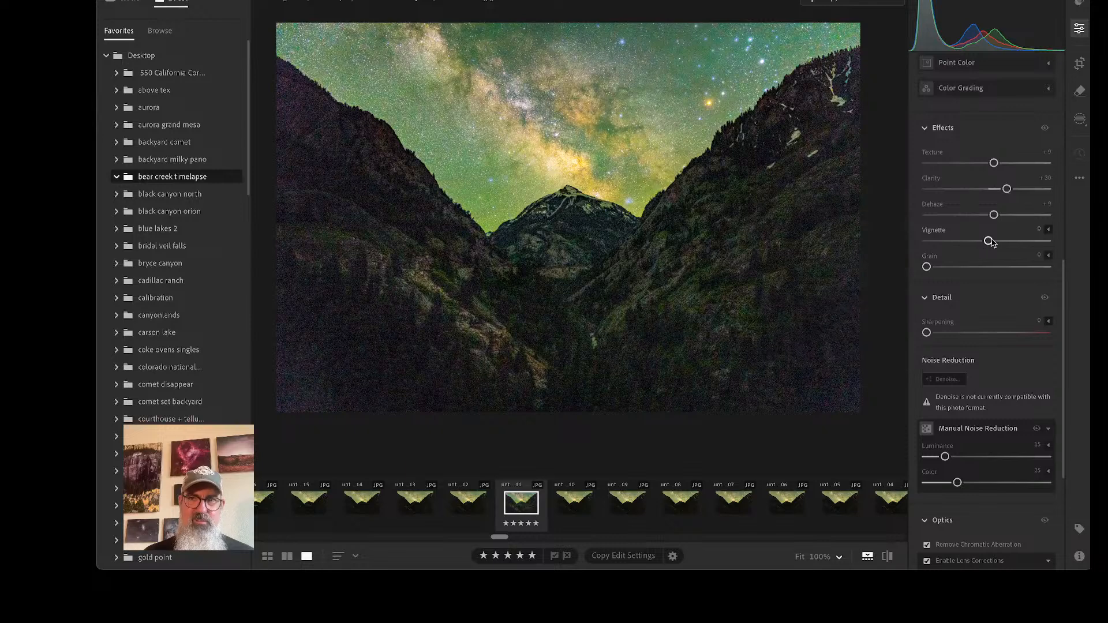
pyautogui.moveTo(990, 242); pyautogui.dragTo(982, 240)
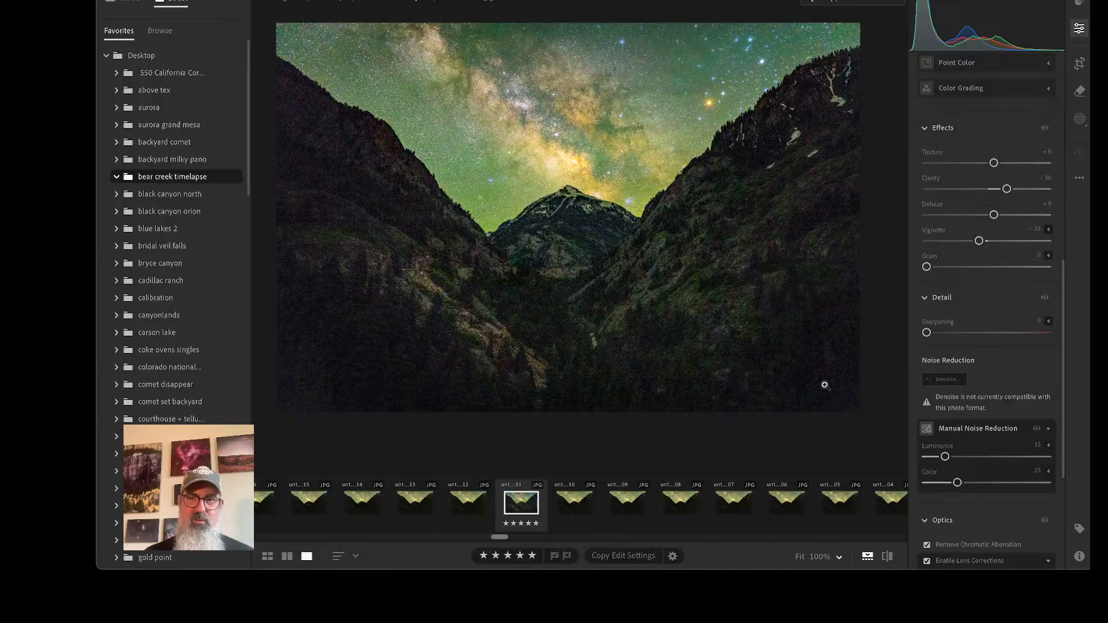
# Examine the dark valley, the slopes and the lower corner of the photo up close to judge the vignette and the noise
pyautogui.click(538, 335)
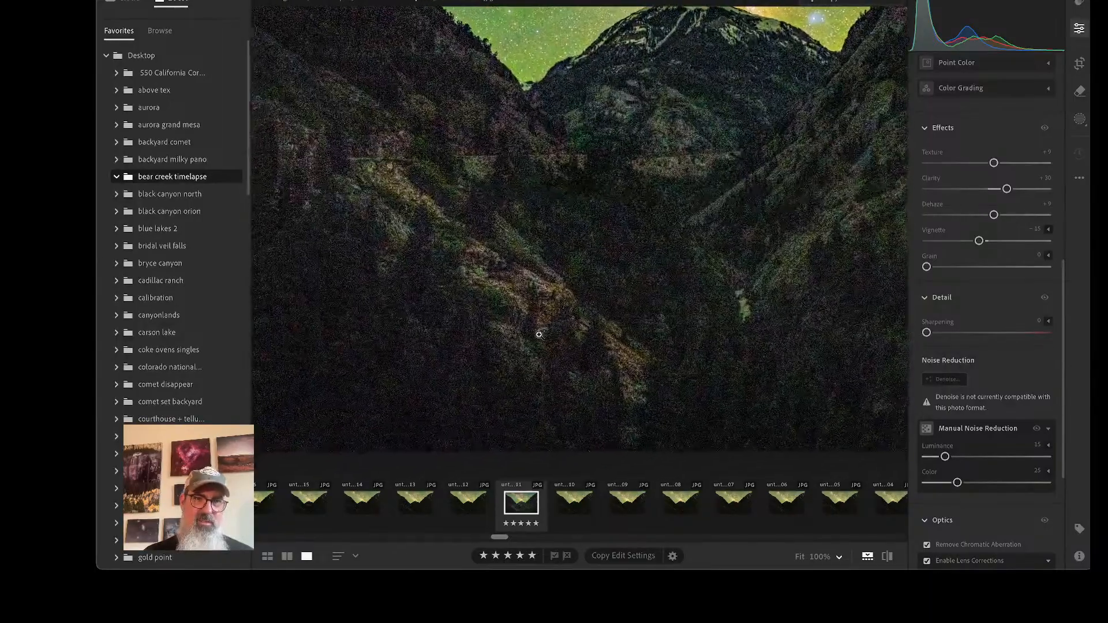
pyautogui.hscroll(5, 539, 335)
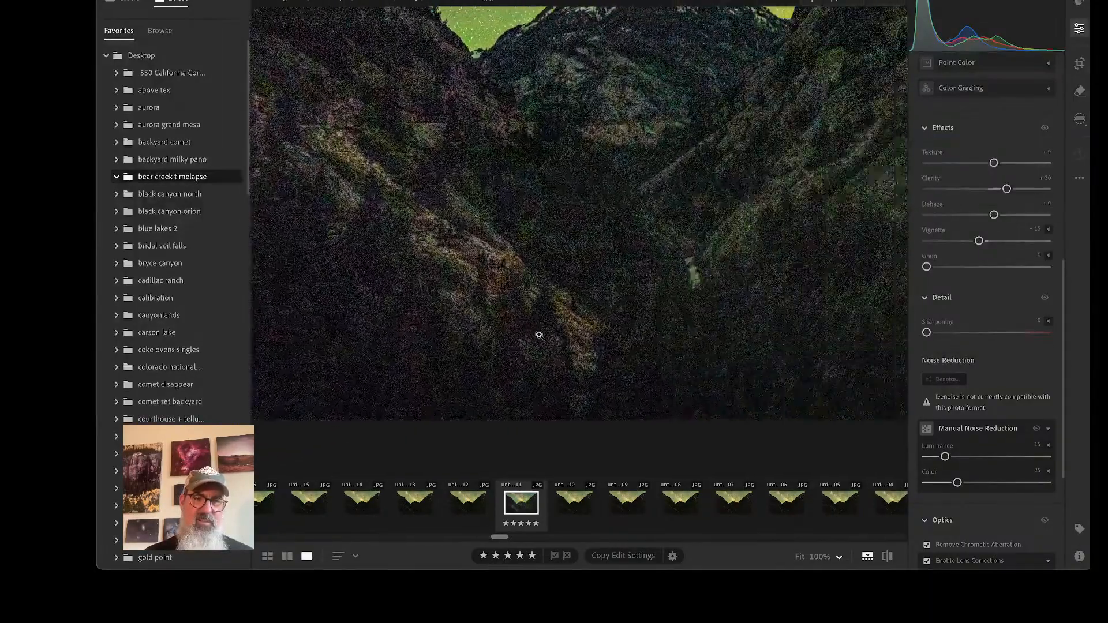
pyautogui.scroll(-4, 539, 334)
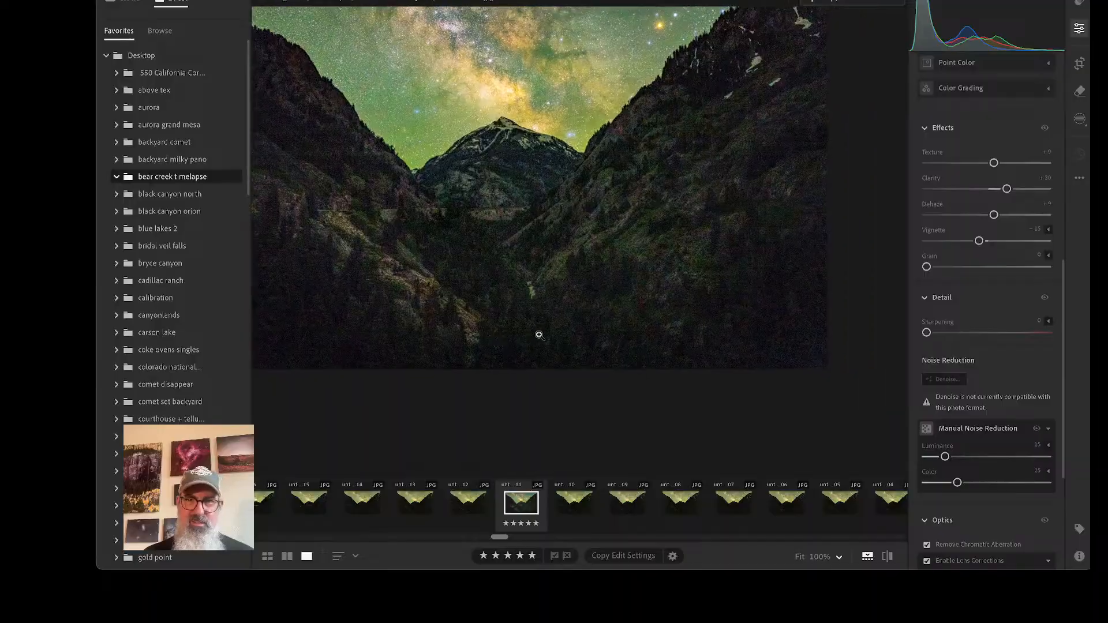
pyautogui.click(538, 335)
pyautogui.scroll(-5, 539, 334)
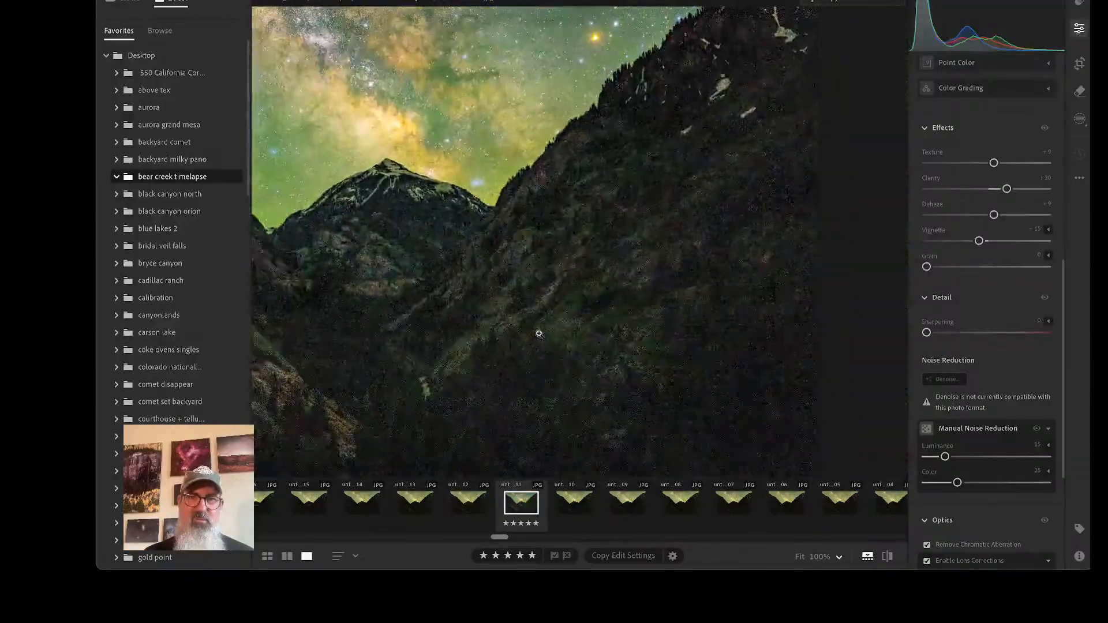
pyautogui.scroll(5, 539, 333)
pyautogui.scroll(-4, 539, 333)
pyautogui.scroll(2, 539, 334)
pyautogui.scroll(2, 539, 333)
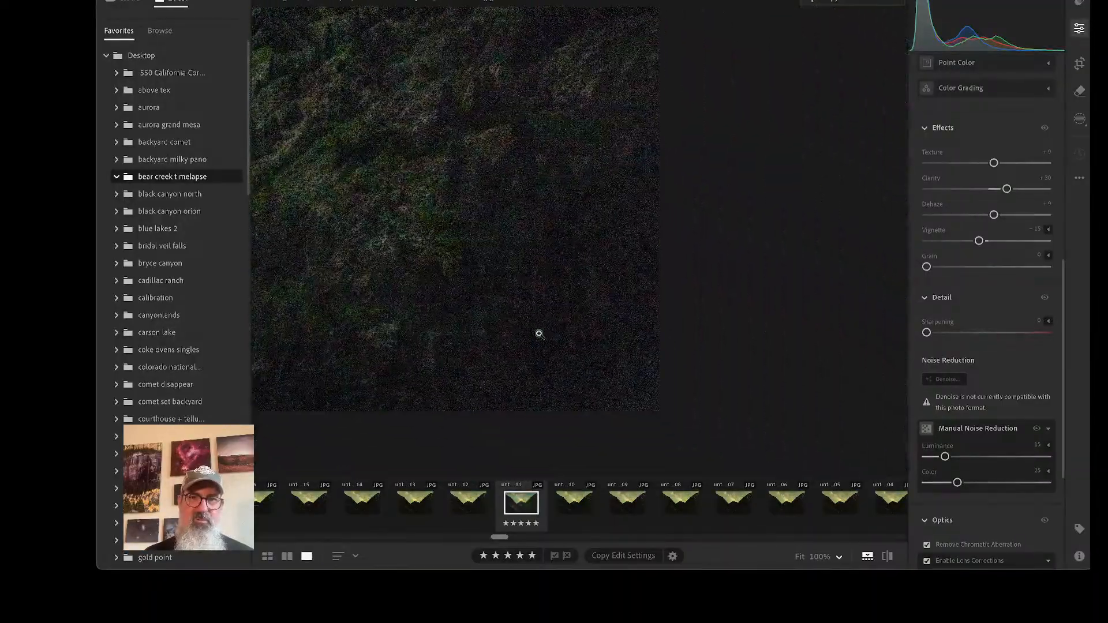
pyautogui.click(645, 410)
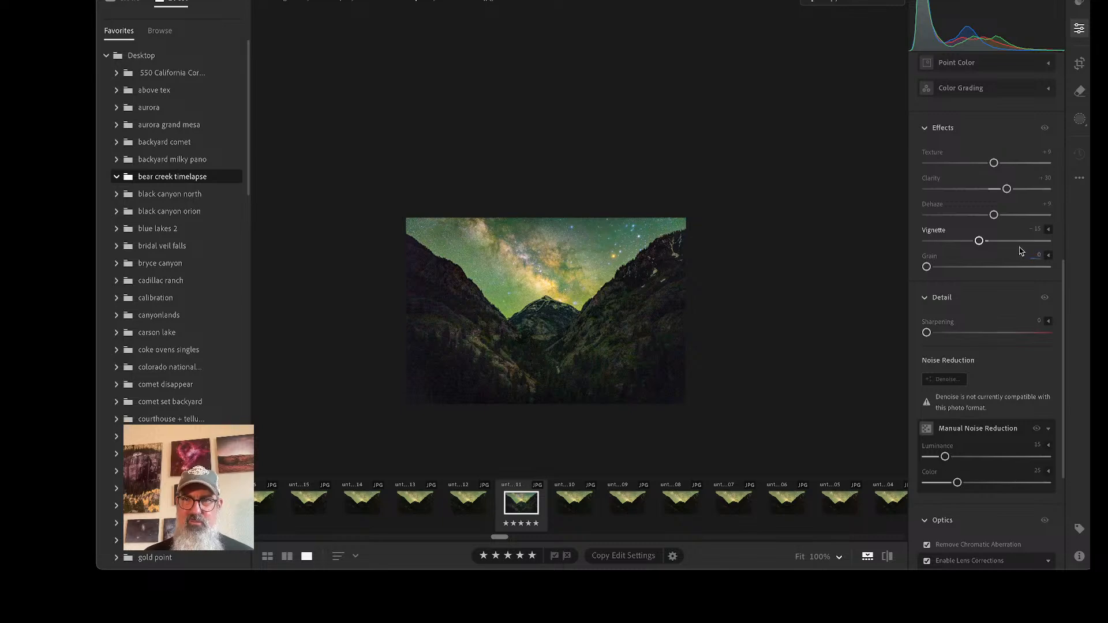
# Strengthen the photo's Vignette to -21 and check the effect at closer and wider zoom
pyautogui.moveTo(980, 242); pyautogui.dragTo(974, 243)
pyautogui.click(527, 339)
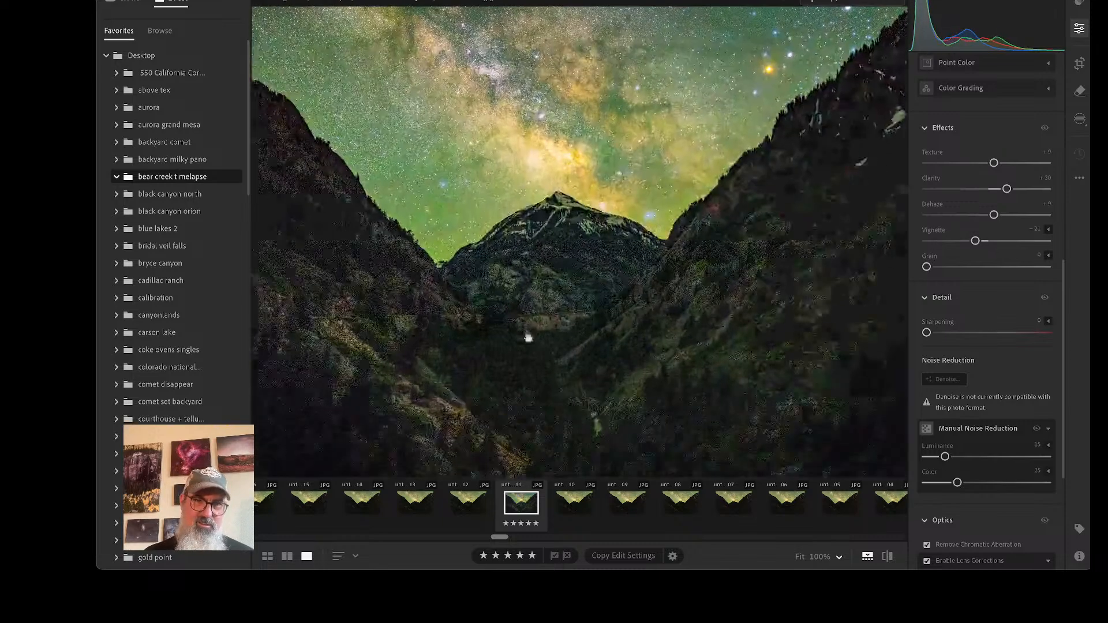
pyautogui.click(528, 338)
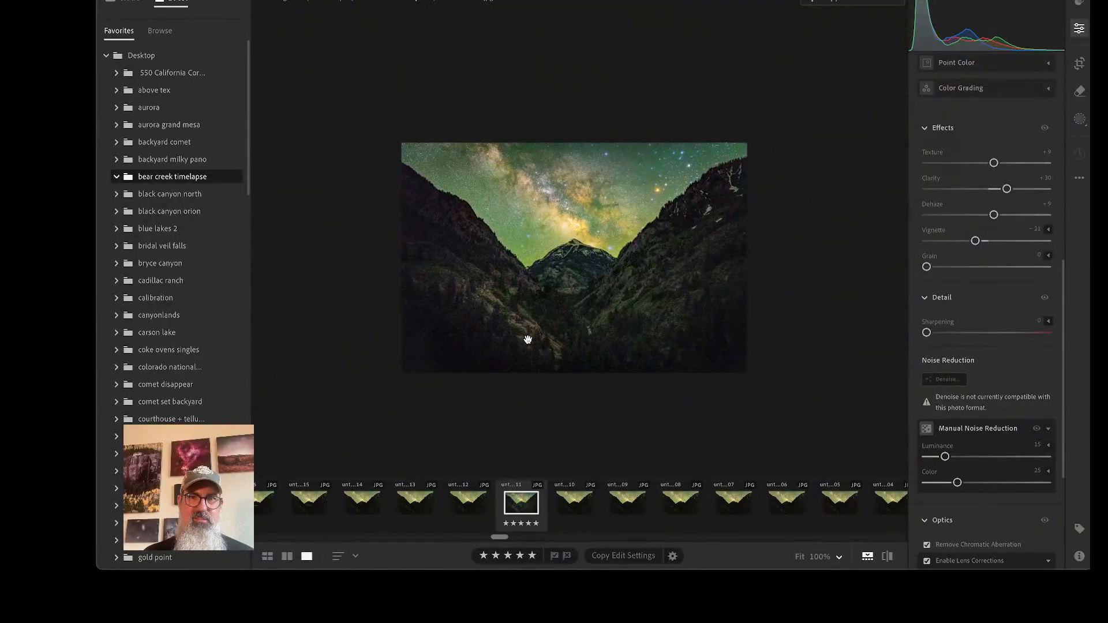
pyautogui.click(528, 339)
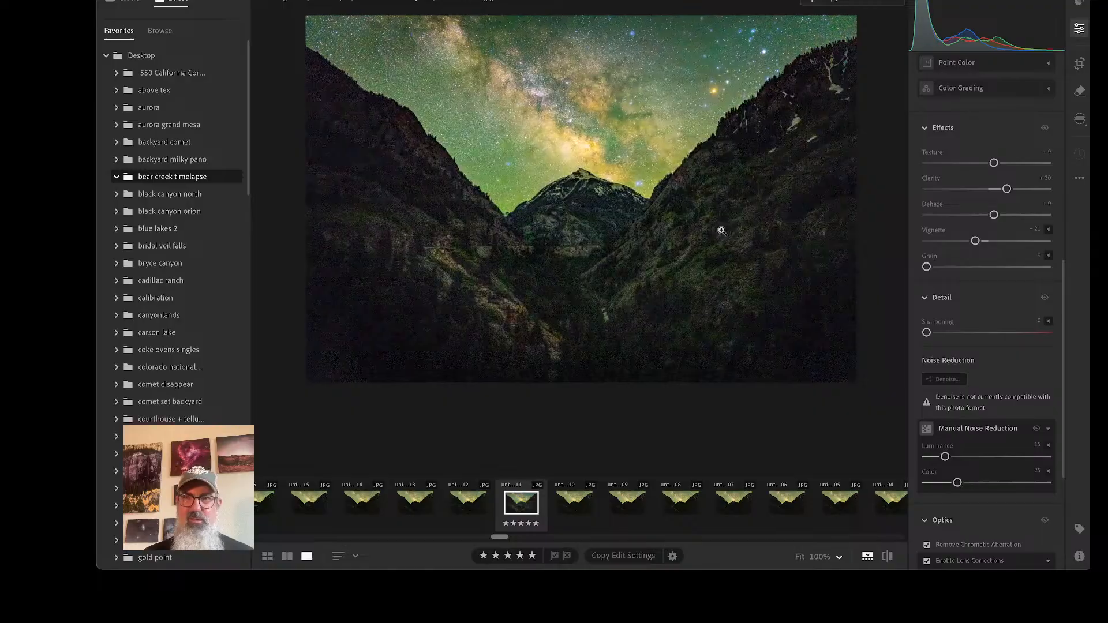
# Compare the photo repeatedly with and without its Effects adjustments, leaving them switched on
pyautogui.click(1046, 128)
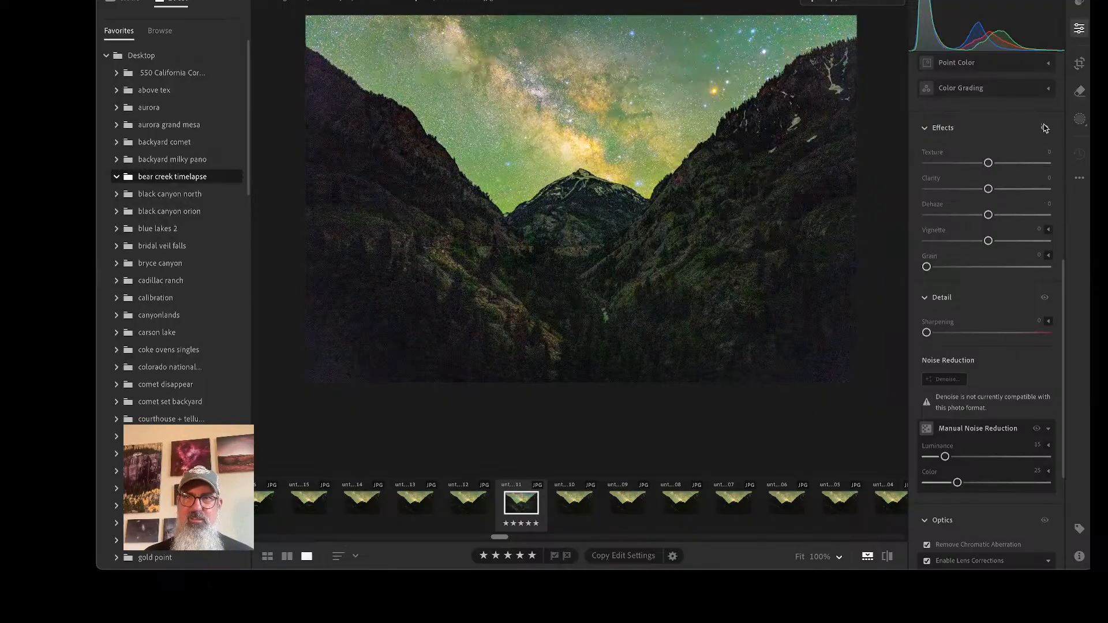
pyautogui.click(1045, 128)
pyautogui.click(1046, 128)
pyautogui.click(1046, 128)
pyautogui.click(1046, 128)
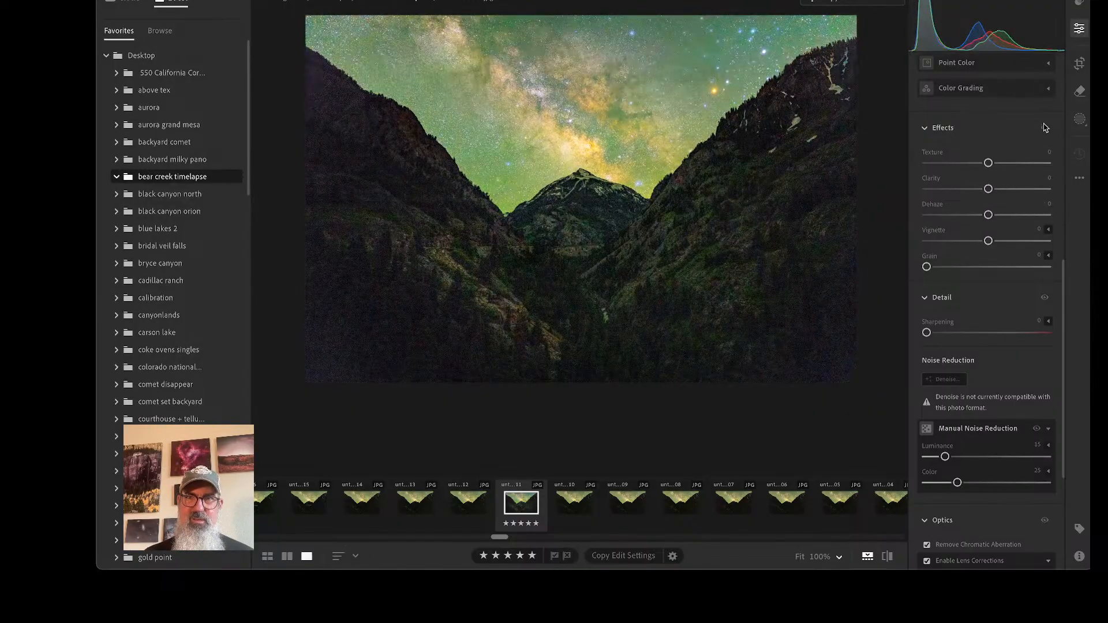
pyautogui.click(1045, 129)
pyautogui.click(1045, 128)
pyautogui.click(1045, 128)
pyautogui.click(1046, 128)
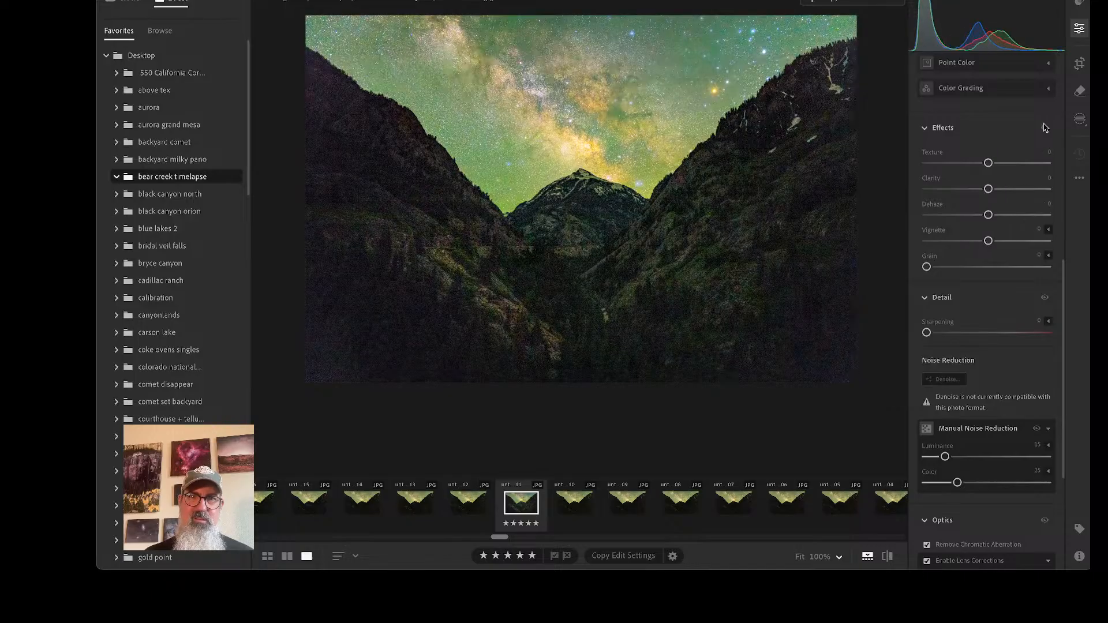
pyautogui.click(1046, 128)
pyautogui.click(1045, 128)
pyautogui.click(1046, 128)
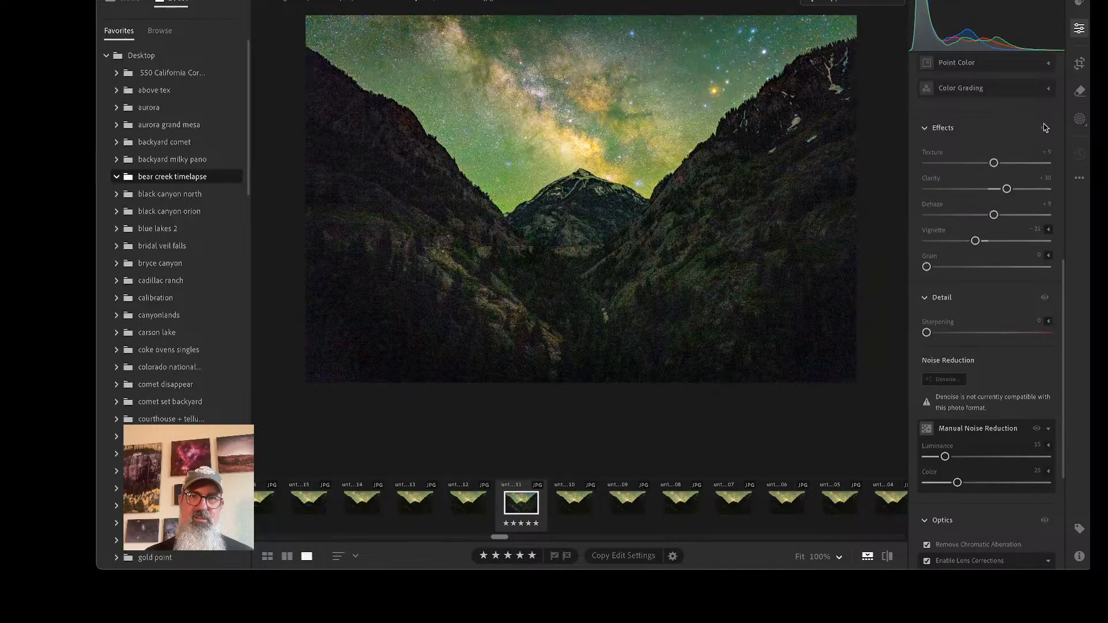
pyautogui.click(1045, 128)
pyautogui.click(1045, 129)
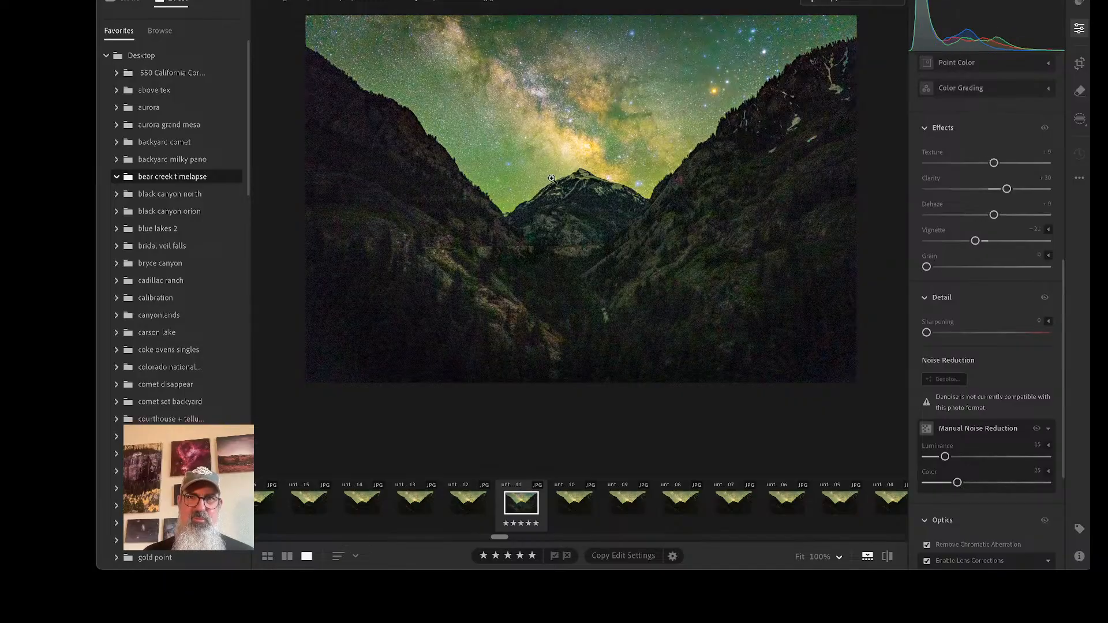
pyautogui.scroll(1, 621, 153)
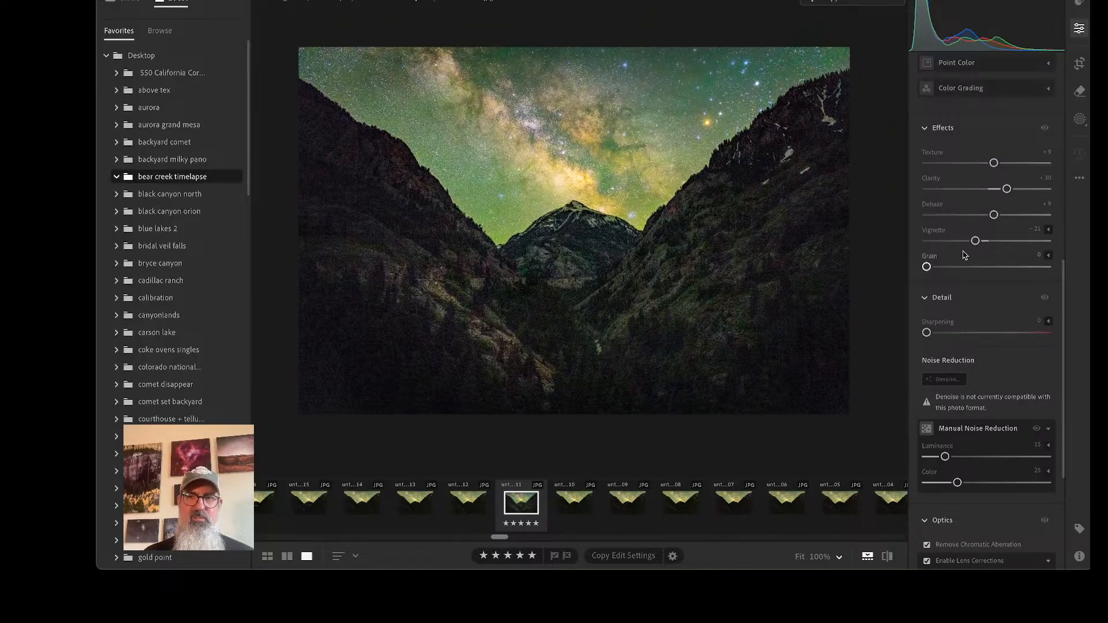
pyautogui.scroll(-1, 962, 282)
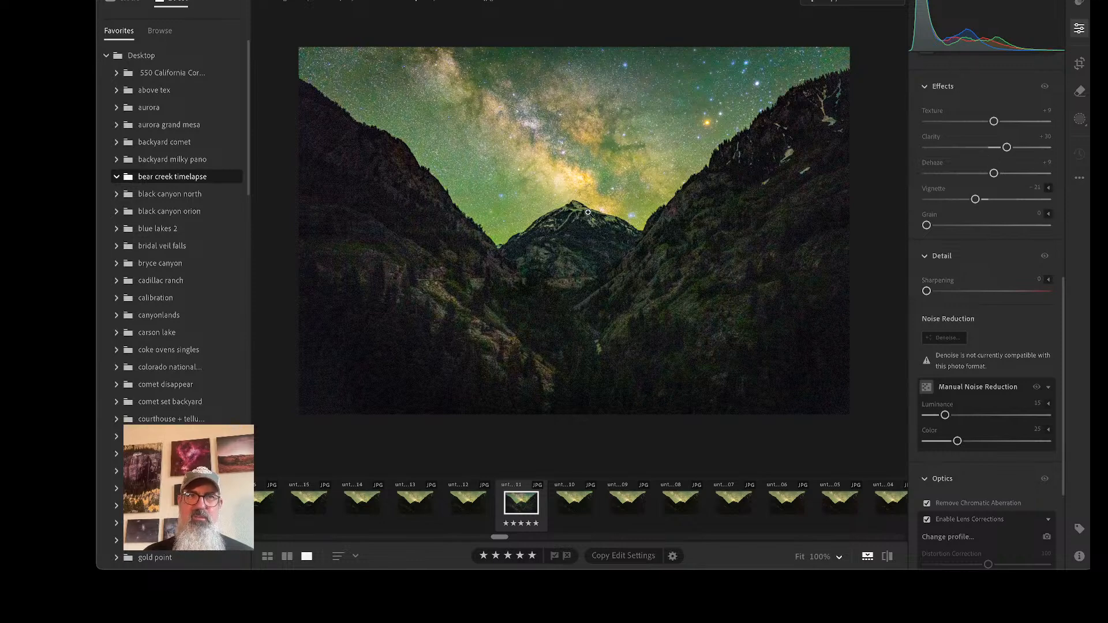
# Try a portrait crop and a smaller, slightly rotated landscape crop centred on the peak, and reset the crop to the original frame
pyautogui.click(1079, 63)
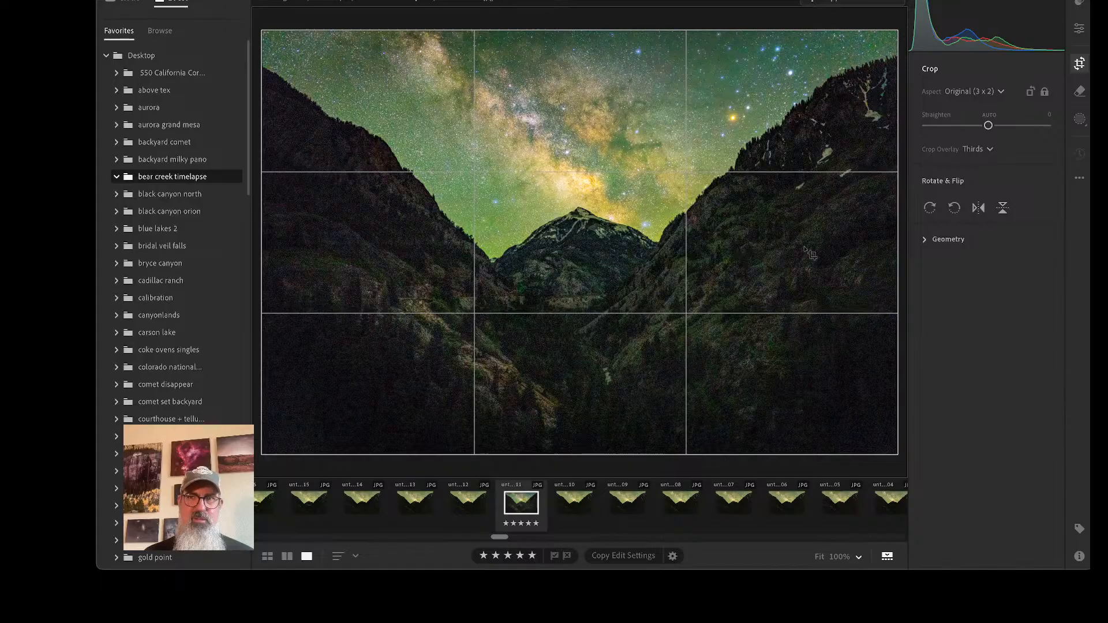
pyautogui.click(1030, 91)
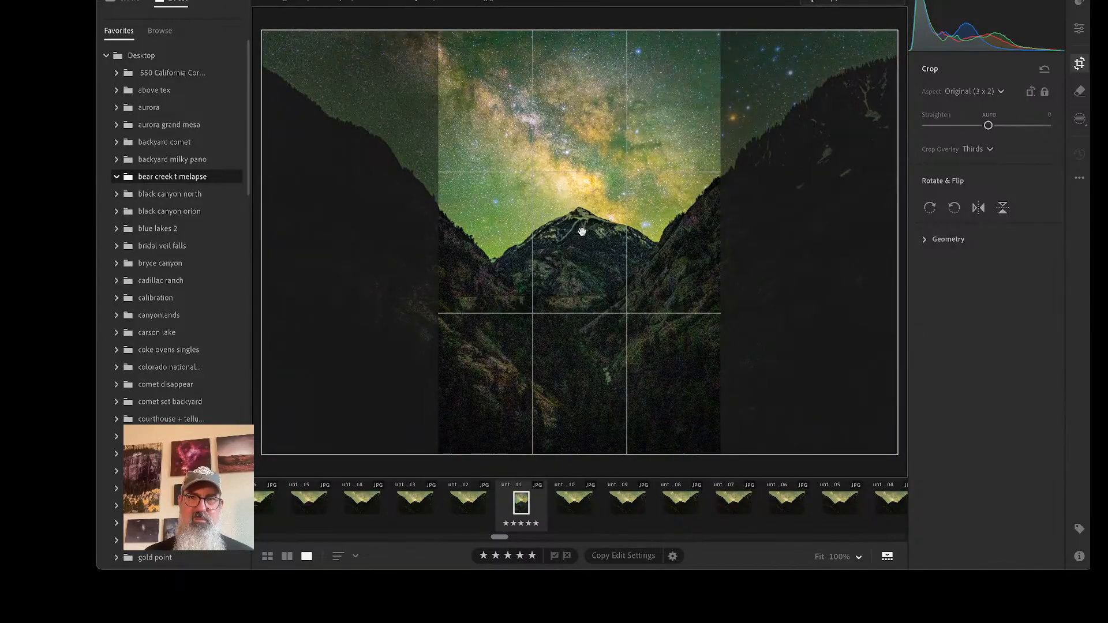
pyautogui.click(1030, 93)
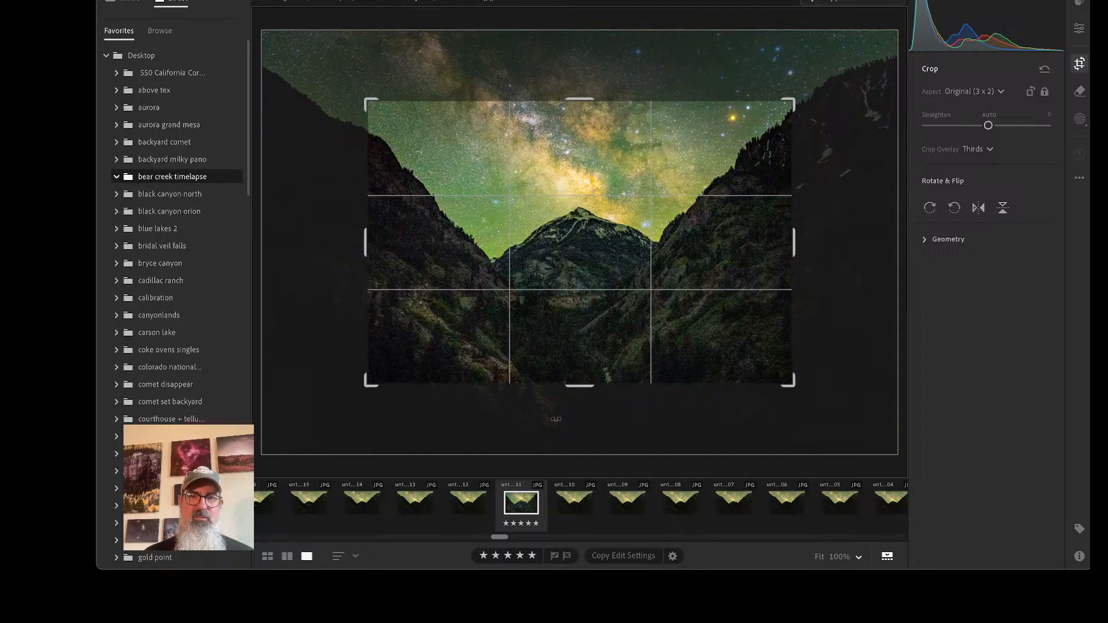
pyautogui.moveTo(561, 417)
pyautogui.mouseDown()
pyautogui.moveTo(611, 399)
pyautogui.moveTo(561, 404)
pyautogui.mouseUp()
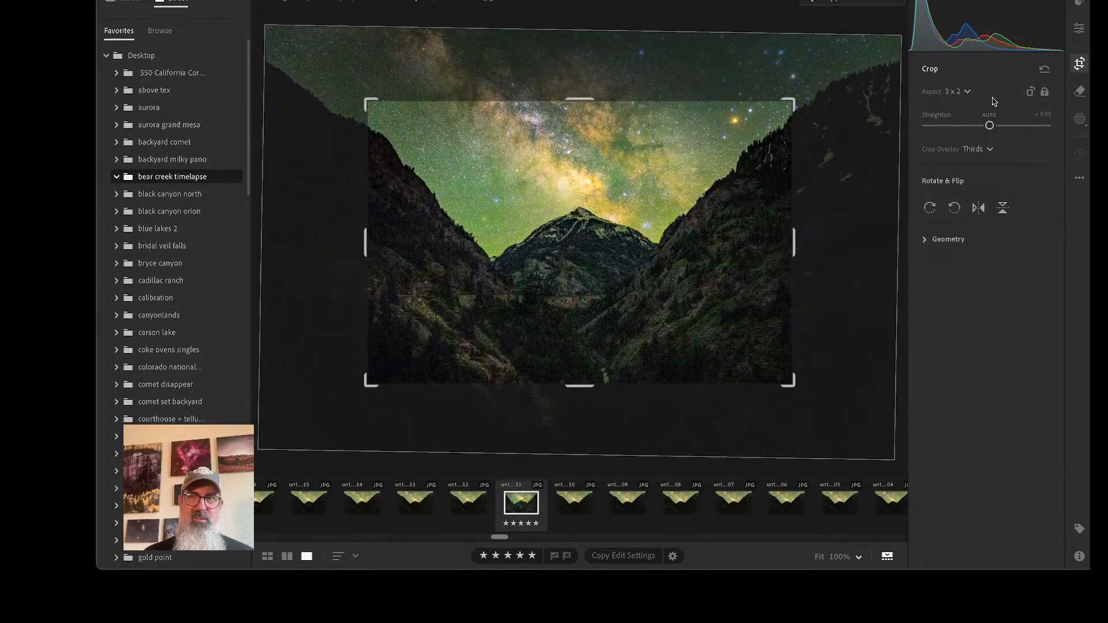
pyautogui.click(1045, 68)
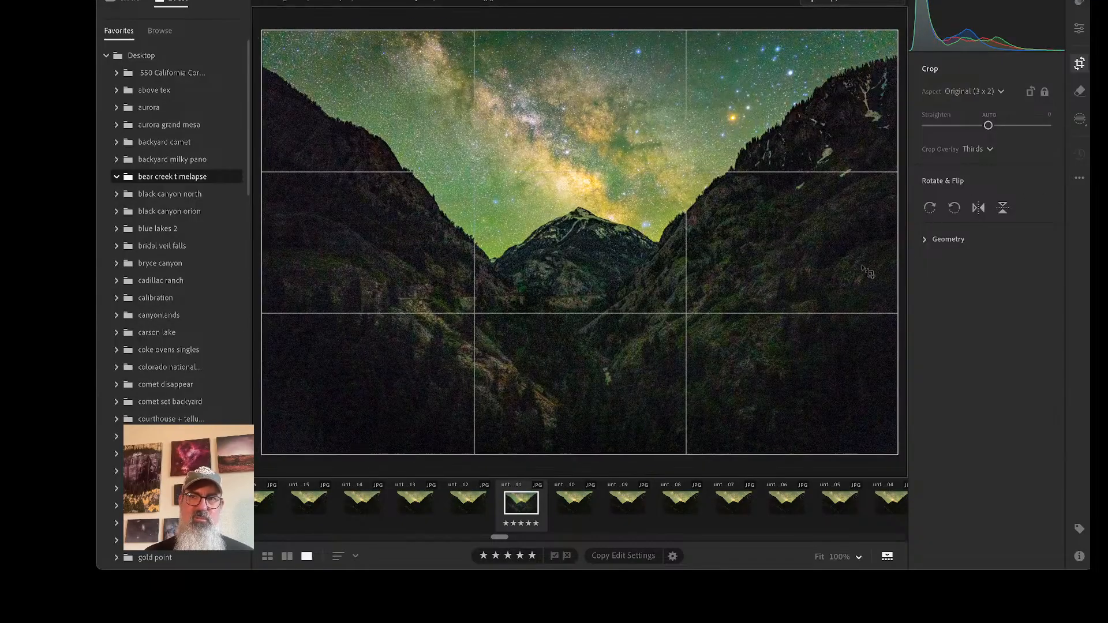
pyautogui.moveTo(925, 243)
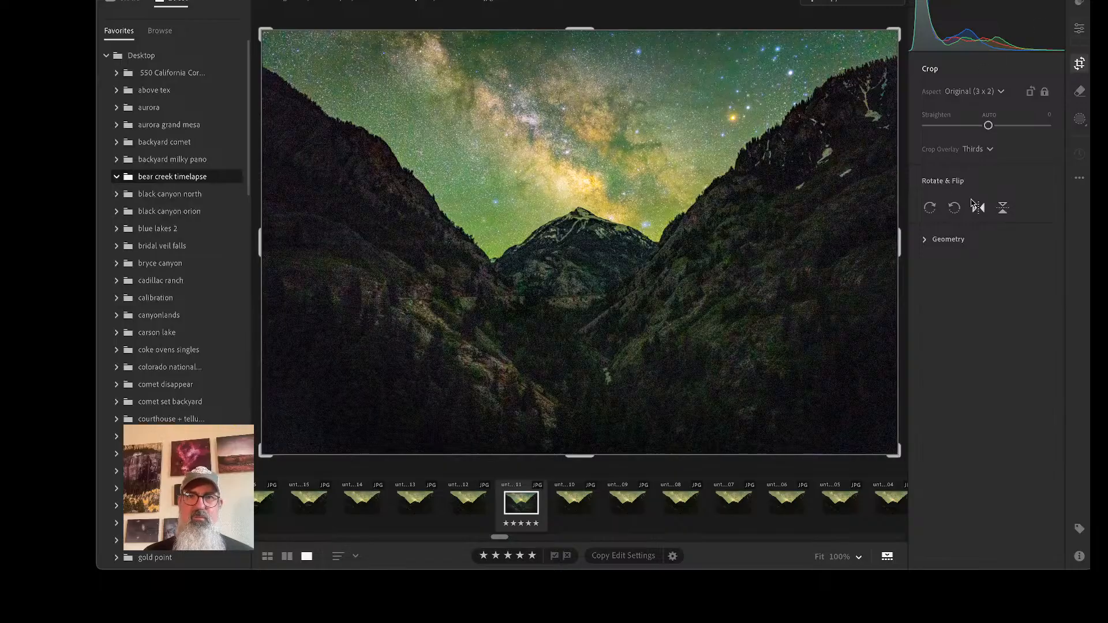
# Open the Remove tool and dismiss its introductory tips
pyautogui.click(1077, 94)
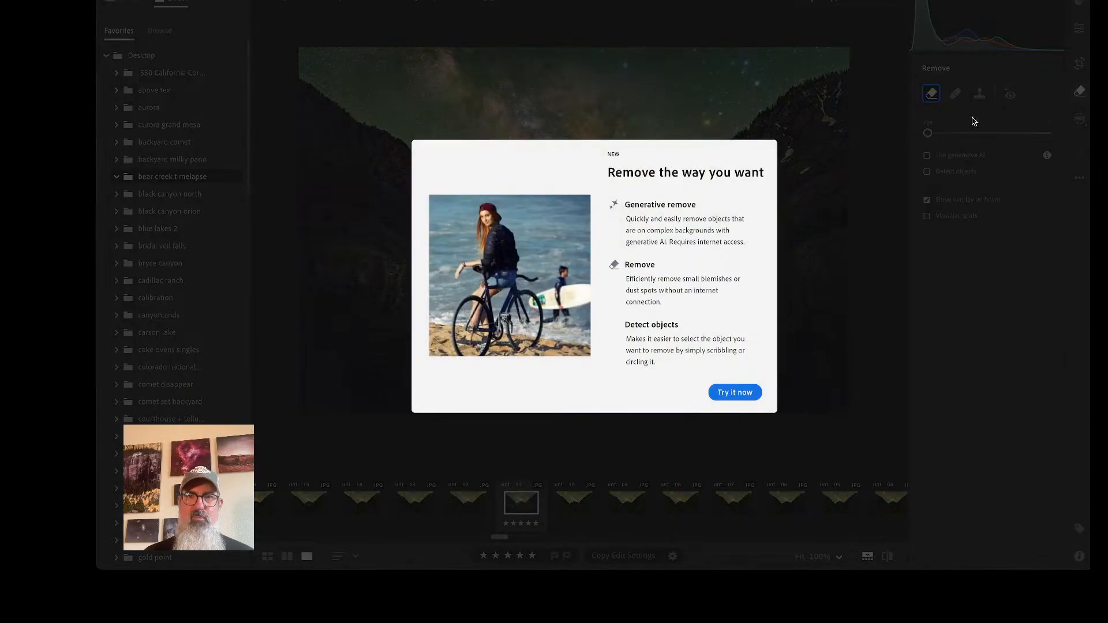
pyautogui.click(736, 395)
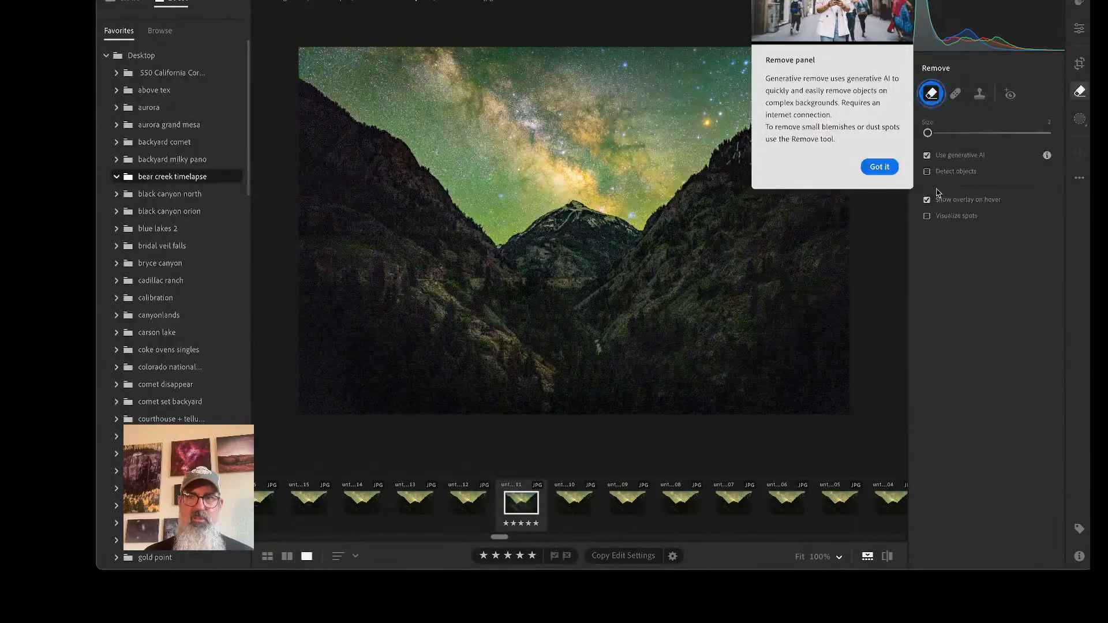
pyautogui.click(880, 166)
pyautogui.click(881, 193)
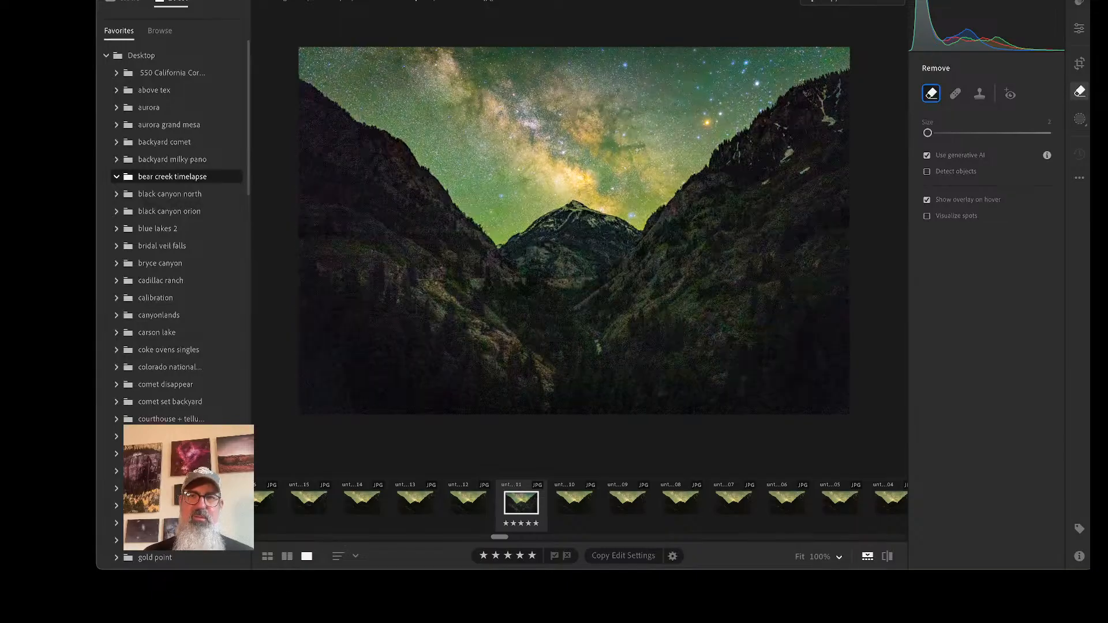
# Enlarge the Heal brush and heal the small bright spot on the dark forested hillside
pyautogui.scroll(5, 637, 150)
pyautogui.scroll(-8, 631, 164)
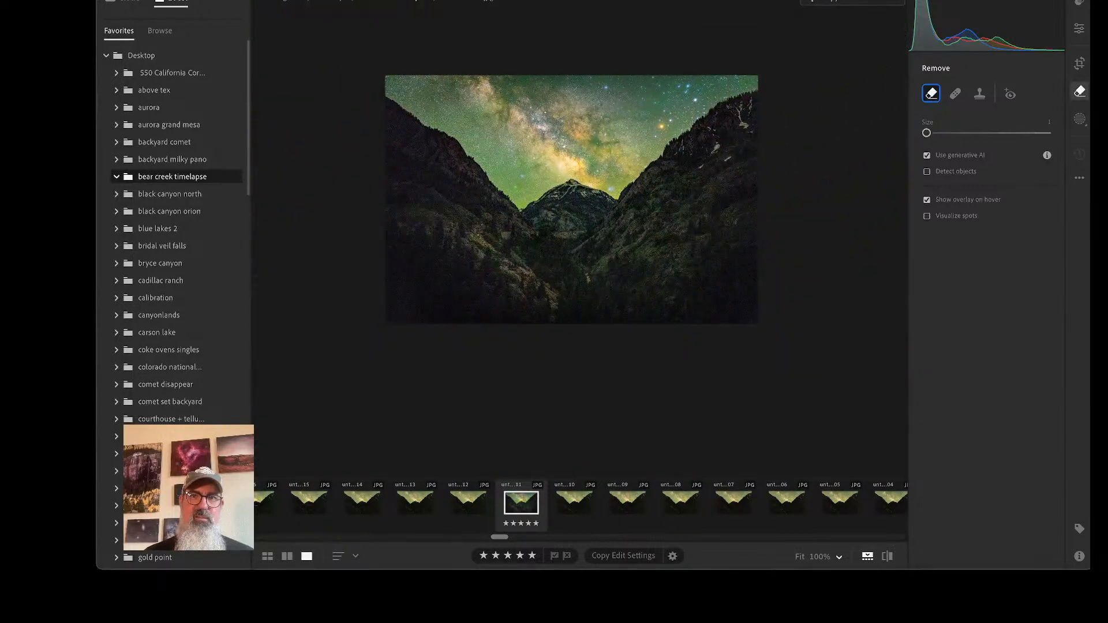
pyautogui.scroll(3, 641, 146)
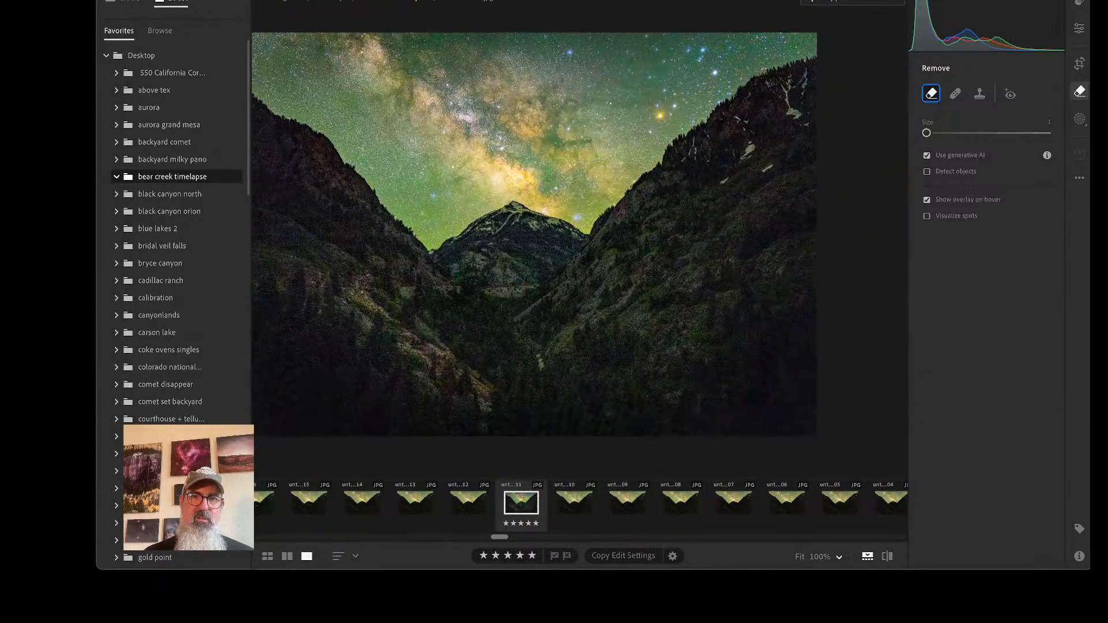
pyautogui.scroll(6, 508, 366)
pyautogui.scroll(-4, 506, 364)
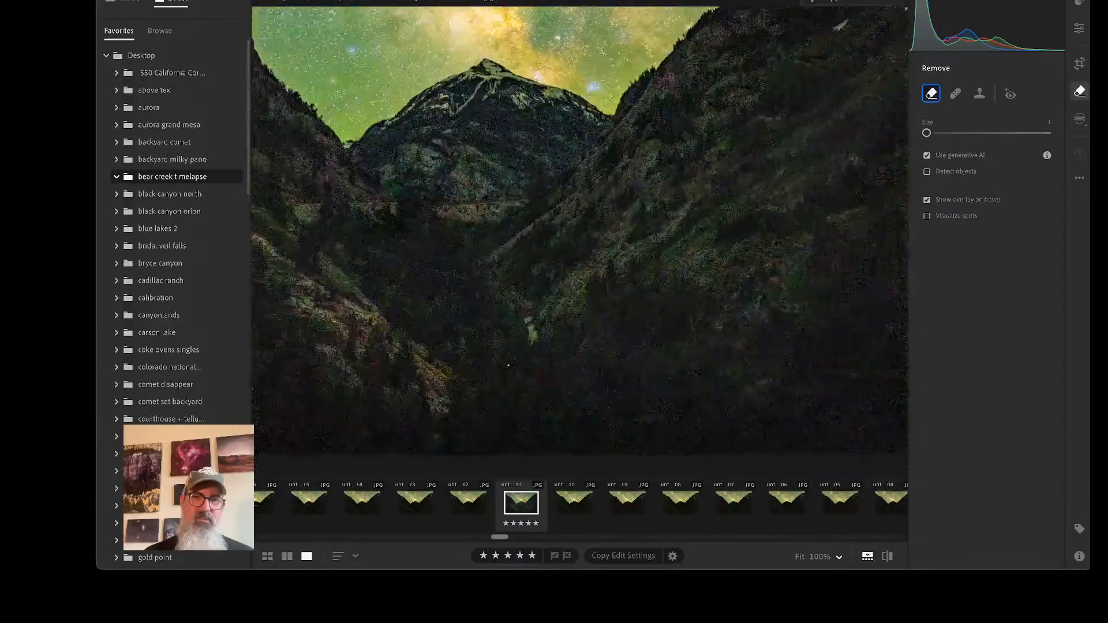
pyautogui.scroll(5, 788, 269)
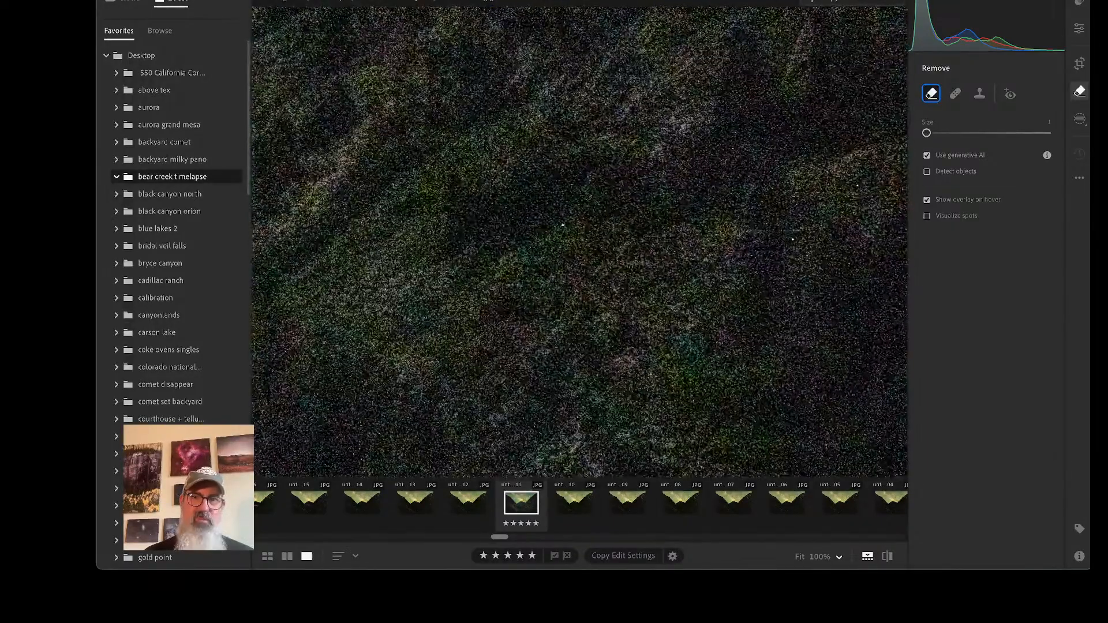
pyautogui.click(956, 94)
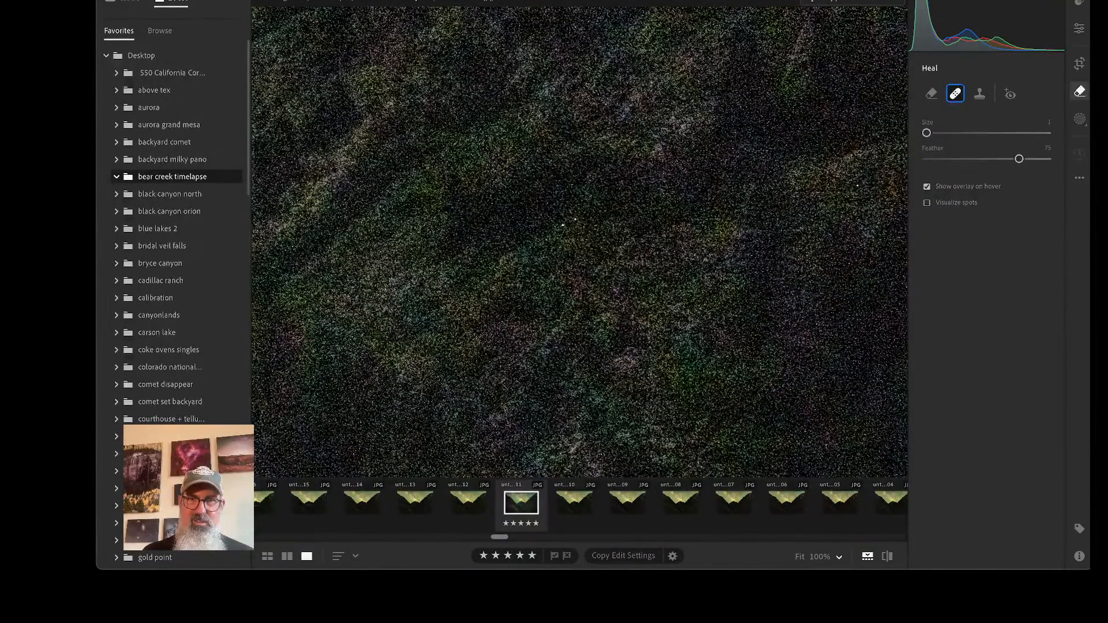
pyautogui.scroll(3, 575, 219)
pyautogui.scroll(-5, 575, 219)
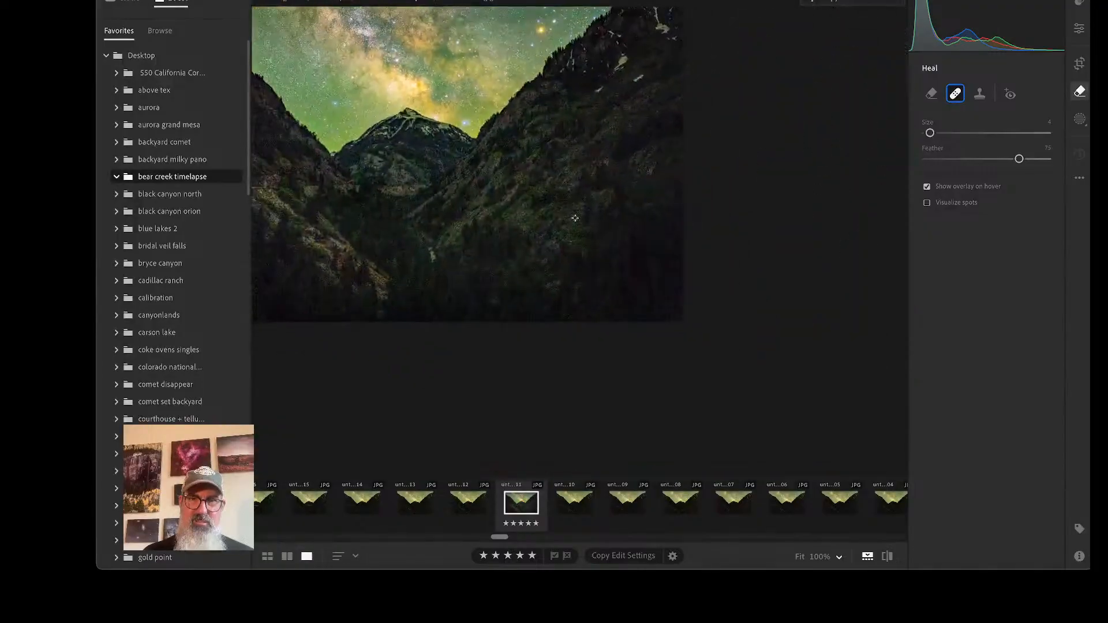
pyautogui.scroll(3, 573, 218)
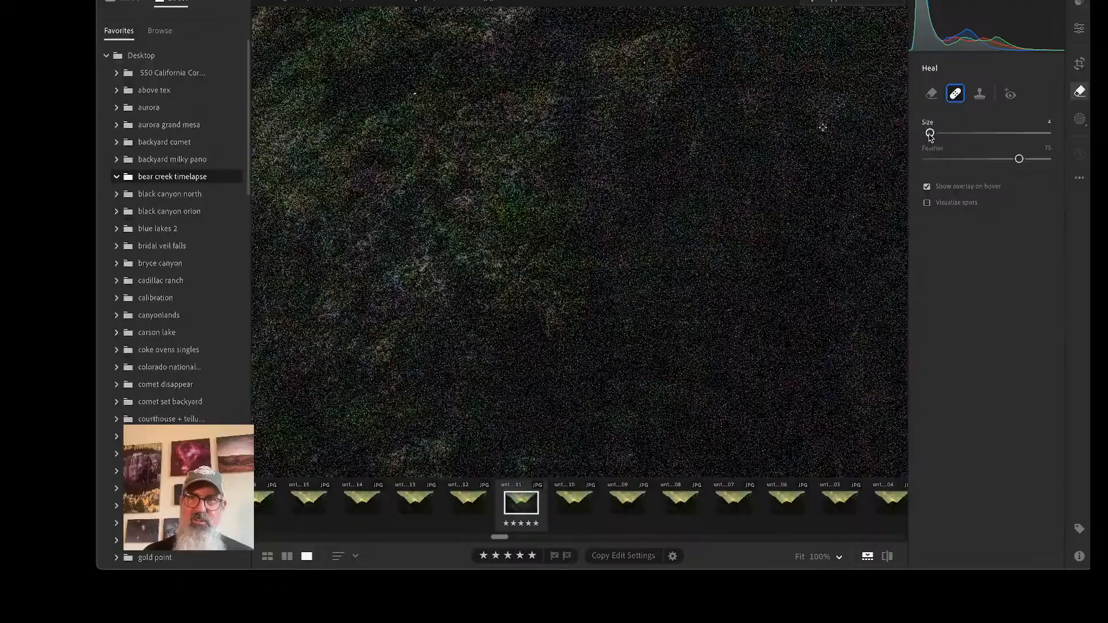
pyautogui.moveTo(931, 133); pyautogui.dragTo(941, 133)
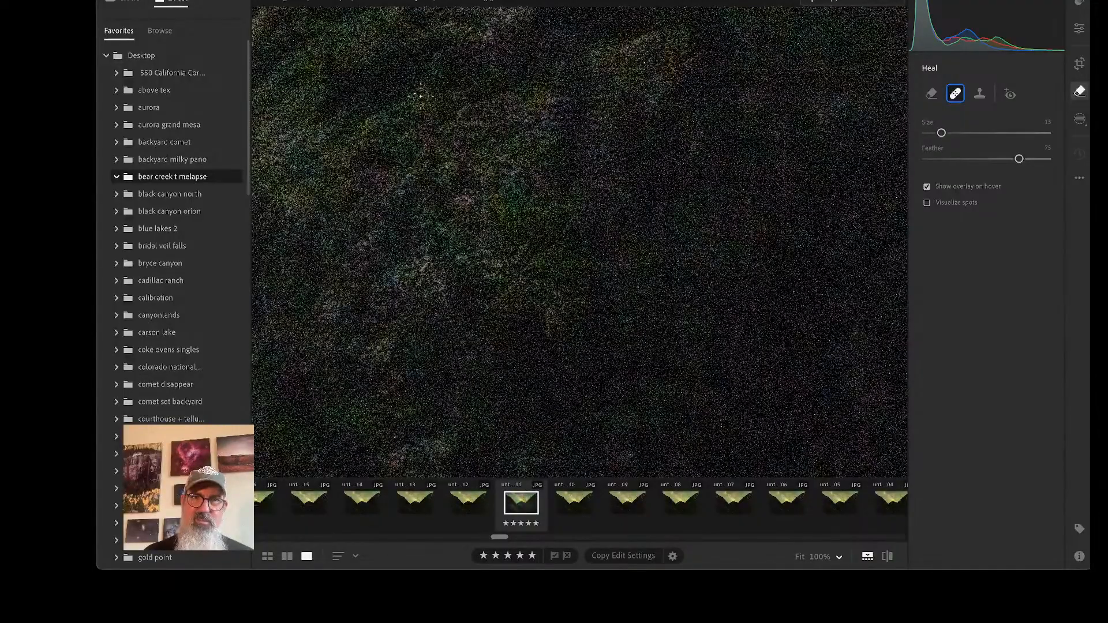
pyautogui.click(414, 92)
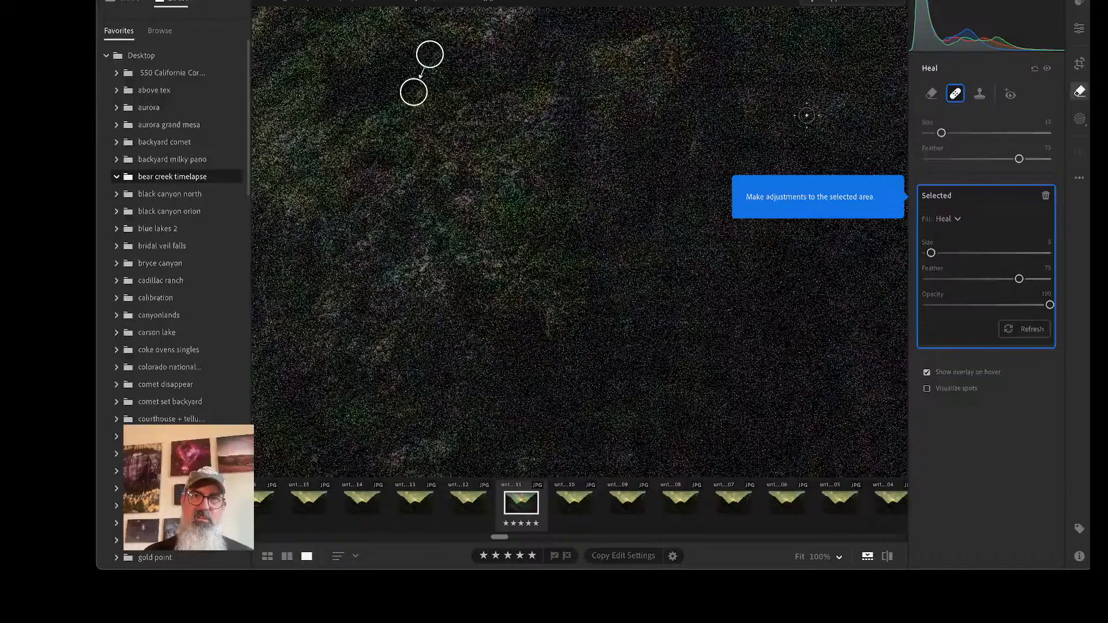
pyautogui.click(1079, 29)
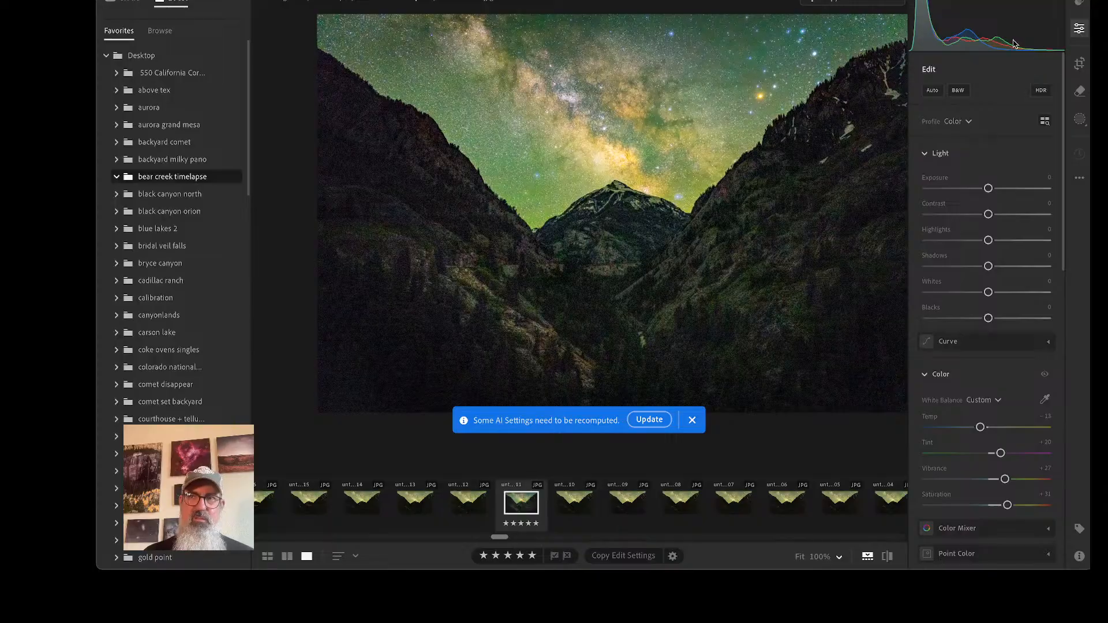
pyautogui.click(1079, 91)
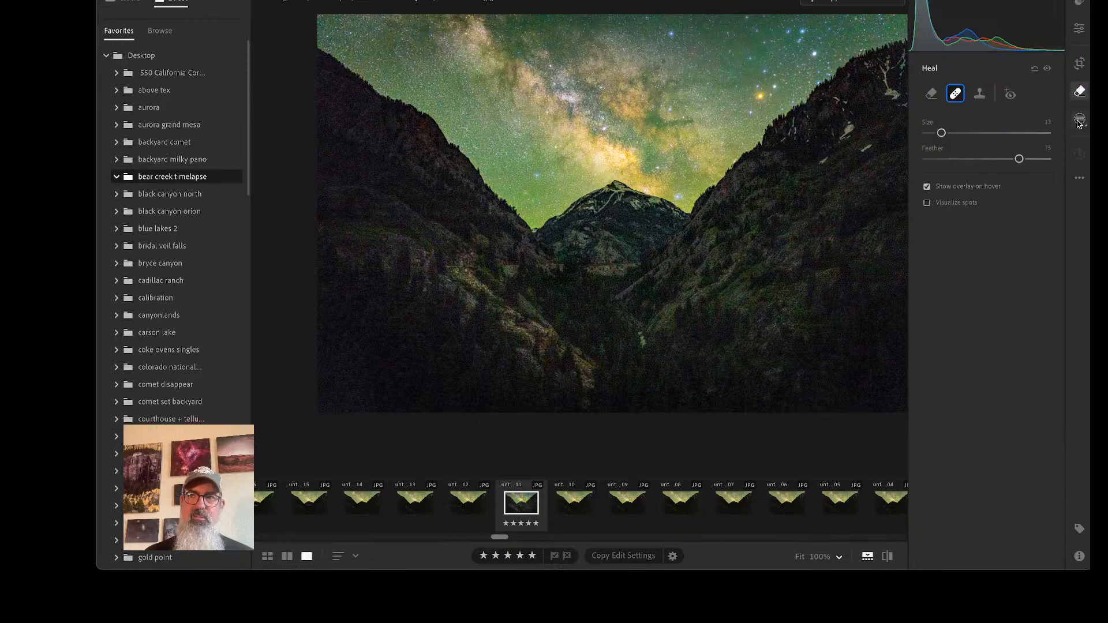
# Save the photo's current edits as a preset named Sample Milky Way in the User Presets group, keeping the default setting selection
pyautogui.click(1078, 6)
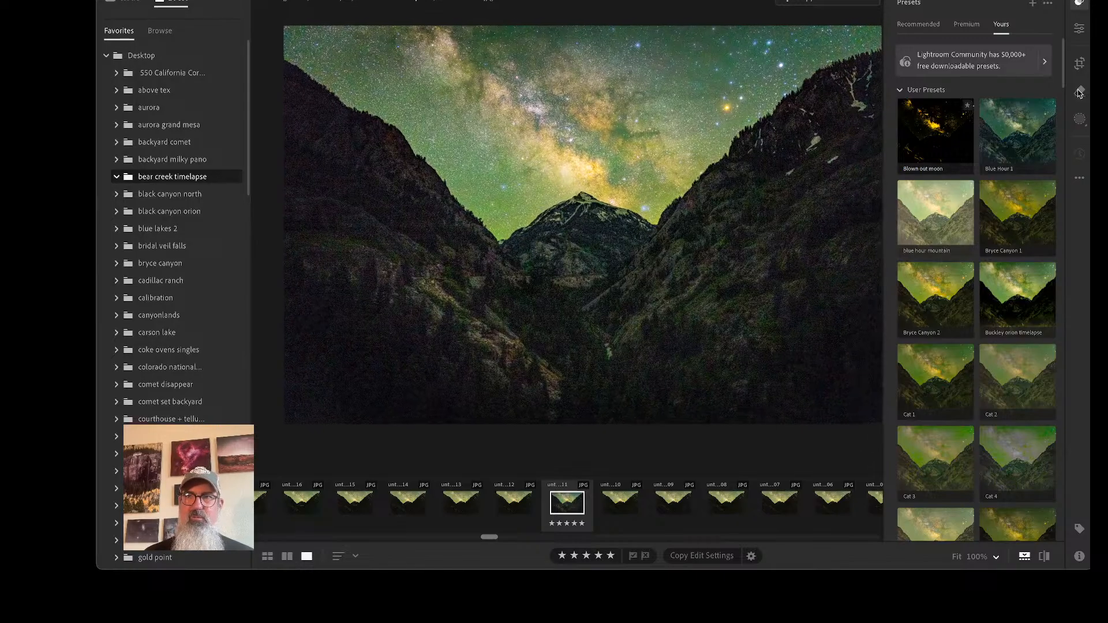
pyautogui.click(1034, 5)
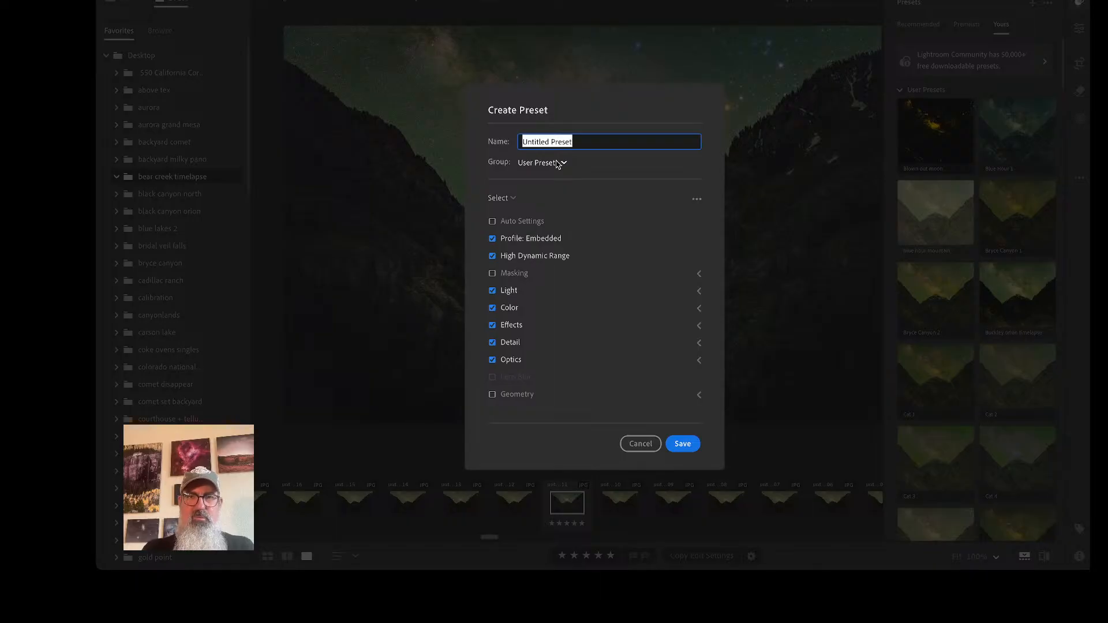
pyautogui.write('Sam')
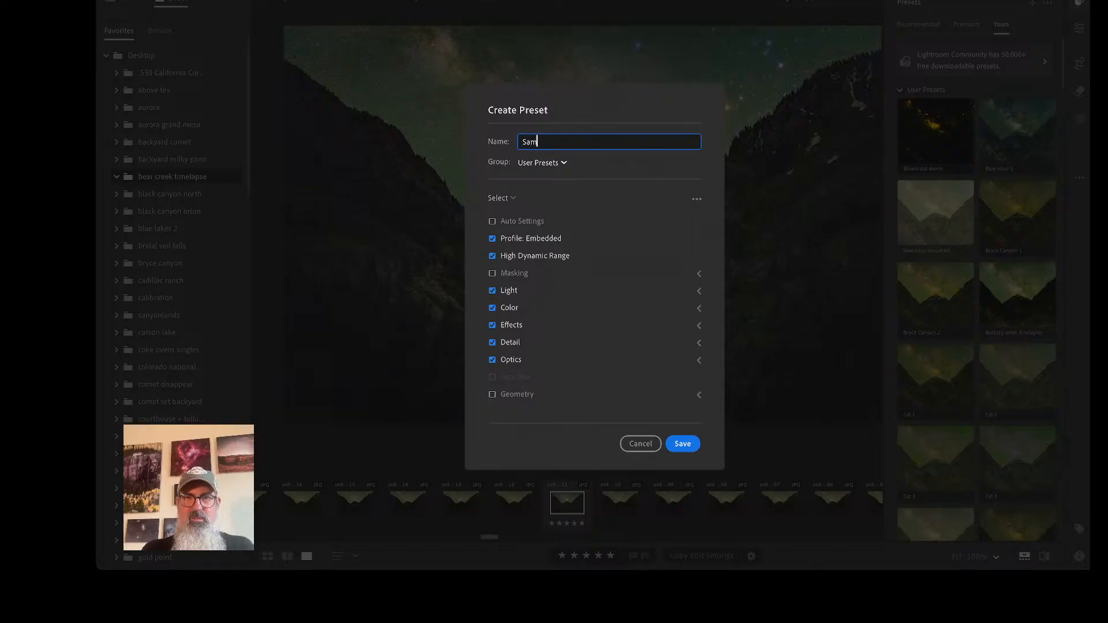
pyautogui.write('ple ')
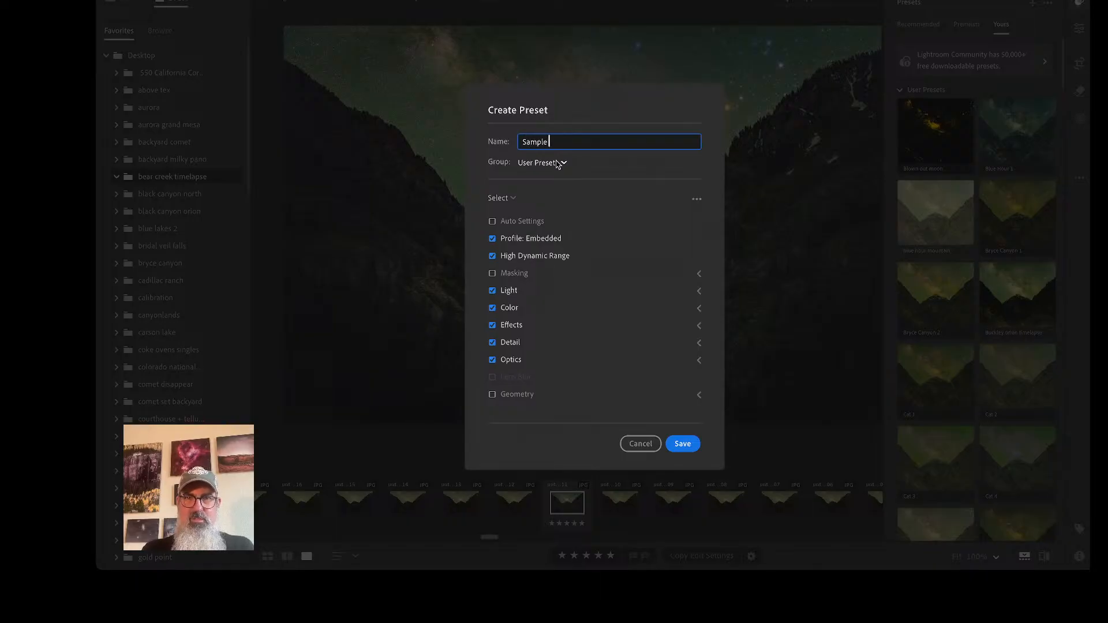
pyautogui.write('Milky Way')
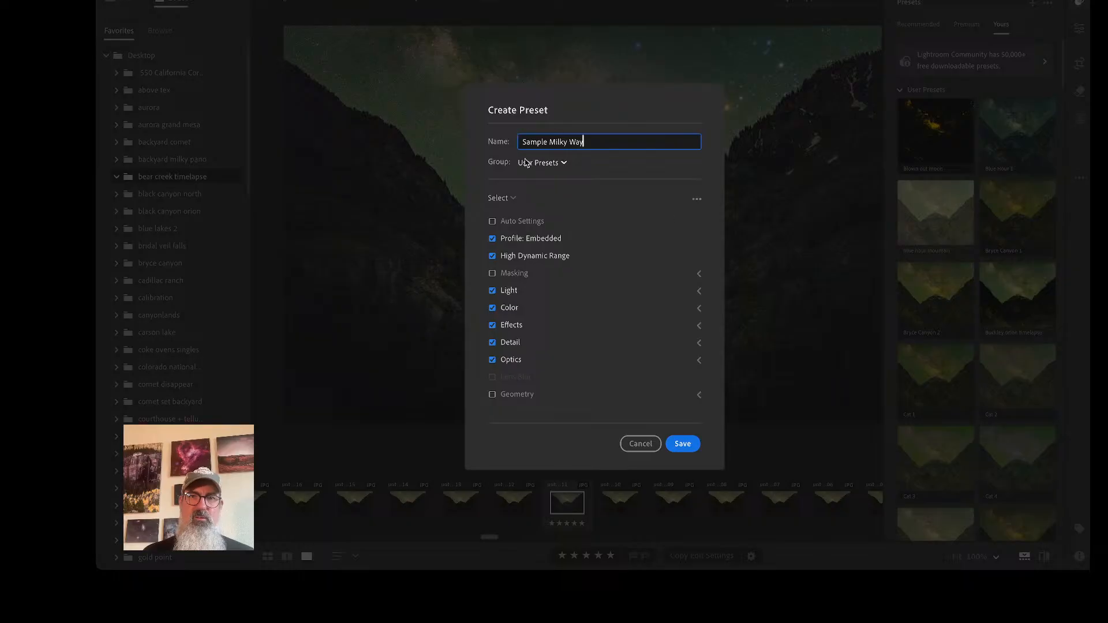
pyautogui.click(559, 167)
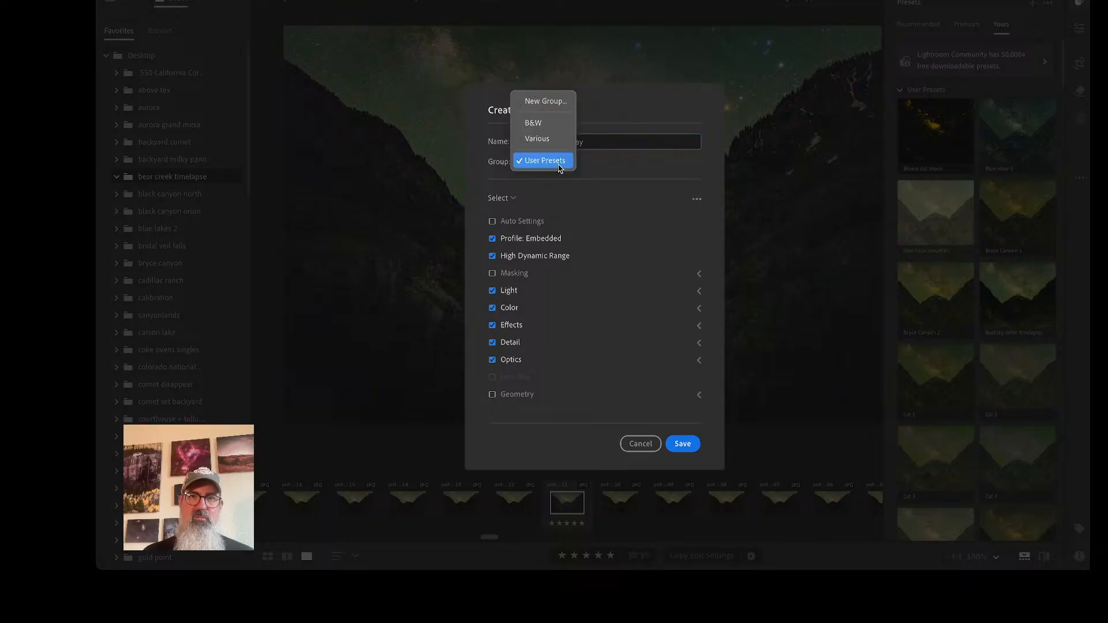
pyautogui.click(559, 167)
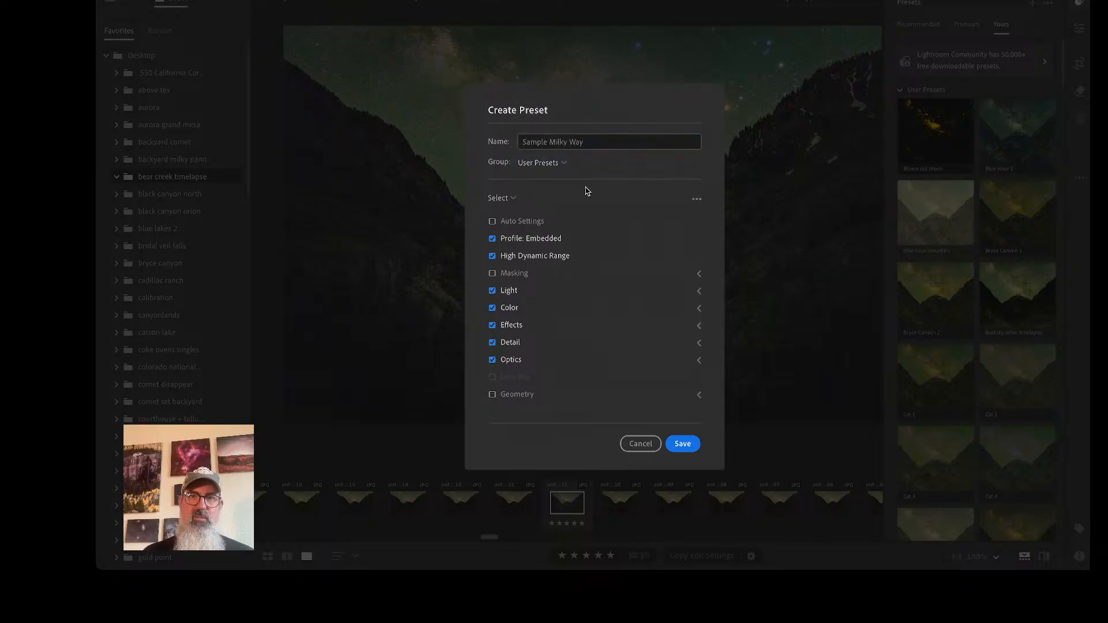
pyautogui.click(685, 448)
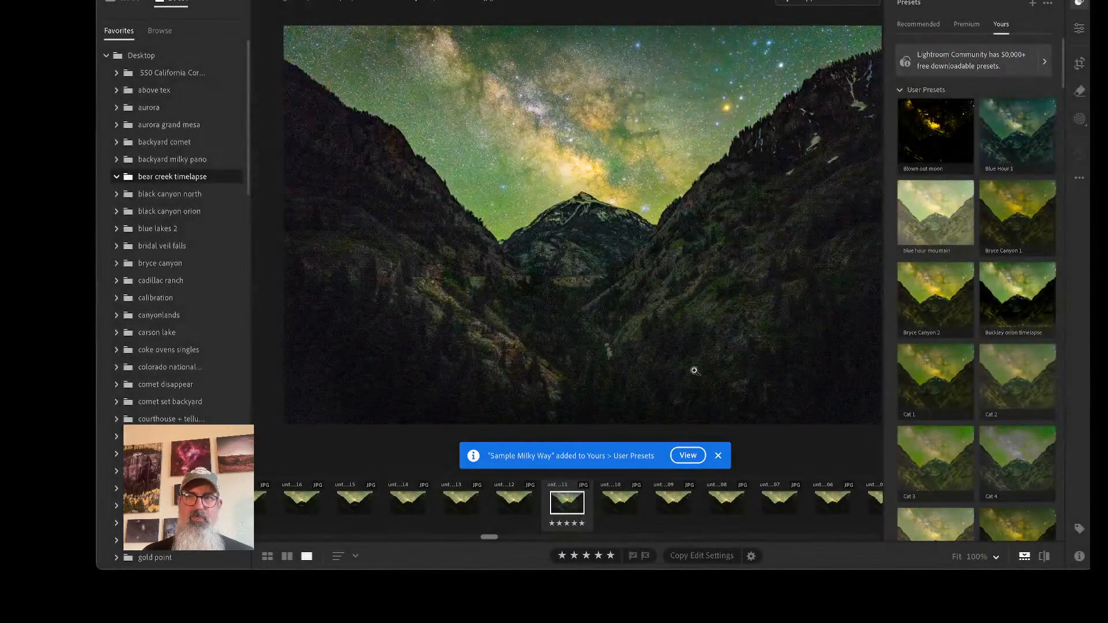
# Open the earlier timelapse frame ending in 58, with the bright orange lights in the valley
pyautogui.hscroll(-1, 501, 529)
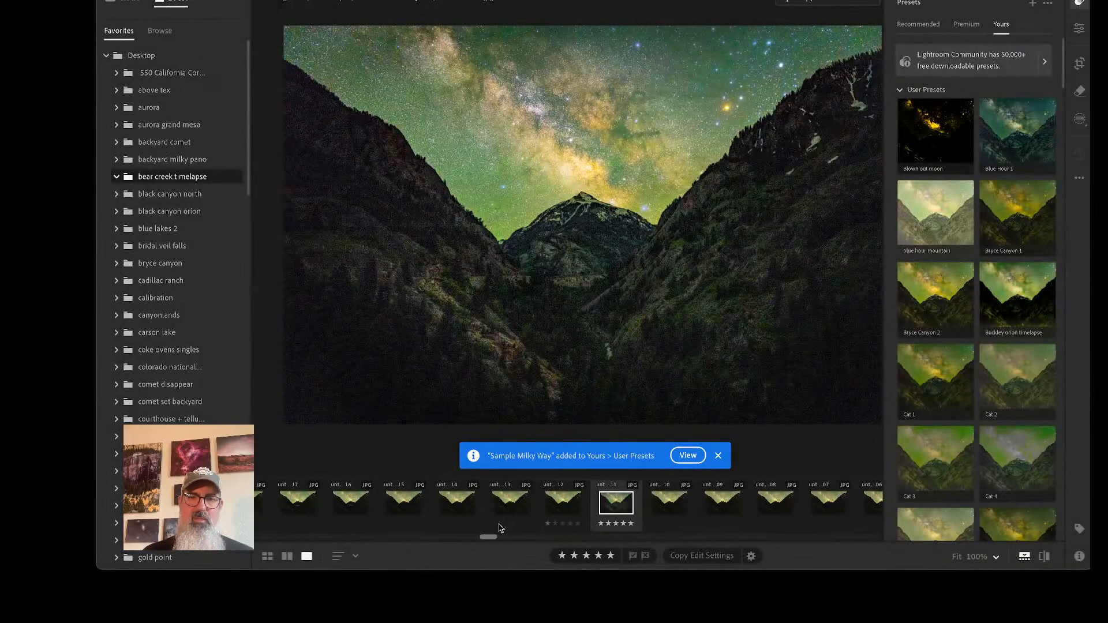
pyautogui.hscroll(-10, 500, 529)
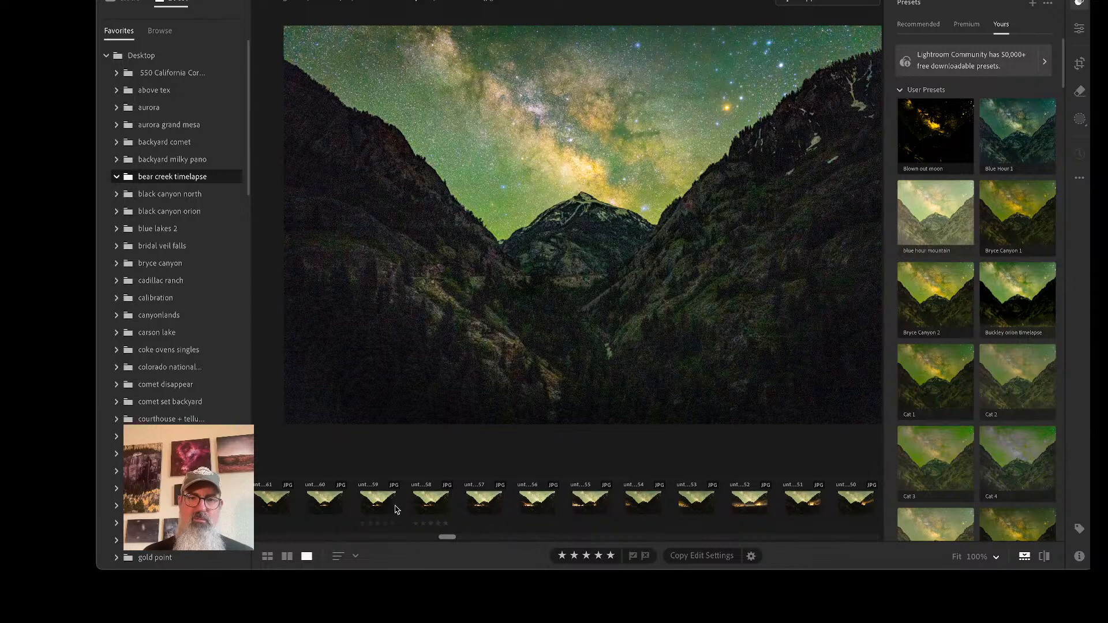
pyautogui.click(431, 502)
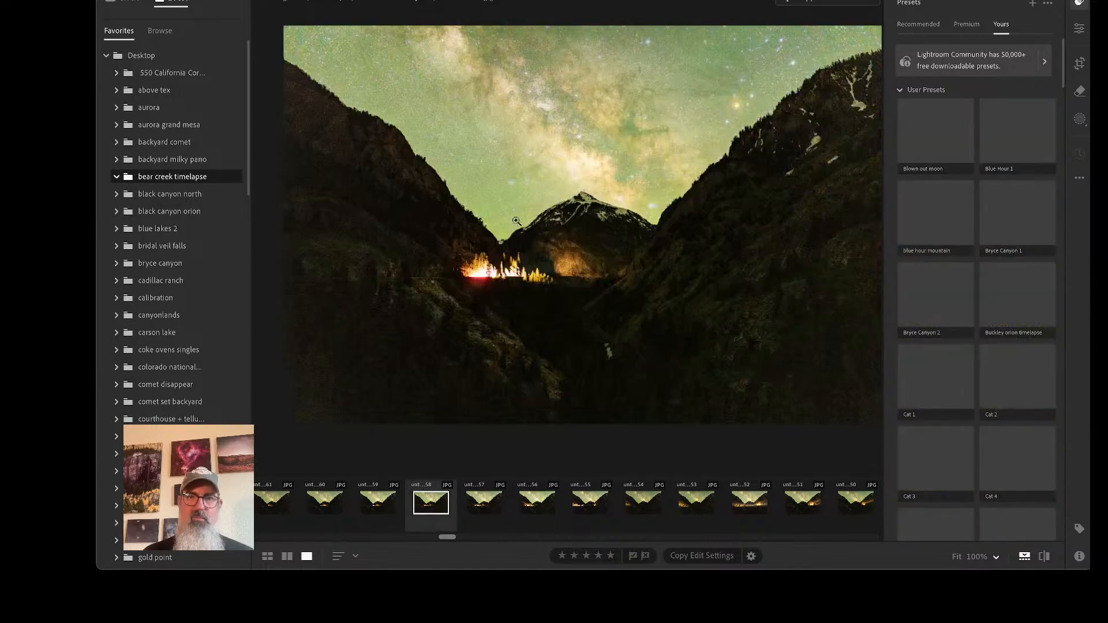
# Find the Sample Milky Way preset among the user presets and apply it to the frame
pyautogui.click(959, 189)
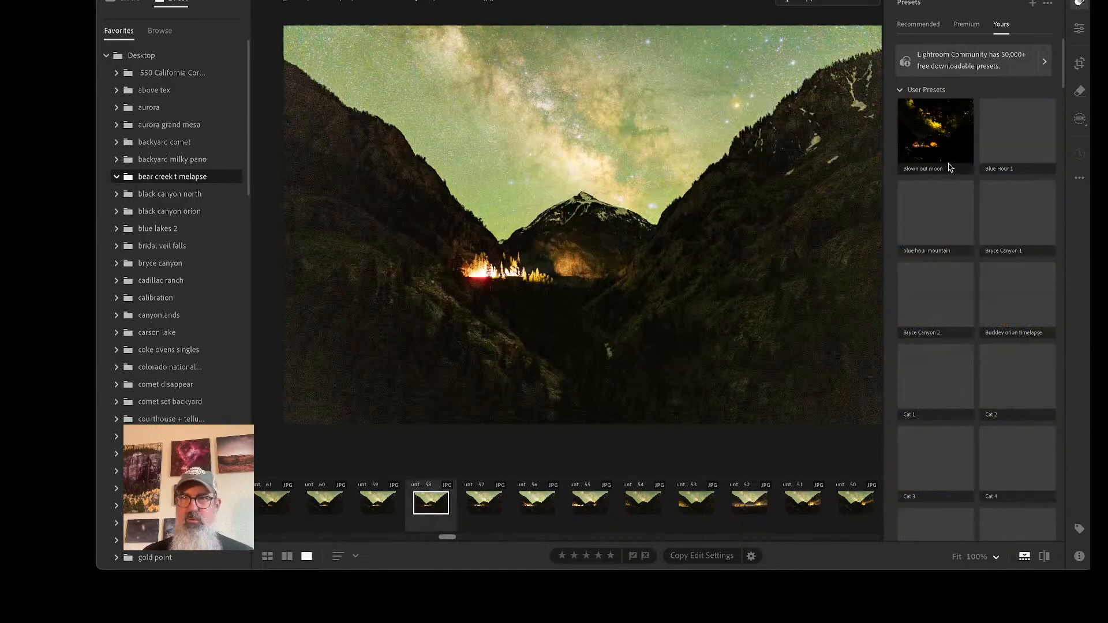
pyautogui.scroll(-7, 949, 167)
pyautogui.scroll(-10, 949, 167)
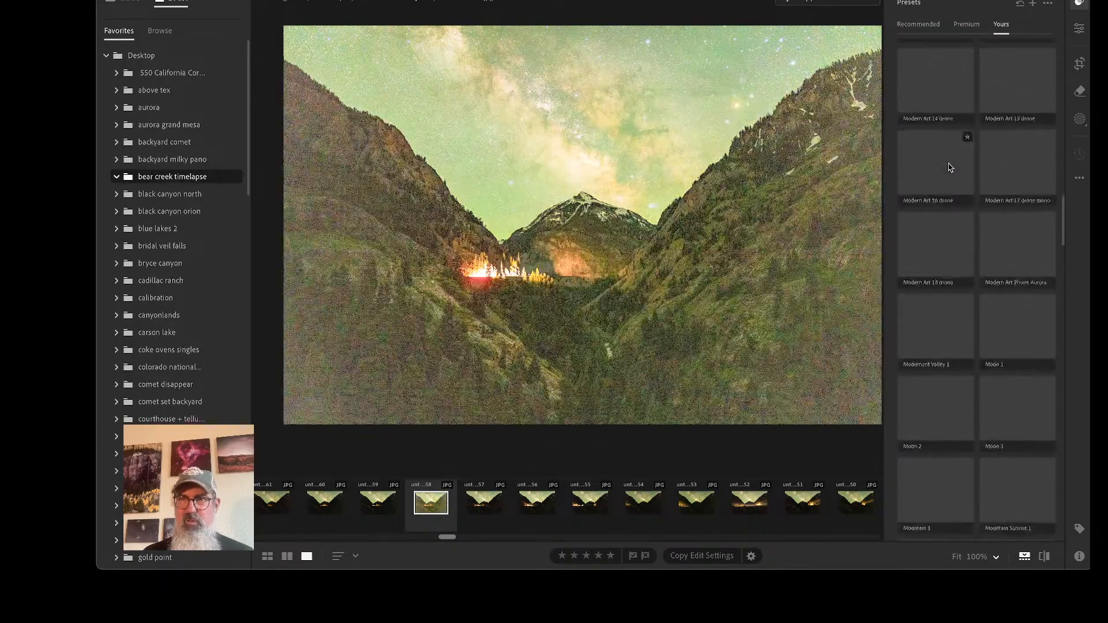
pyautogui.scroll(-5, 950, 168)
pyautogui.click(947, 168)
pyautogui.click(950, 240)
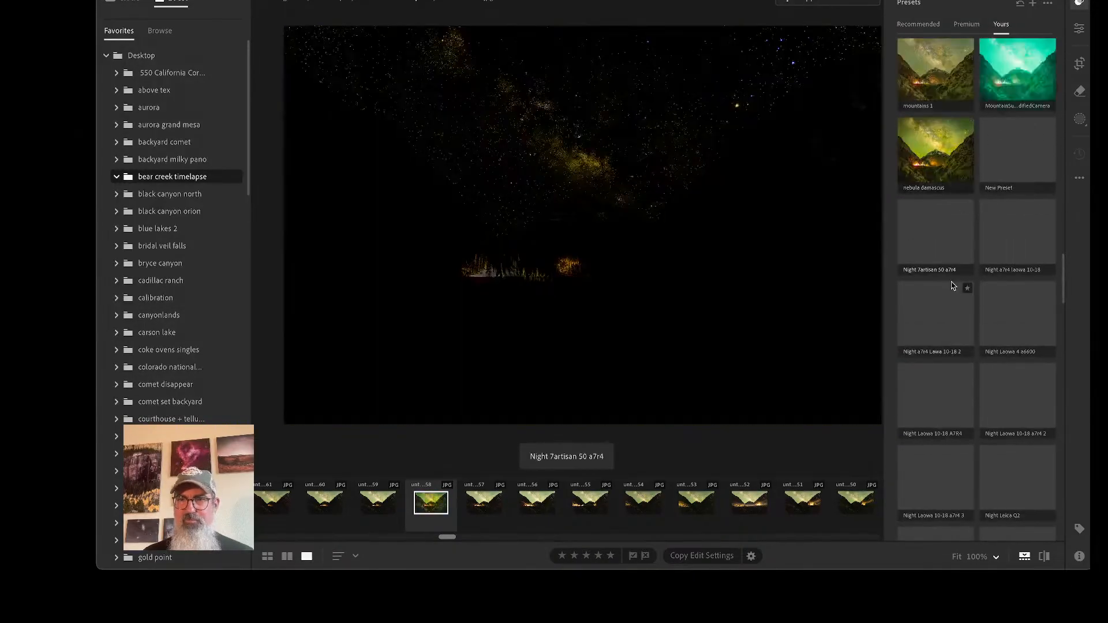
pyautogui.click(952, 288)
pyautogui.scroll(-2, 952, 288)
pyautogui.click(947, 375)
pyautogui.scroll(-1, 947, 404)
pyautogui.scroll(-1, 946, 405)
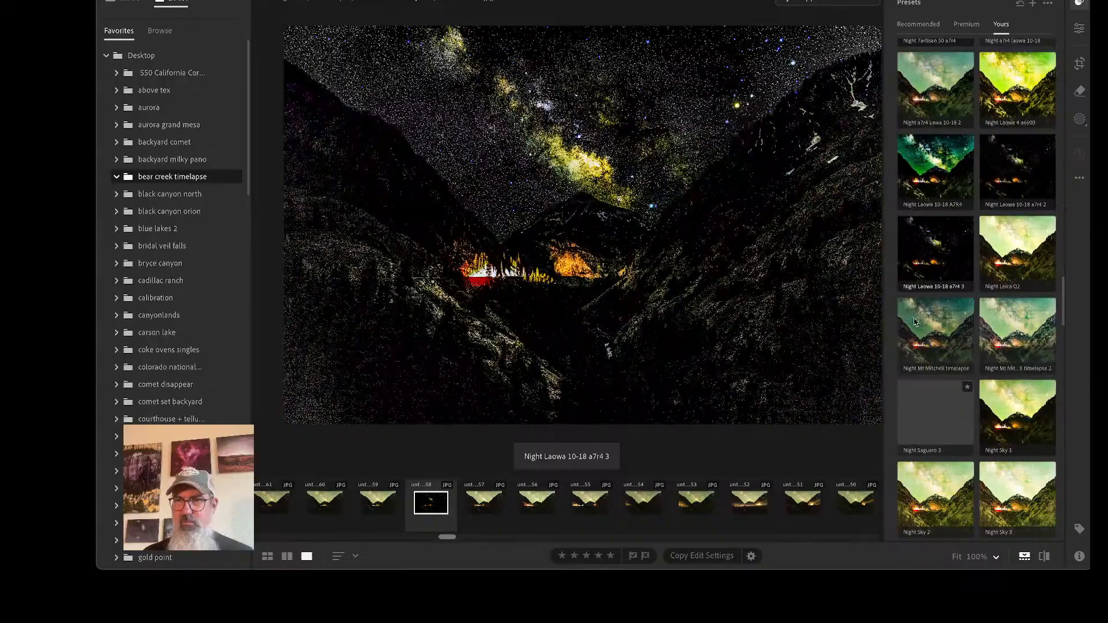
pyautogui.click(954, 346)
pyautogui.scroll(-7, 954, 348)
pyautogui.click(955, 346)
pyautogui.scroll(-7, 956, 335)
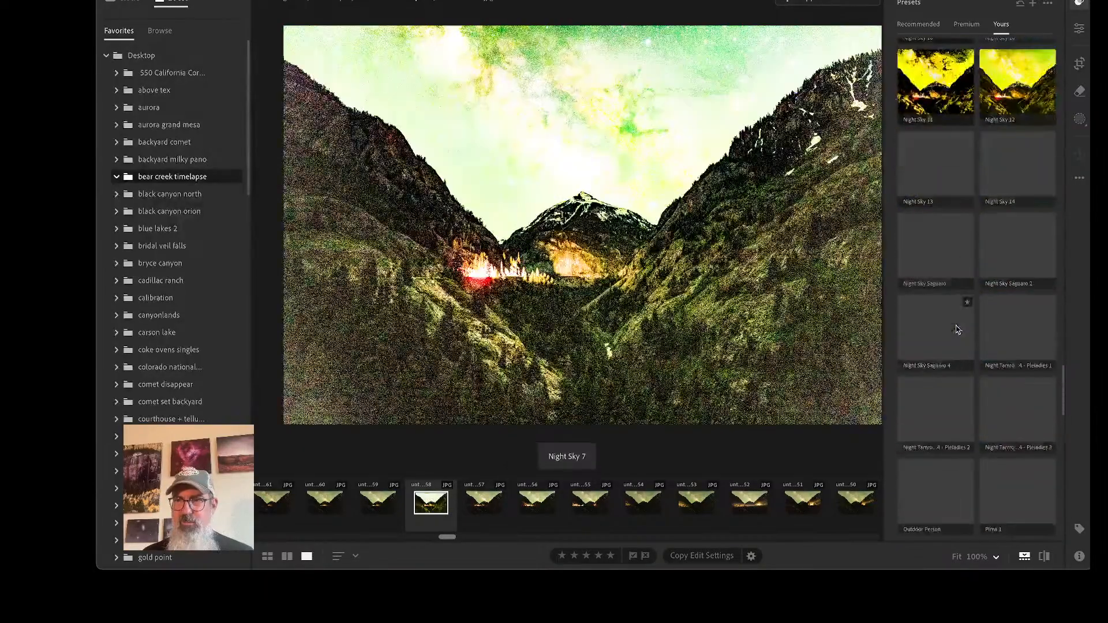
pyautogui.click(956, 330)
pyautogui.scroll(-8, 956, 330)
pyautogui.click(954, 306)
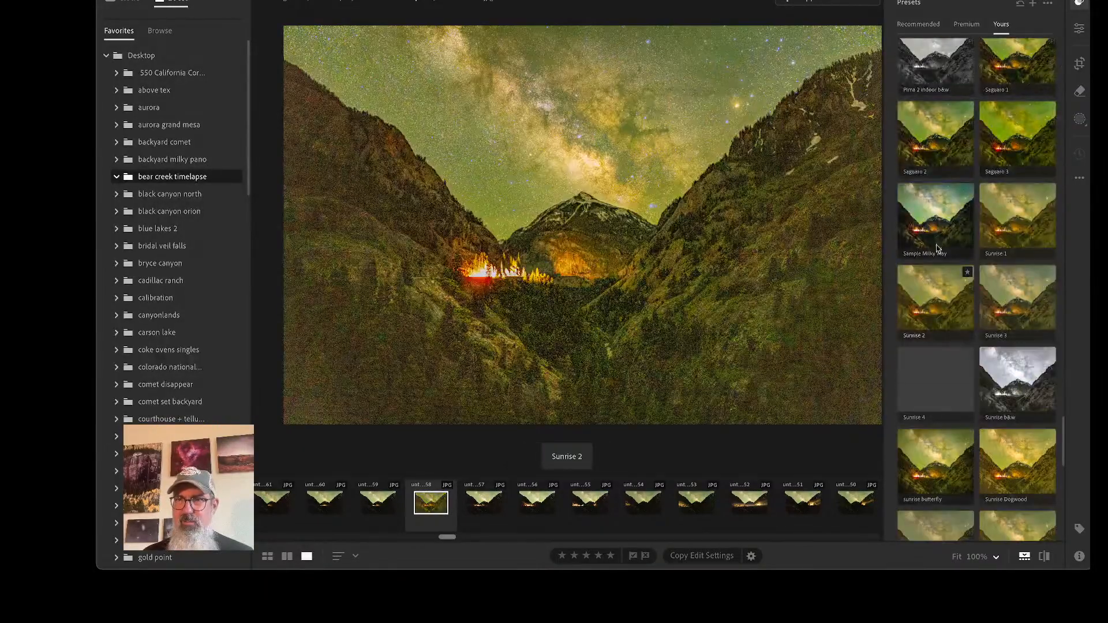
pyautogui.click(935, 247)
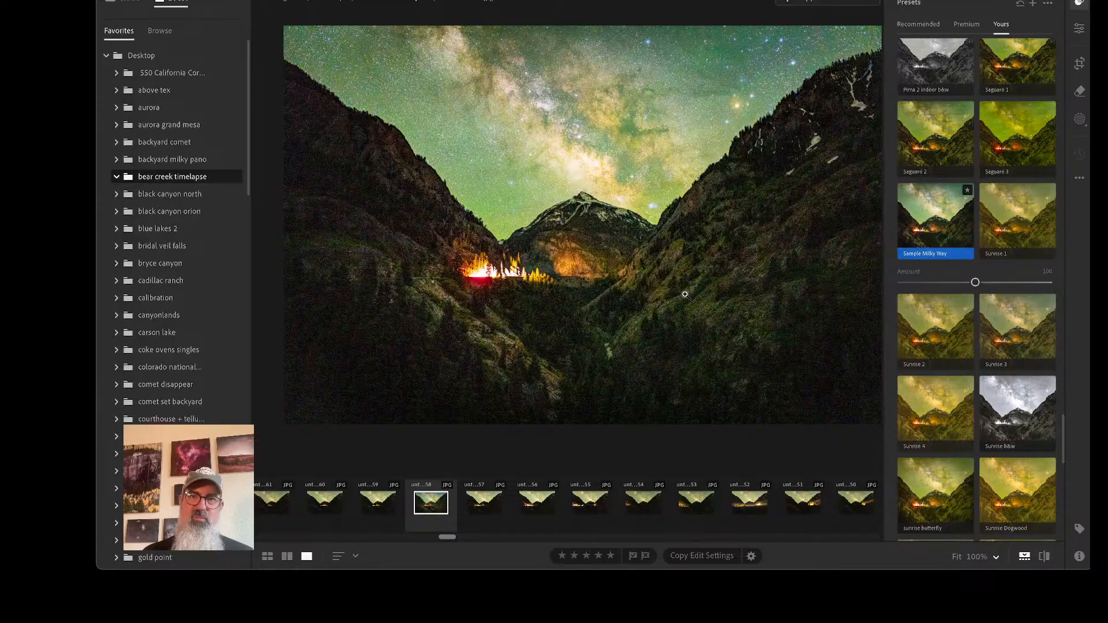
# Compare the frame with and without the preset, and check it zoomed out and fitted to the view
pyautogui.press('\\')
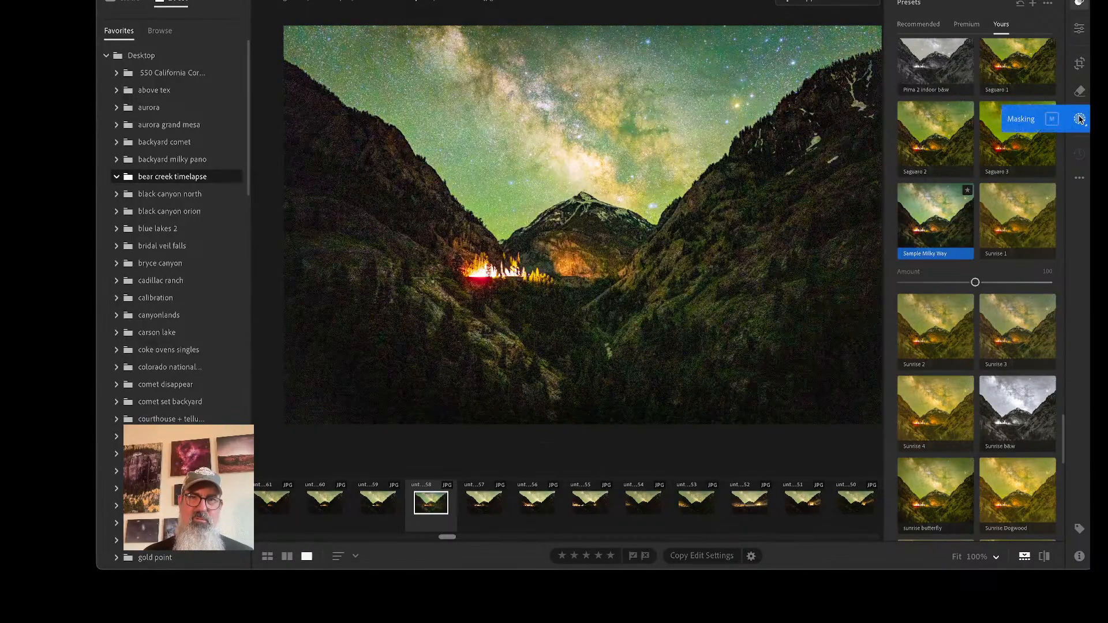
pyautogui.scroll(-5, 760, 108)
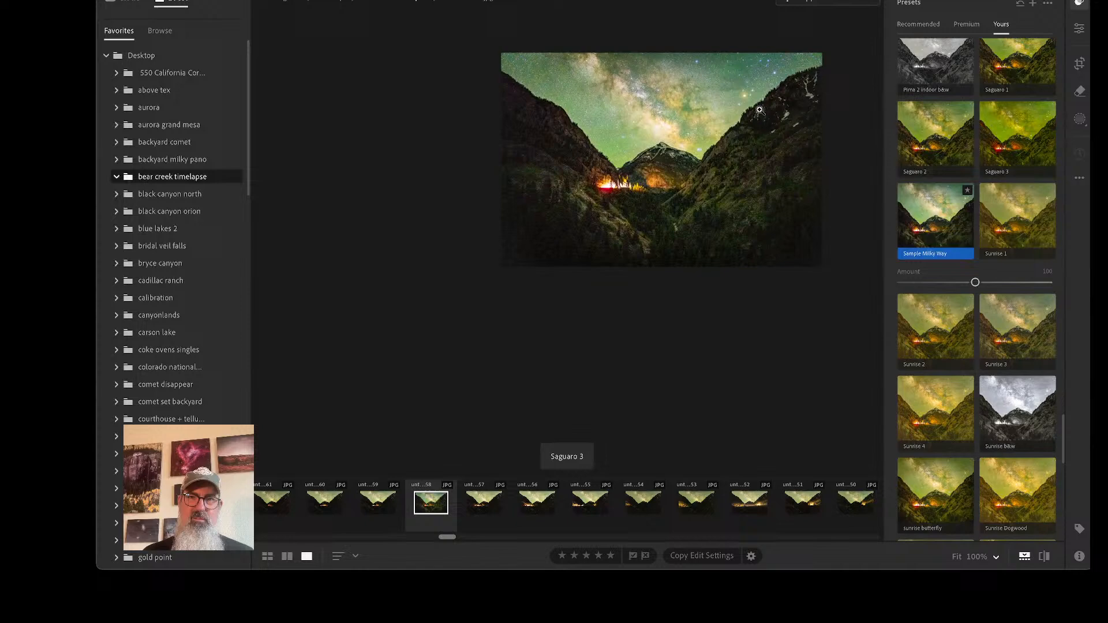
pyautogui.click(627, 152)
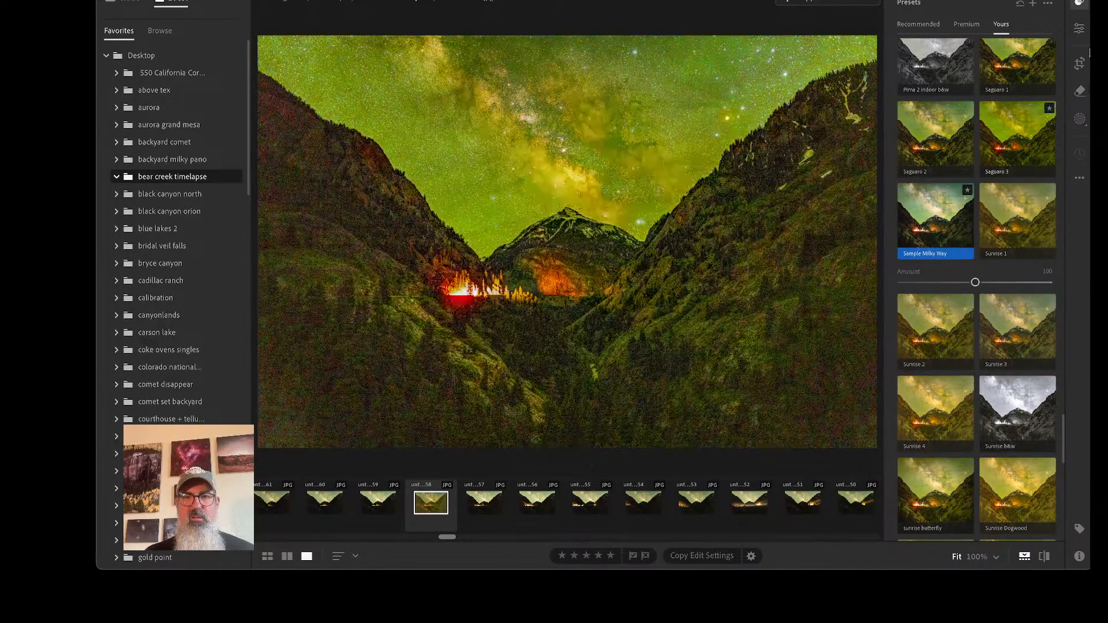
# Preview other user presets on the frame, from the Saguaro ones back up to the Night Sky ones, without applying any
pyautogui.scroll(5, 963, 165)
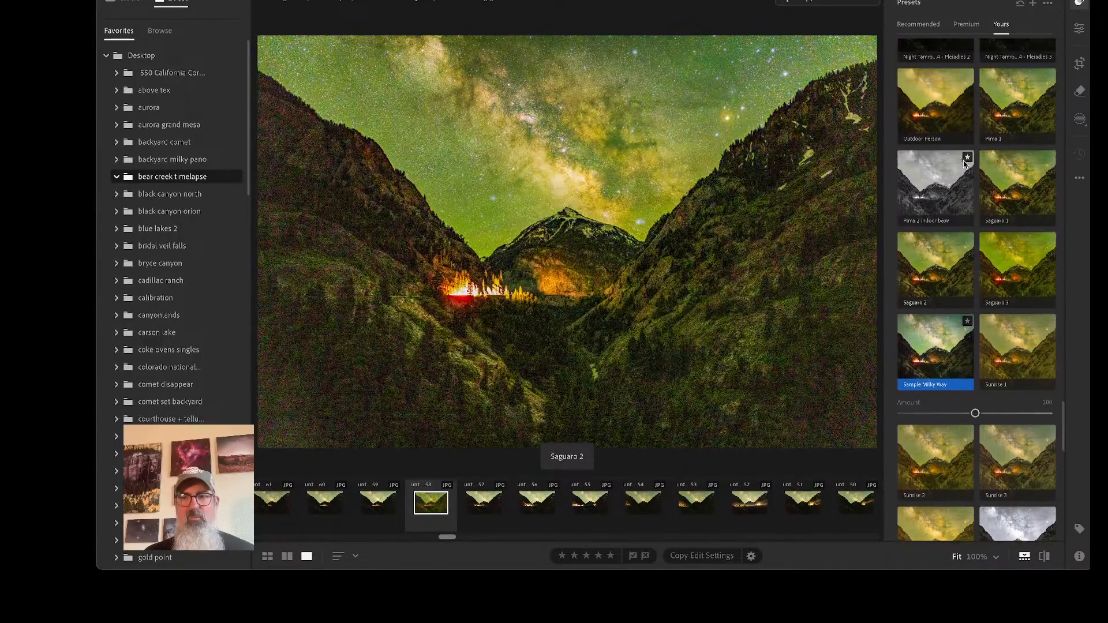
pyautogui.scroll(2, 964, 165)
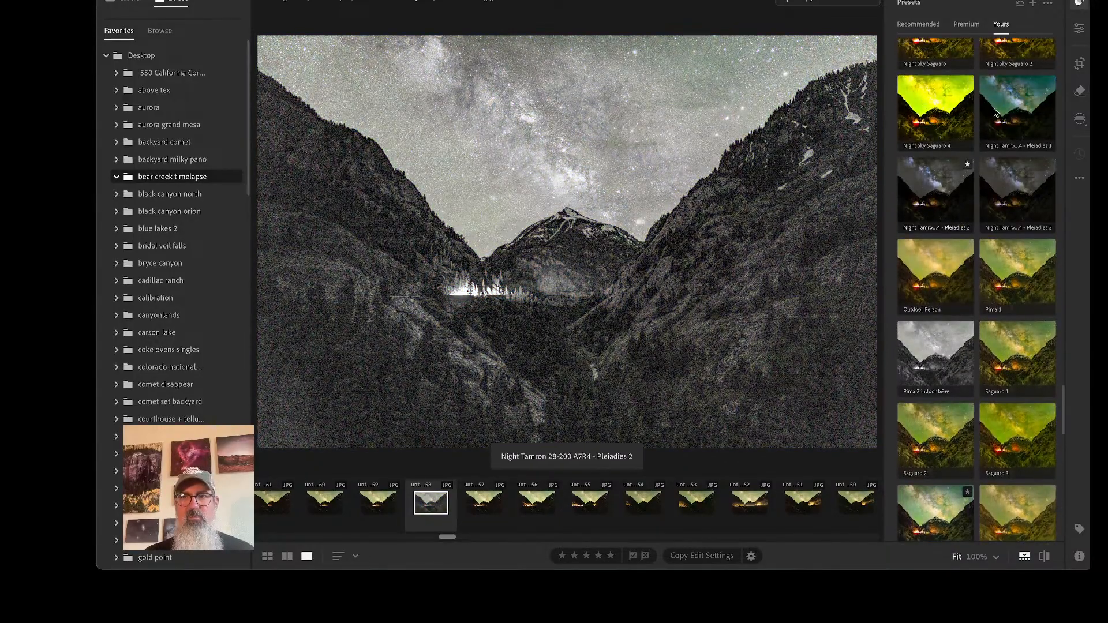
pyautogui.scroll(3, 944, 242)
pyautogui.scroll(6, 944, 241)
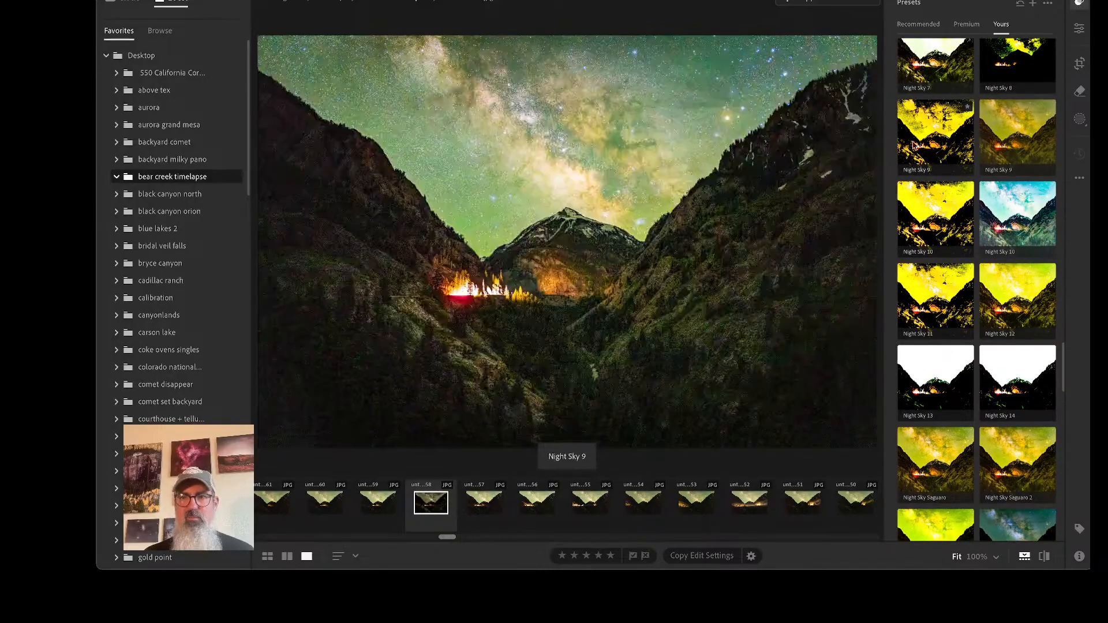
# Find the Night Sky 1 preset among the user presets and apply it to the frame
pyautogui.click(929, 143)
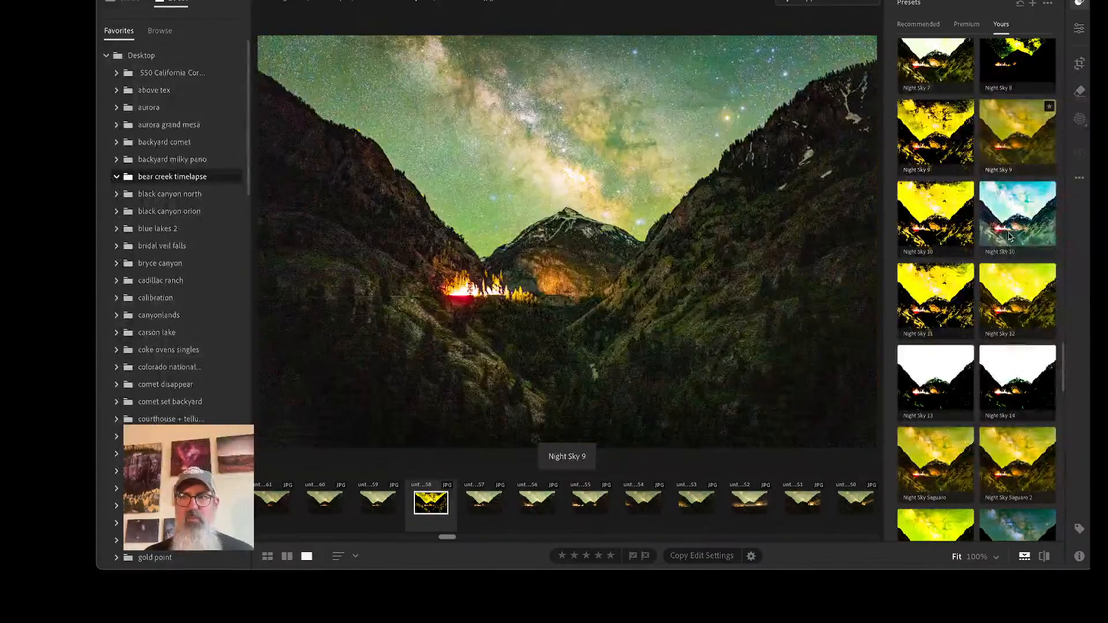
pyautogui.scroll(10, 1011, 228)
pyautogui.scroll(2, 1011, 228)
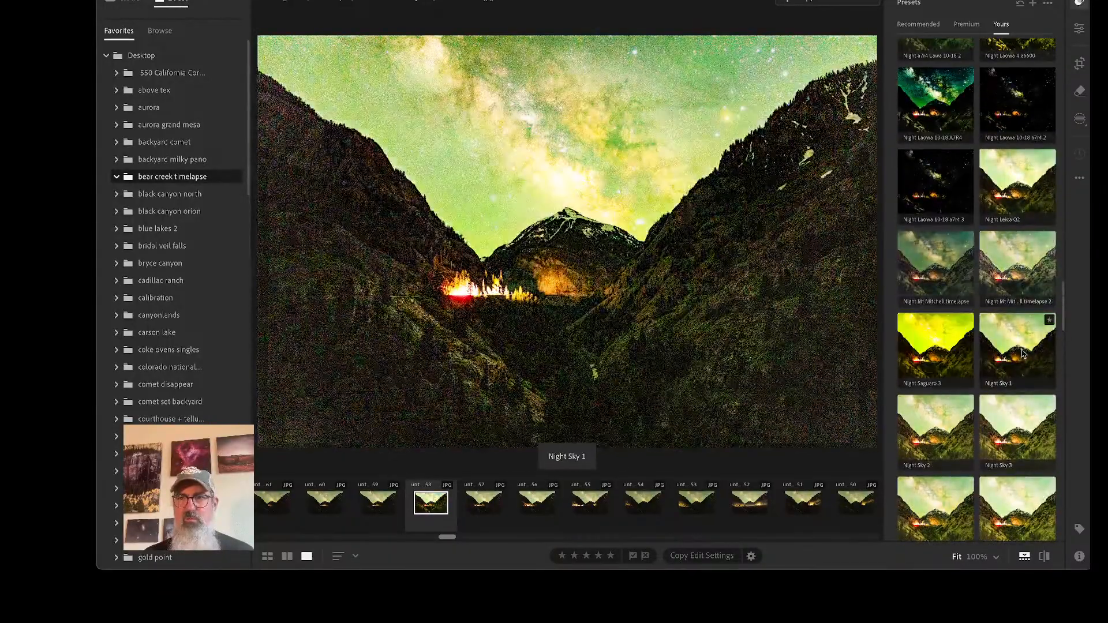
pyautogui.click(1014, 358)
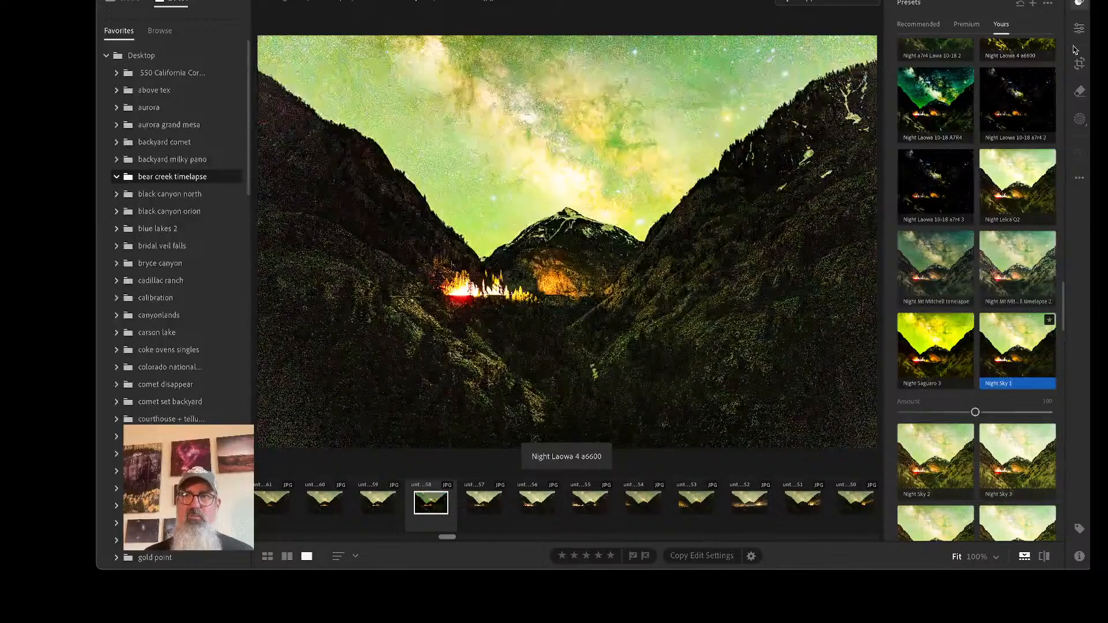
# Tone down the preset's light adjustments: Exposure just above 0, Contrast +19, Highlights -45 and Shadows 0
pyautogui.click(1076, 33)
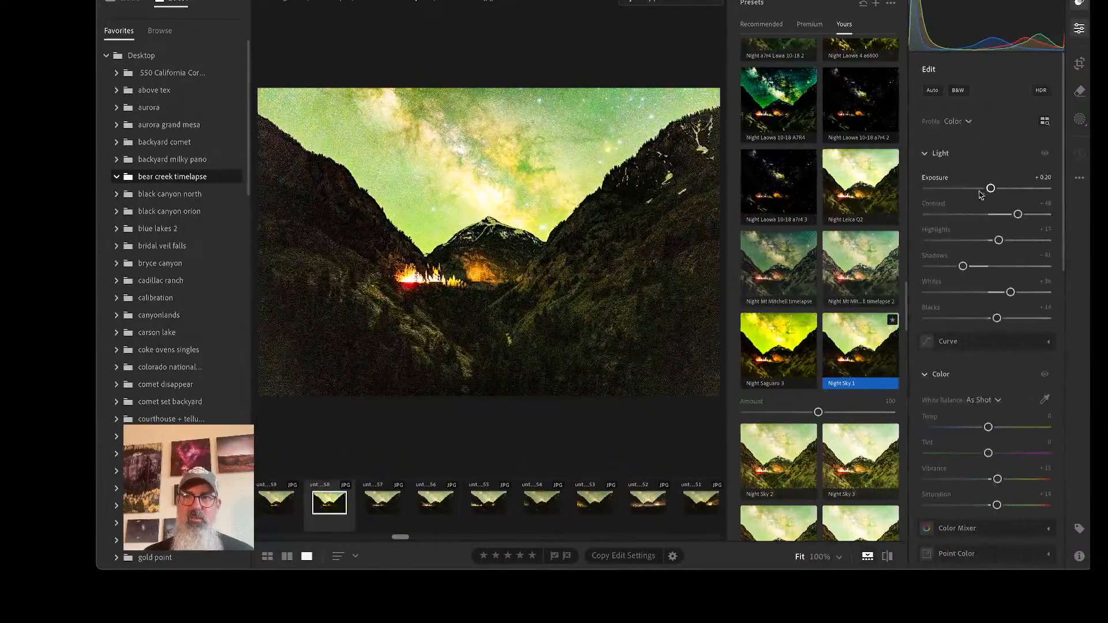
pyautogui.doubleClick(991, 189)
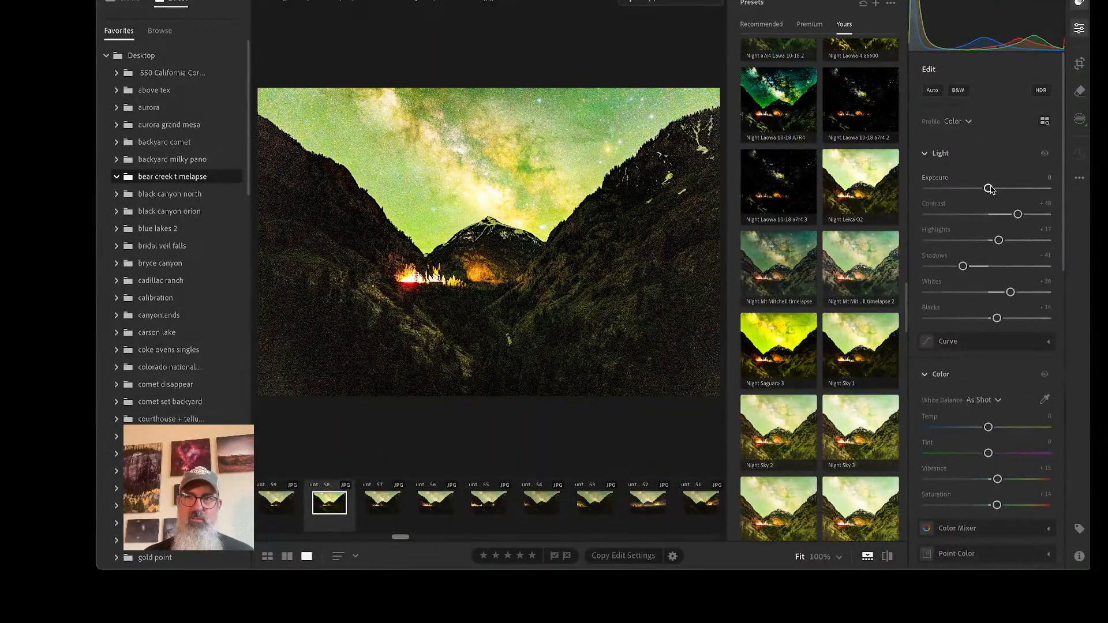
pyautogui.click(989, 189)
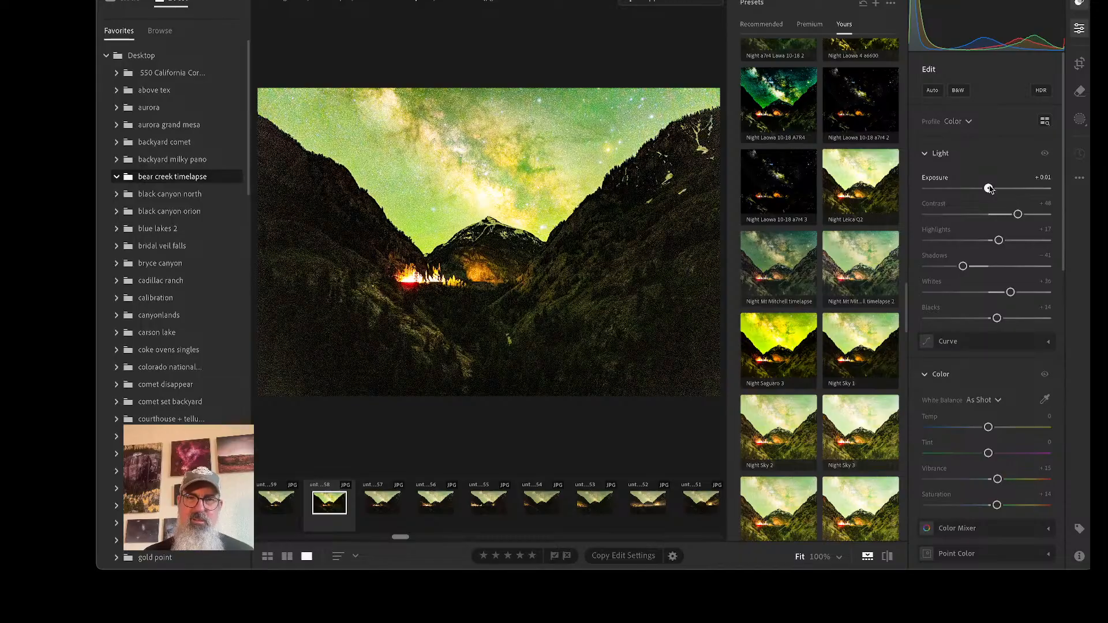
pyautogui.moveTo(989, 188); pyautogui.dragTo(990, 188)
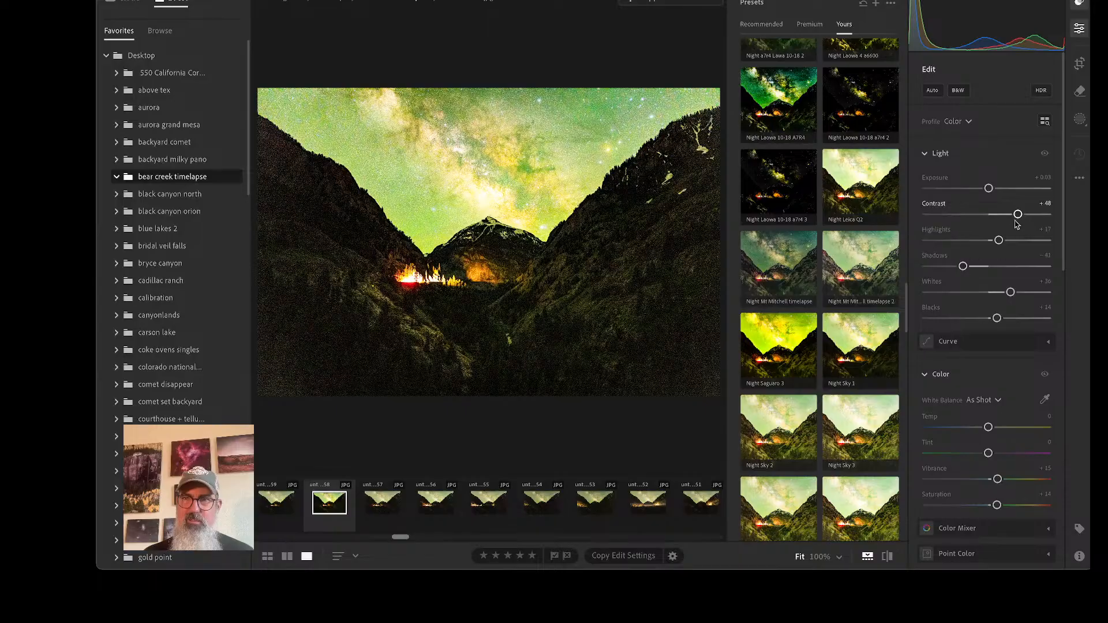
pyautogui.moveTo(998, 240); pyautogui.dragTo(961, 240)
pyautogui.moveTo(1018, 214); pyautogui.dragTo(1000, 215)
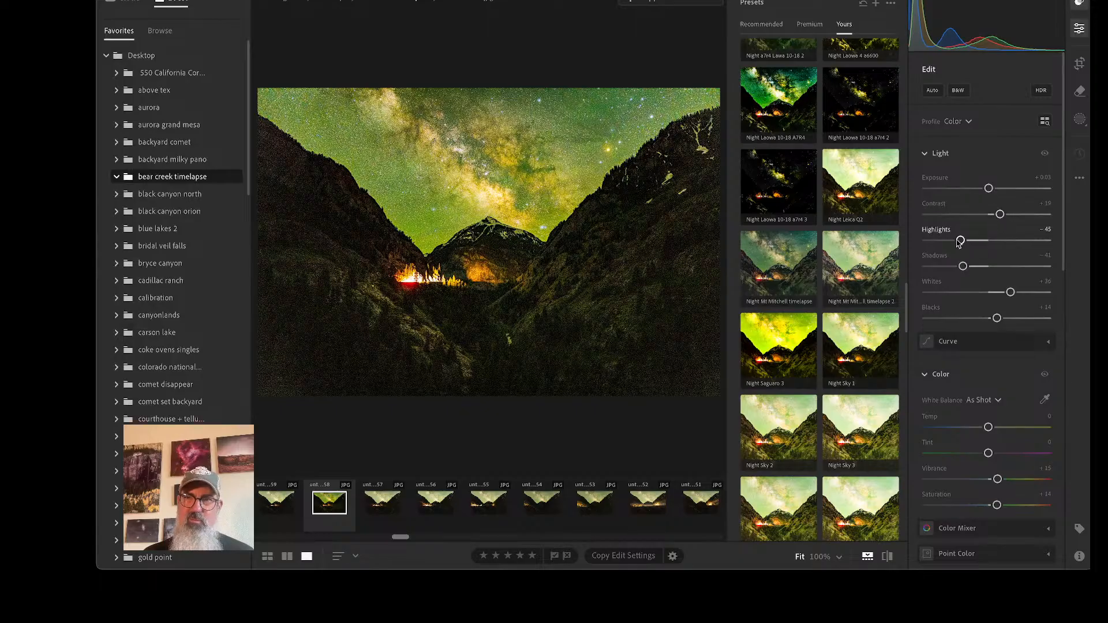
pyautogui.doubleClick(963, 267)
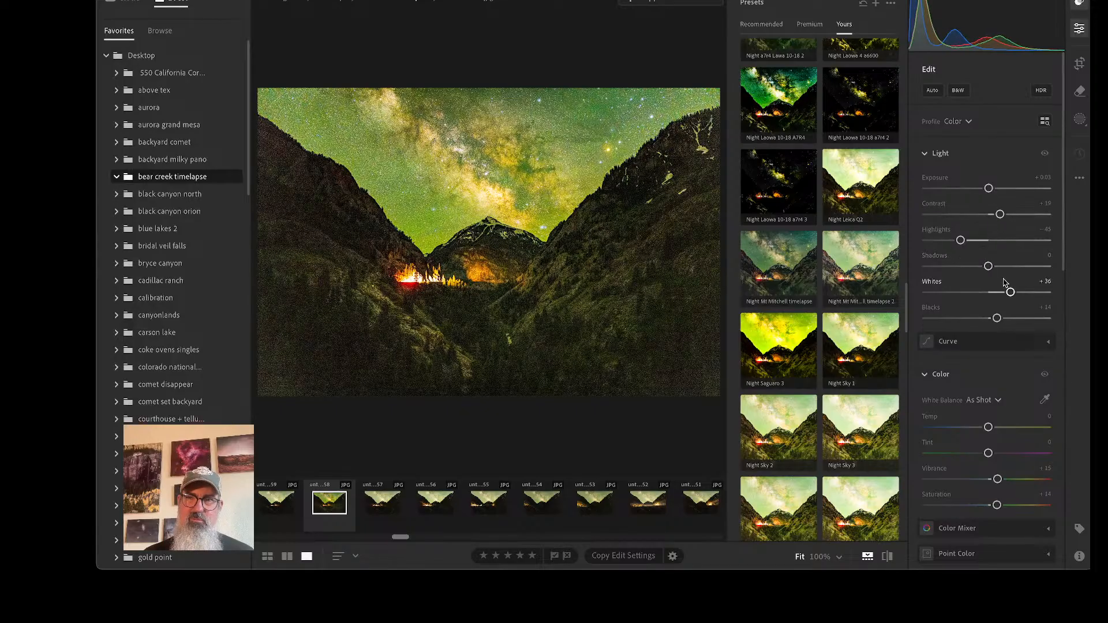
# Zoom in on the Milky Way above the central peak to inspect the detail and noise, and return to the full frame
pyautogui.click(857, 188)
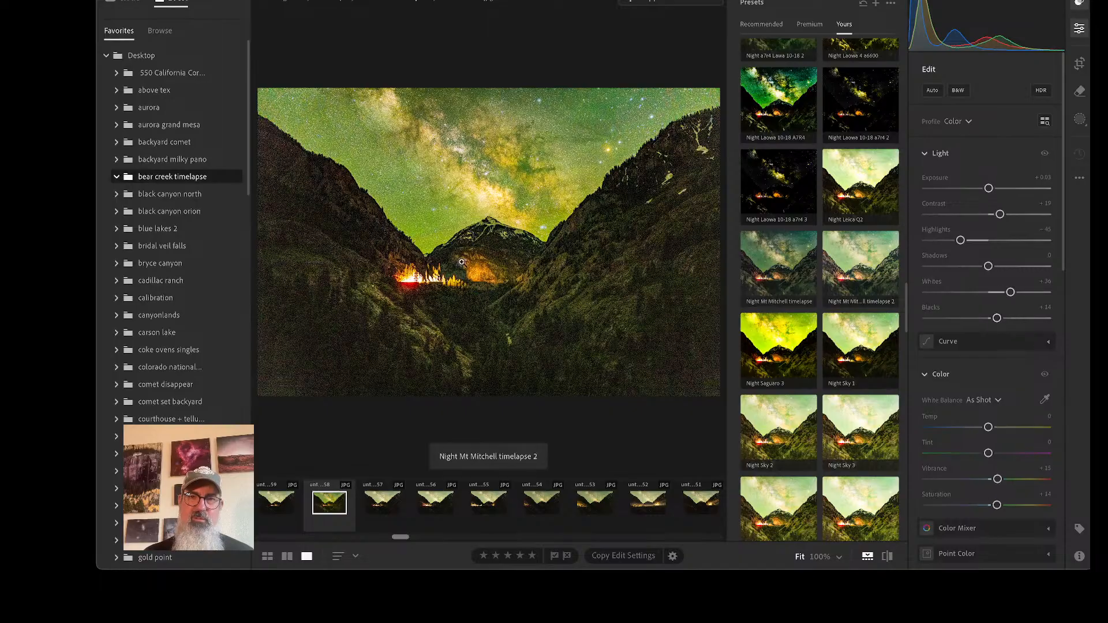
pyautogui.click(478, 177)
pyautogui.click(478, 177)
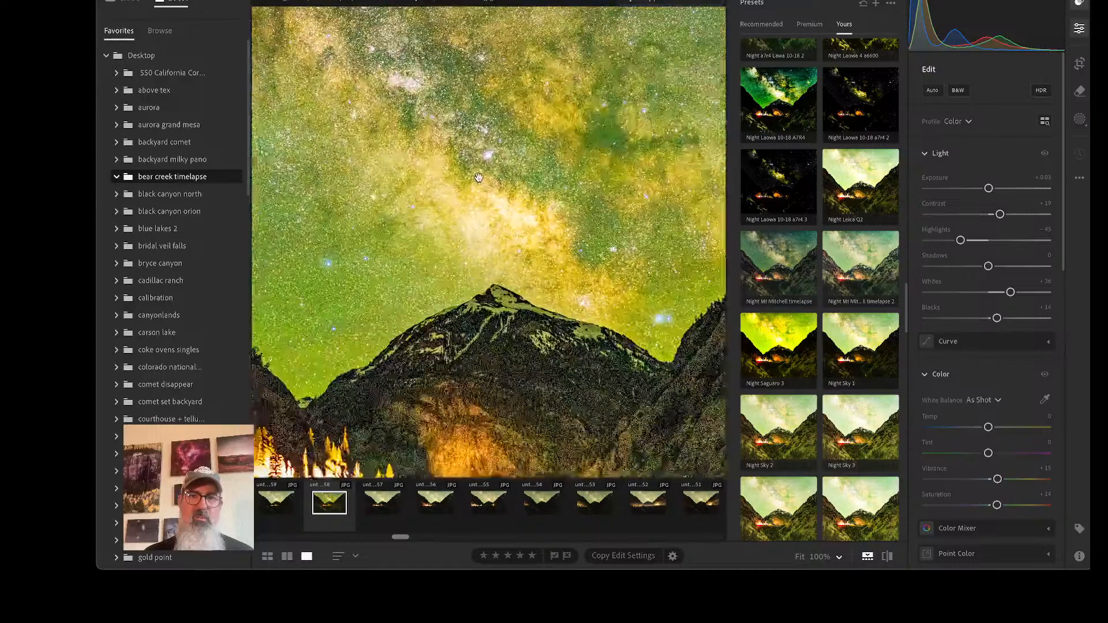
pyautogui.click(454, 240)
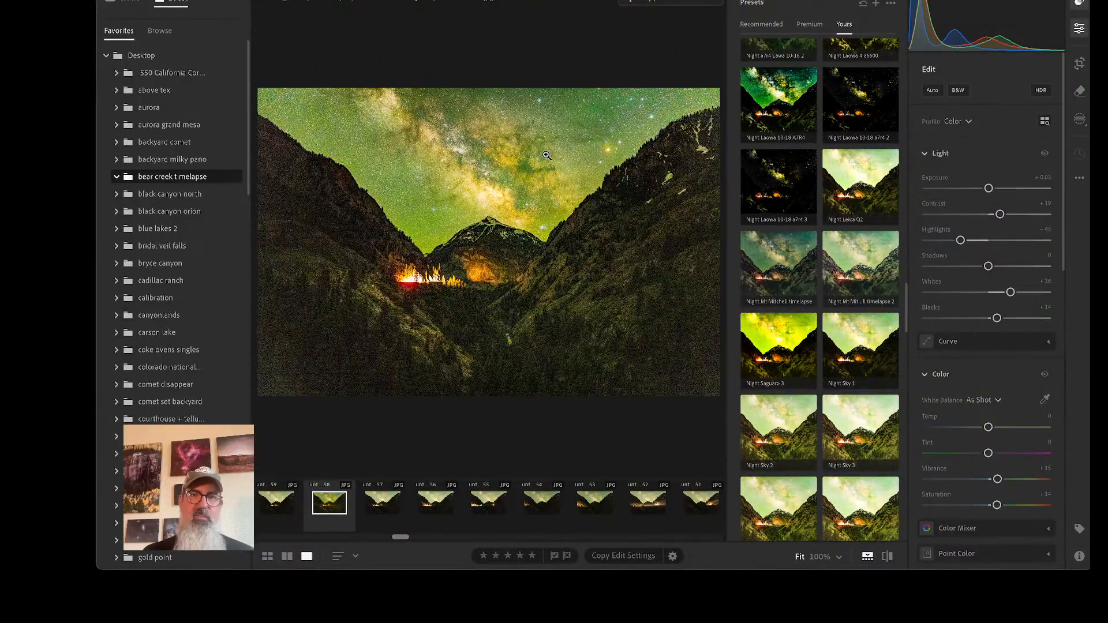
pyautogui.click(513, 246)
pyautogui.click(513, 246)
pyautogui.click(778, 191)
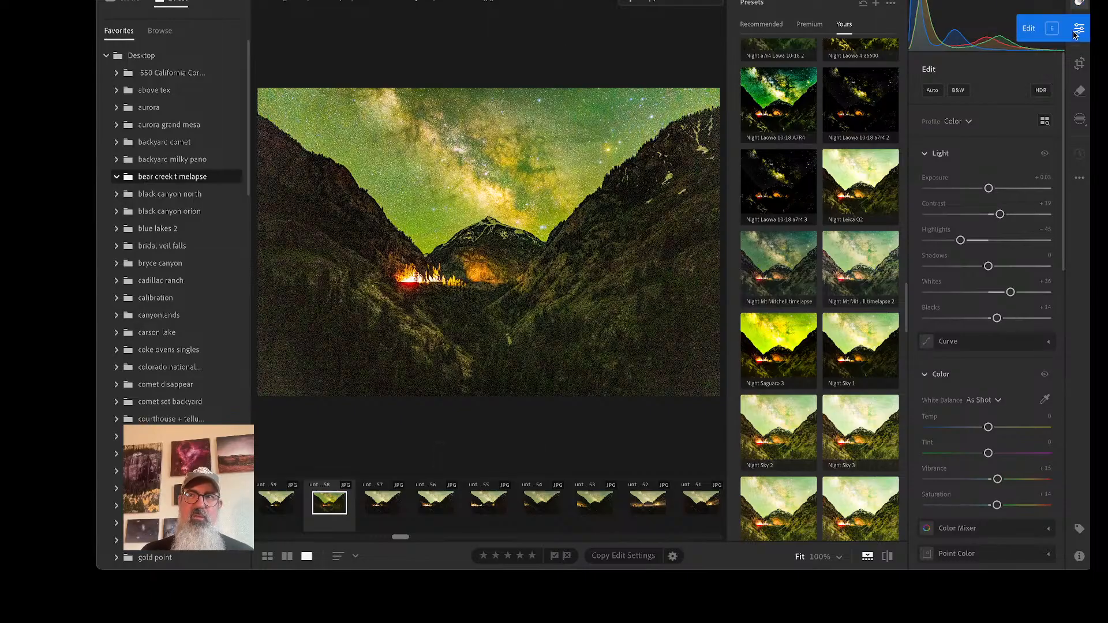
pyautogui.click(780, 266)
# Open the finished five-star timelapse frame ending in 11
pyautogui.hscroll(2, 497, 495)
pyautogui.hscroll(4, 497, 495)
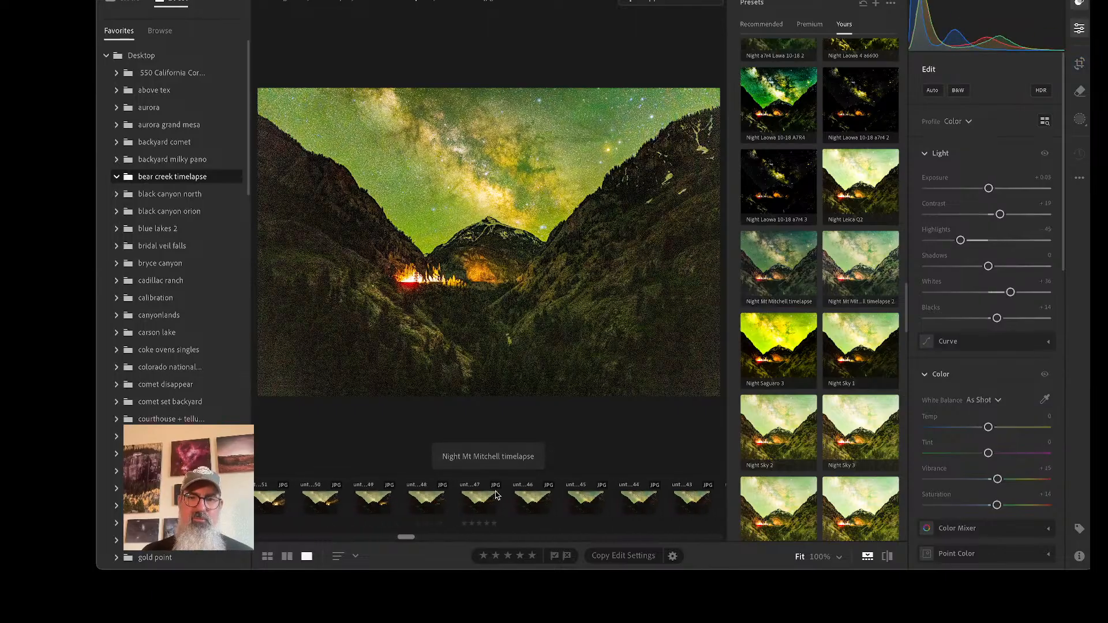
pyautogui.hscroll(10, 497, 495)
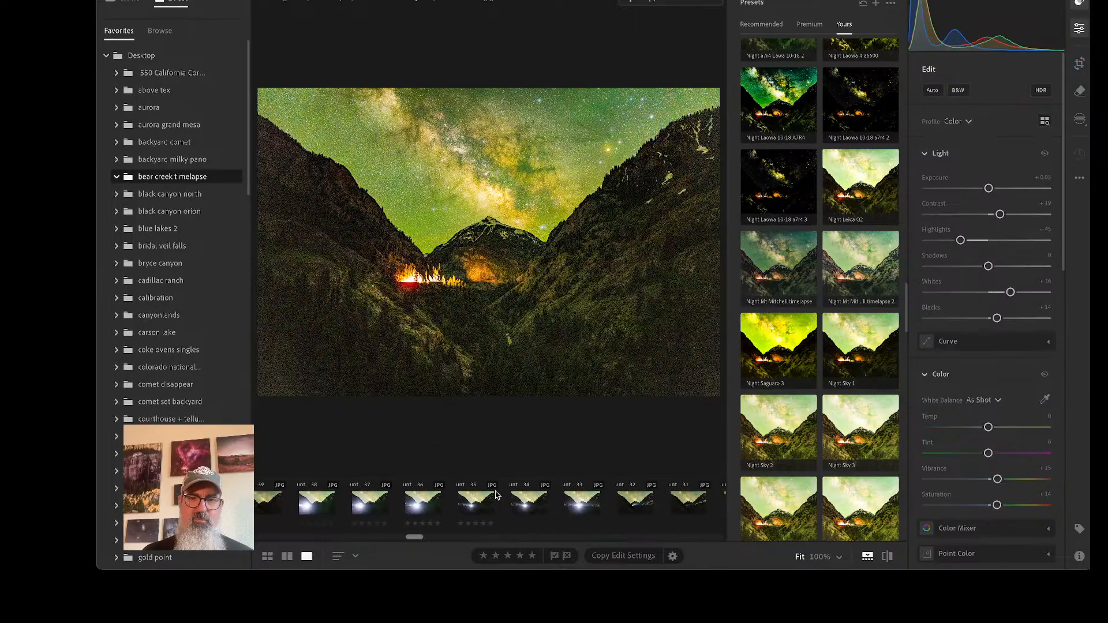
pyautogui.hscroll(3, 497, 495)
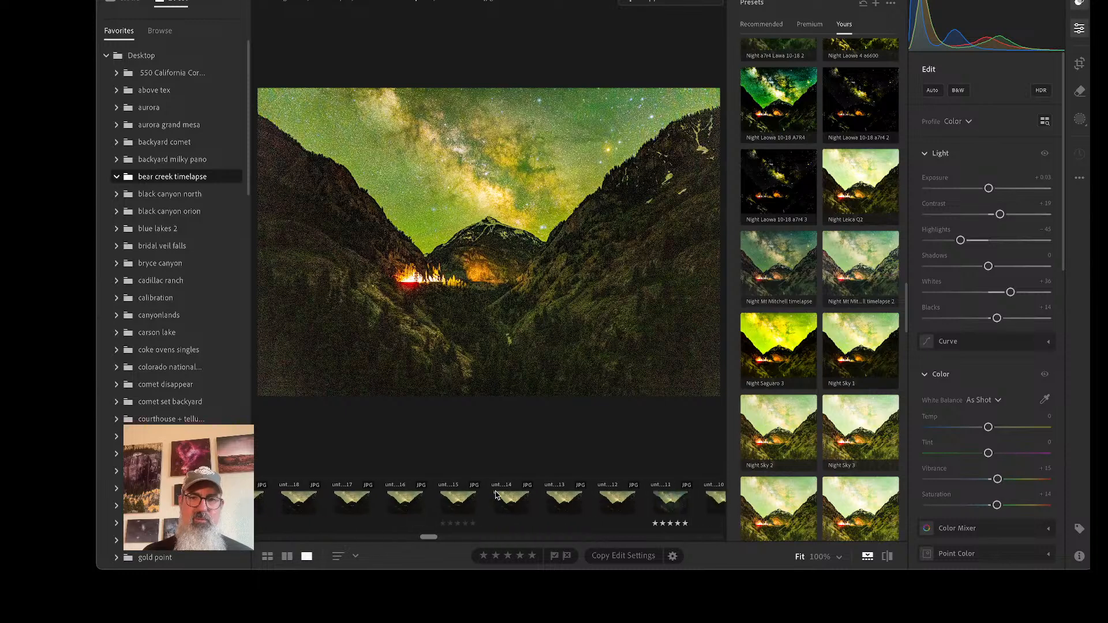
pyautogui.click(614, 503)
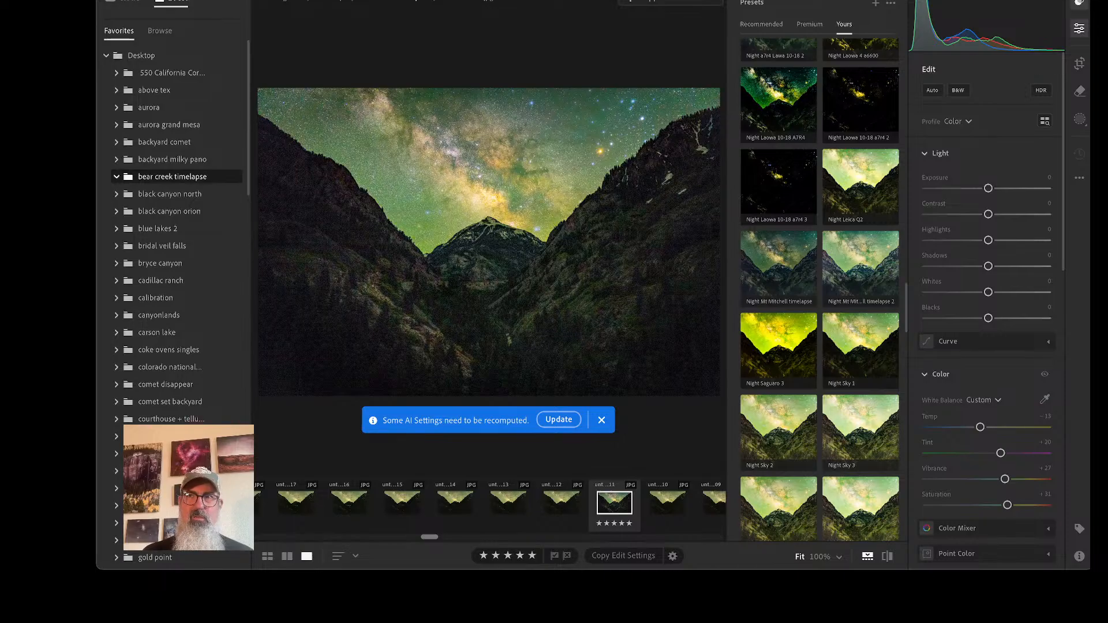
# Open the custom export settings for the frame and review the color space choices, keeping sRGB
pyautogui.click(1029, 1)
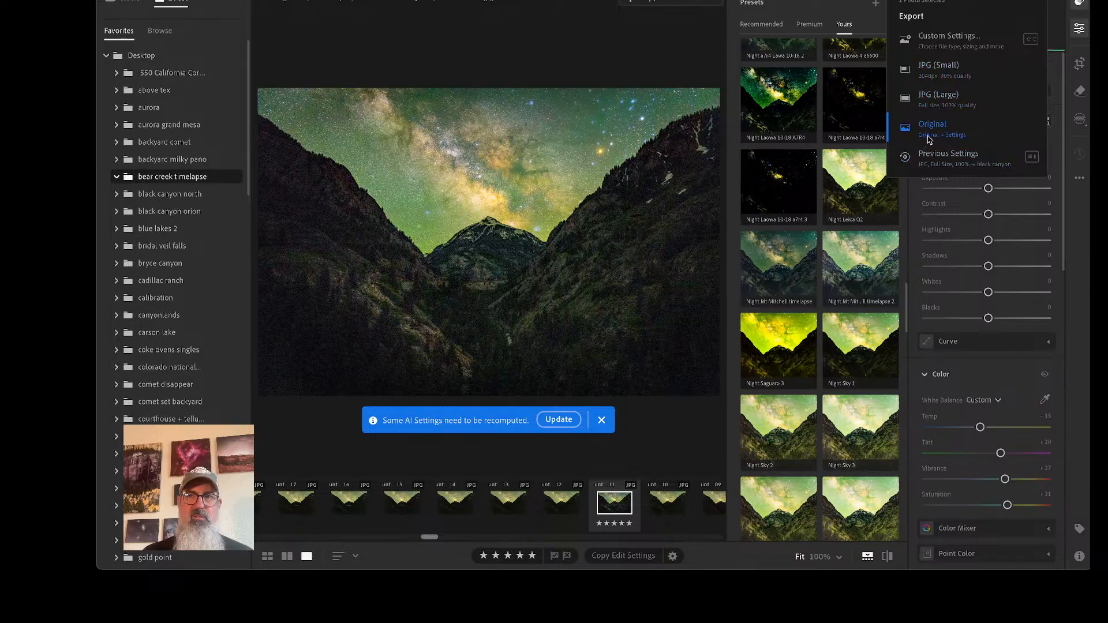
pyautogui.click(963, 36)
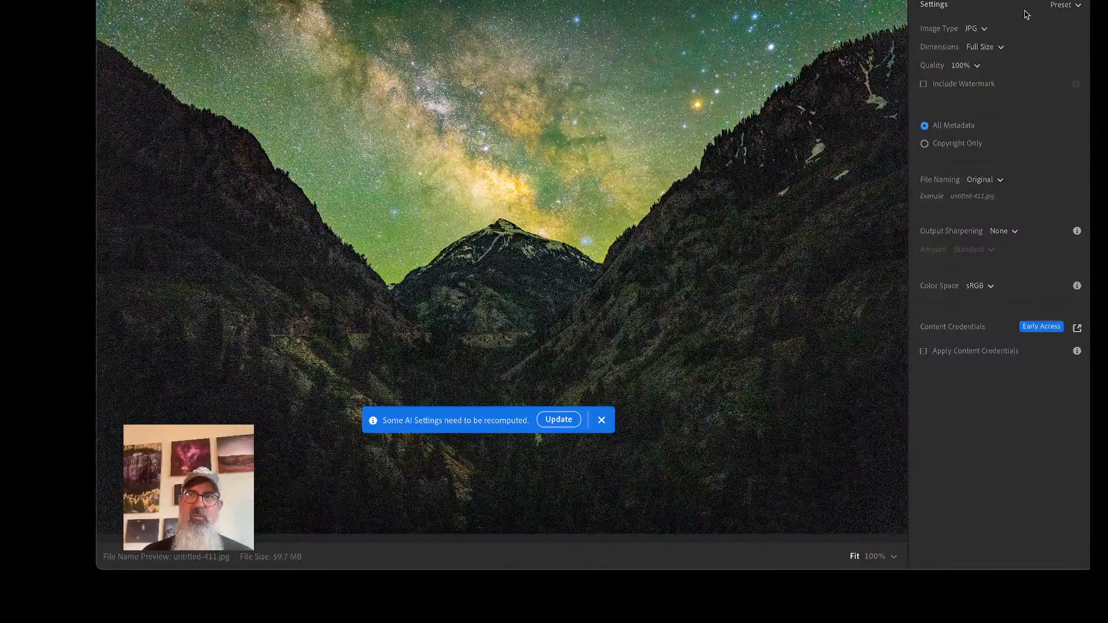
pyautogui.click(990, 287)
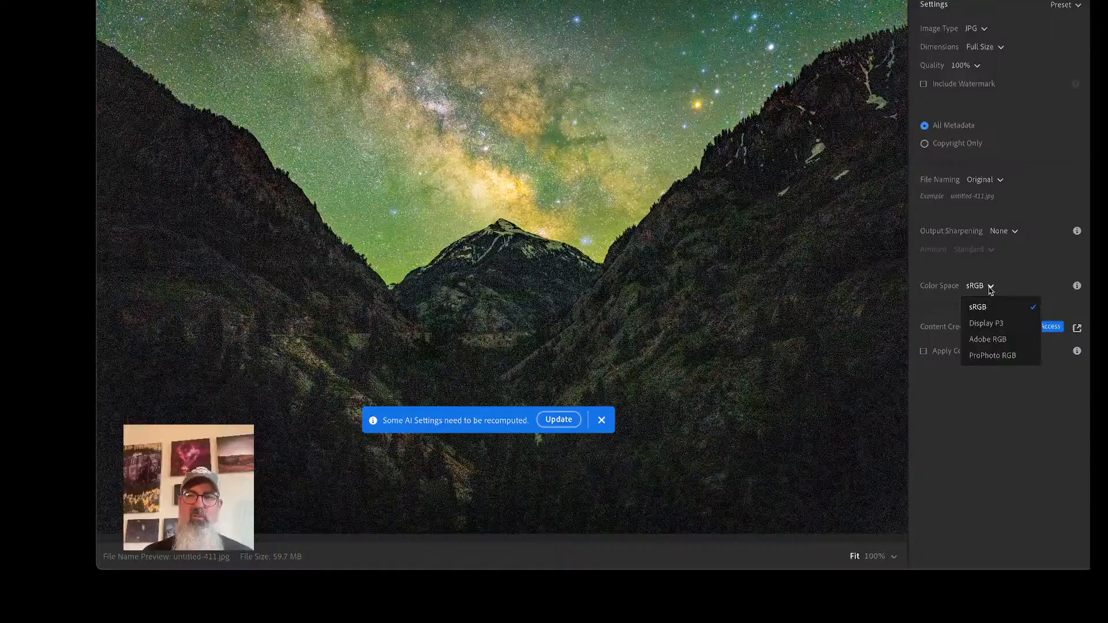
pyautogui.click(996, 286)
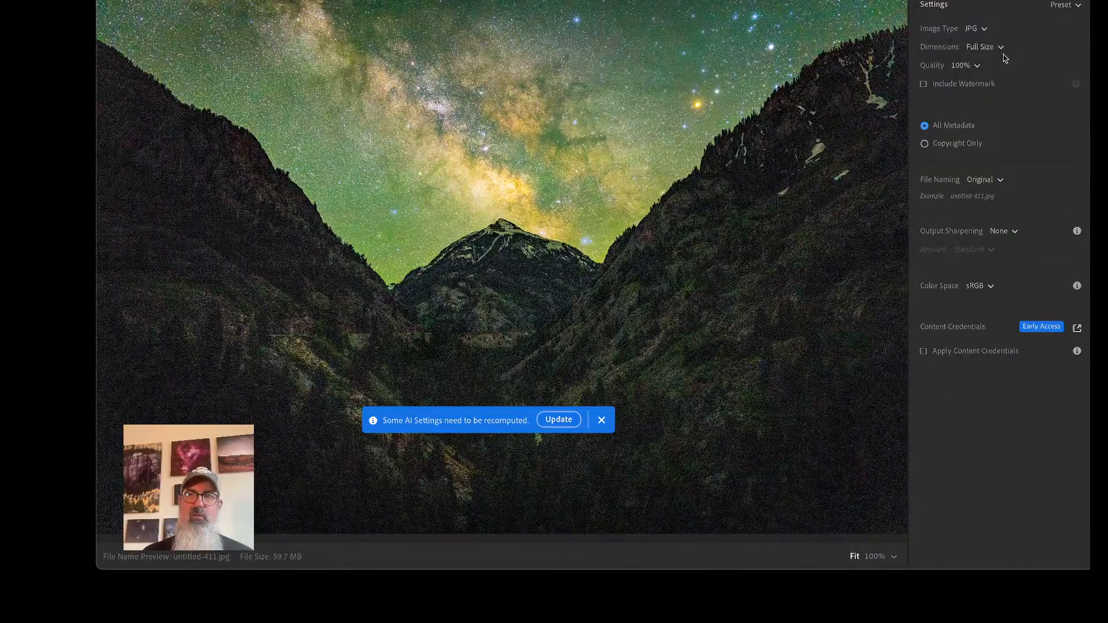
# Start the full-size JPG export and browse from the black canyon folder to the 2023 folder inside colorado
pyautogui.click(1056, 0)
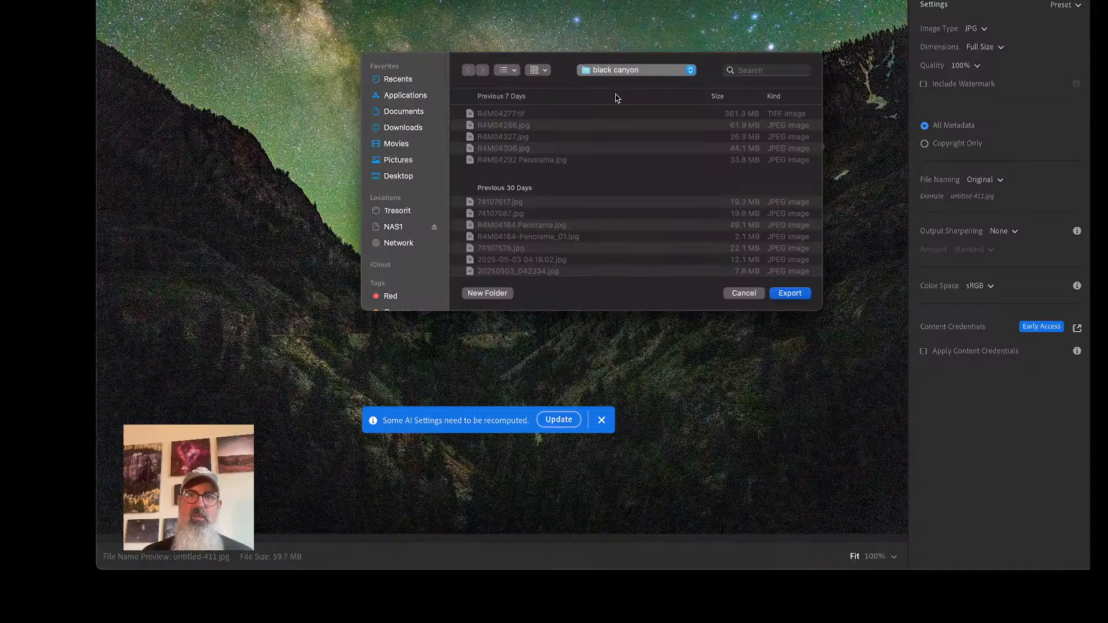
pyautogui.press('super+Up')
pyautogui.click(499, 215)
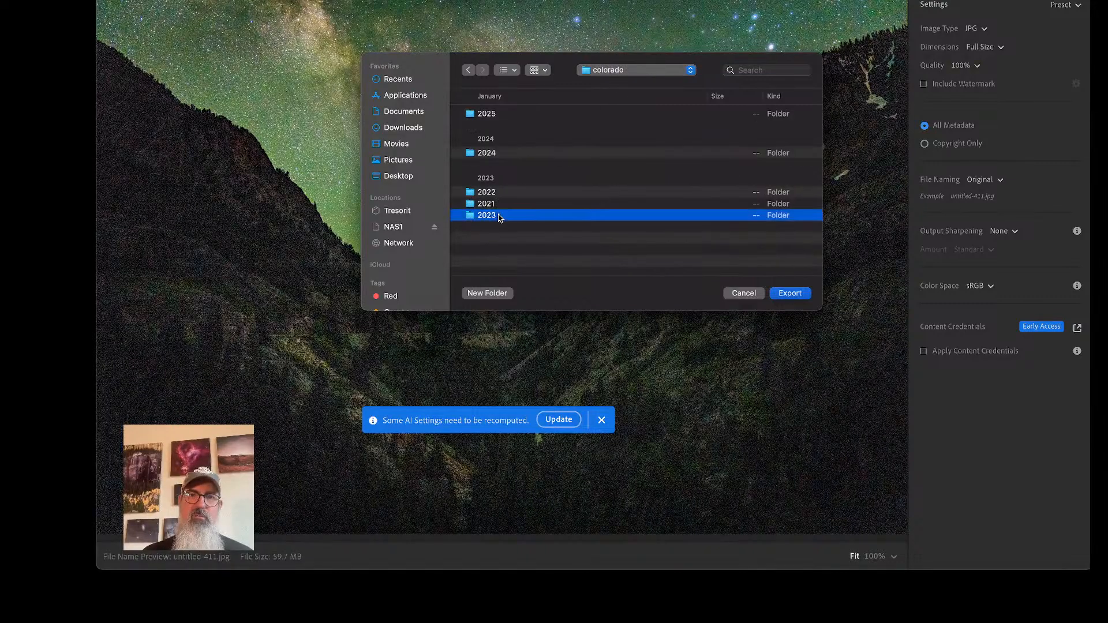
pyautogui.doubleClick(499, 215)
# Find the red mountain folder within 2023 and export the frame into it
pyautogui.scroll(-2, 544, 173)
pyautogui.scroll(2, 544, 175)
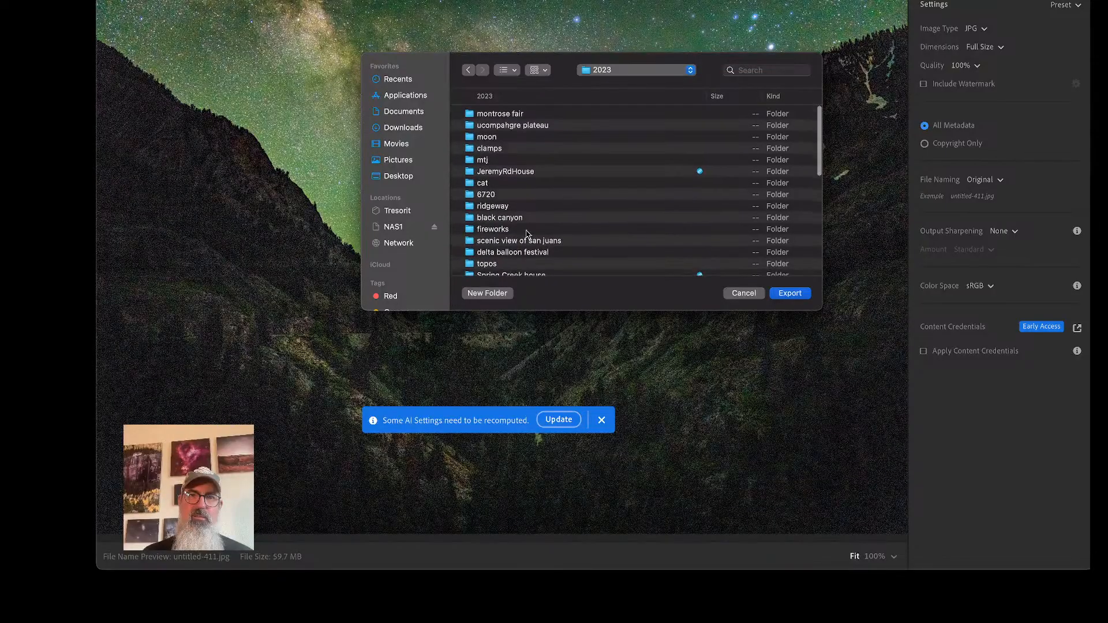
pyautogui.scroll(-2, 525, 233)
pyautogui.scroll(2, 508, 202)
pyautogui.scroll(-5, 485, 172)
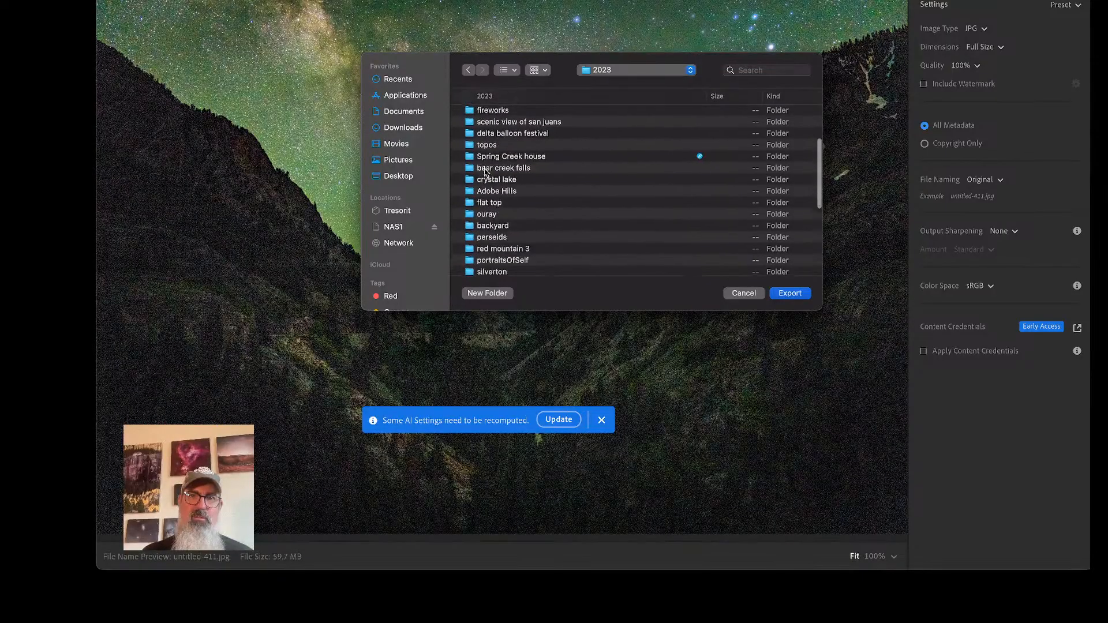
pyautogui.scroll(-6, 485, 171)
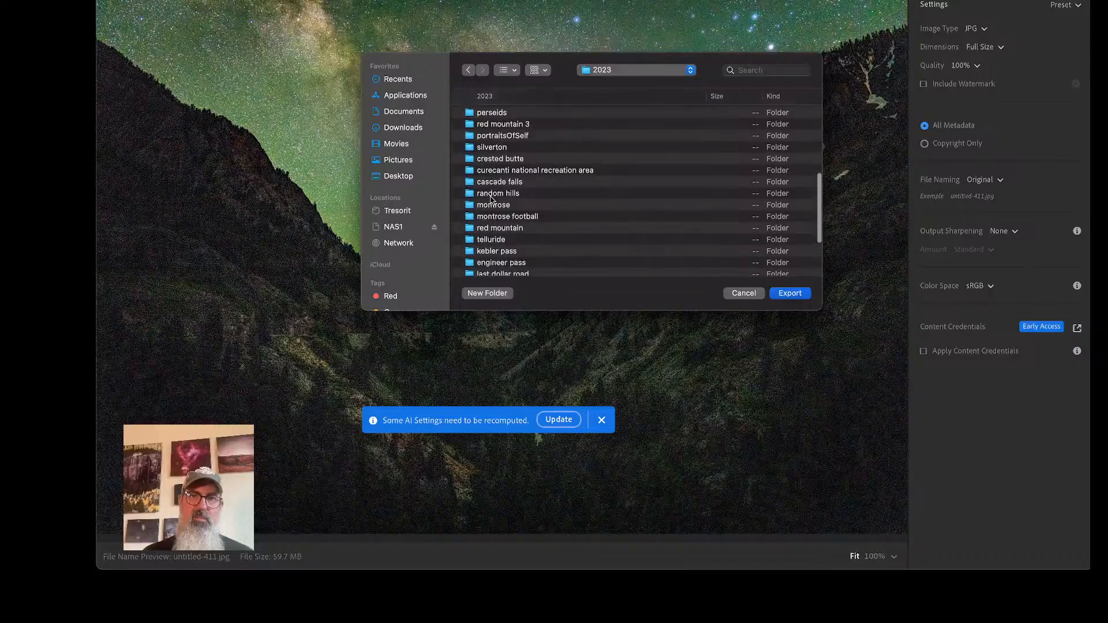
pyautogui.scroll(-6, 491, 198)
pyautogui.scroll(-3, 492, 179)
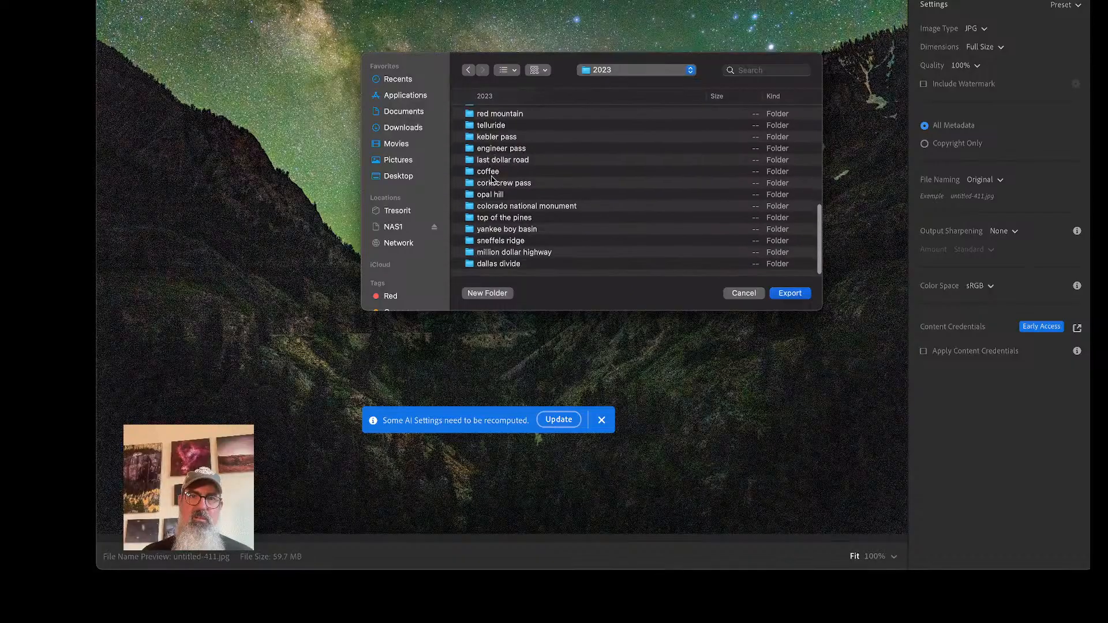
pyautogui.scroll(4, 491, 179)
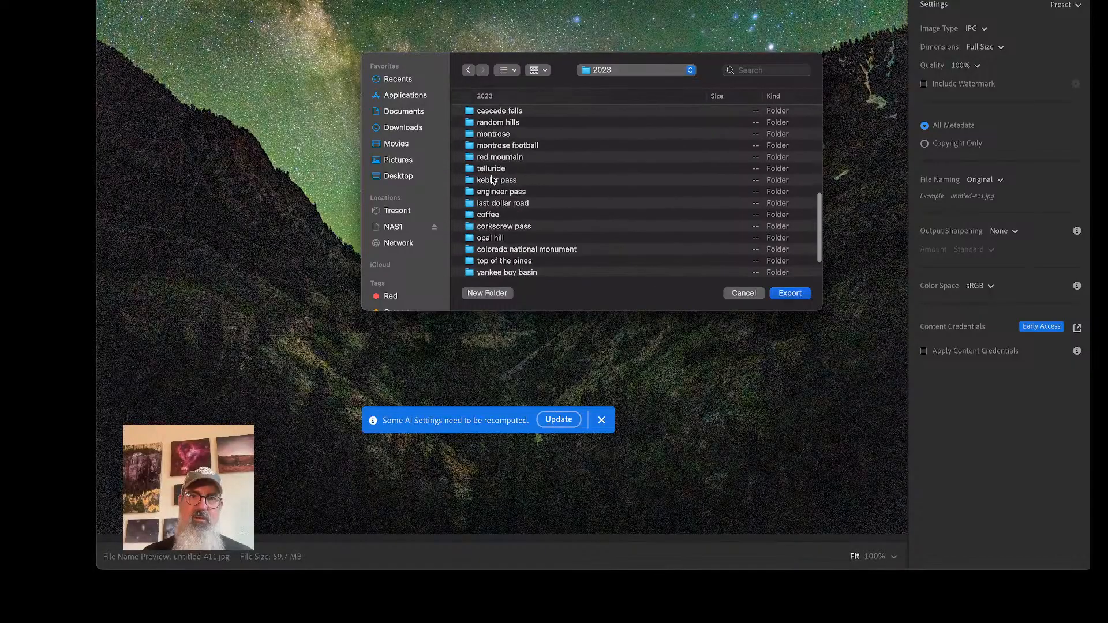
pyautogui.doubleClick(523, 159)
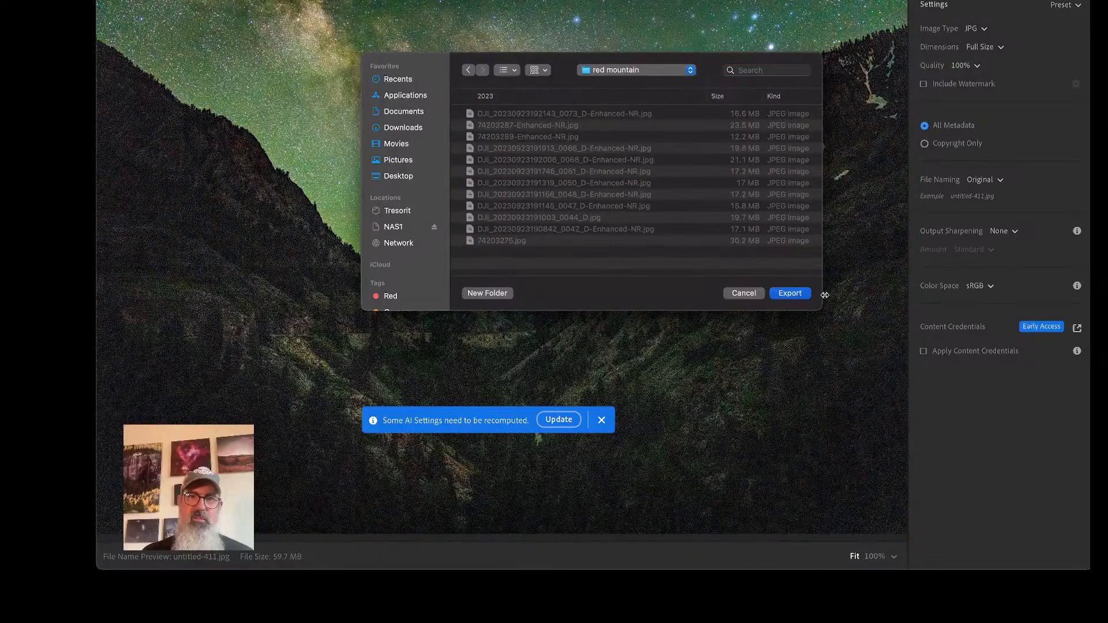
pyautogui.click(790, 294)
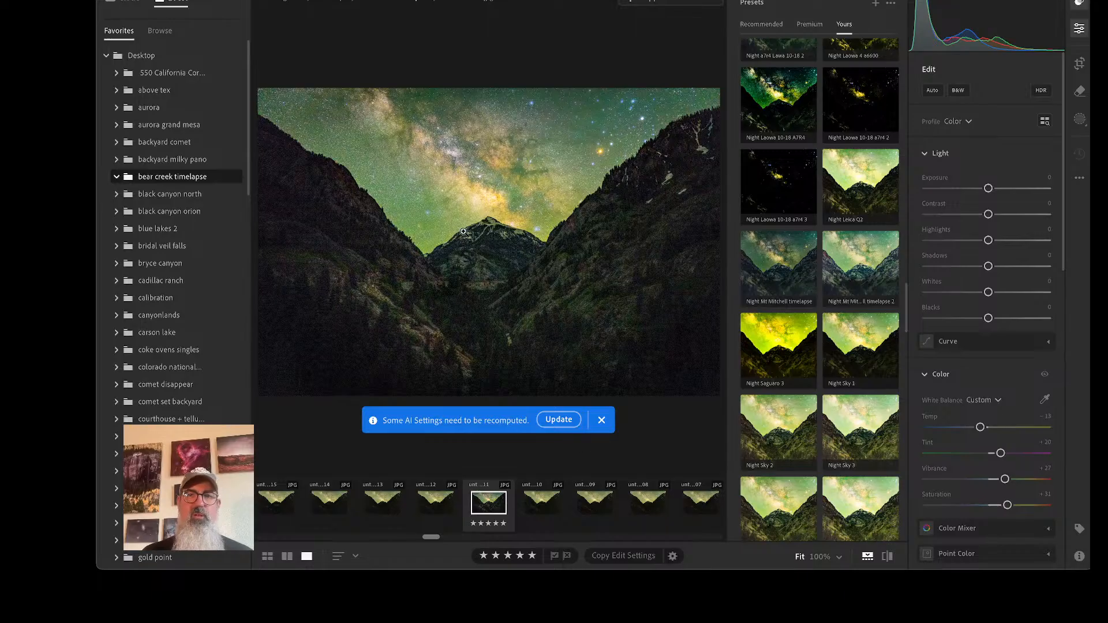
pyautogui.press('super+z')
pyautogui.press('super+shift+z')
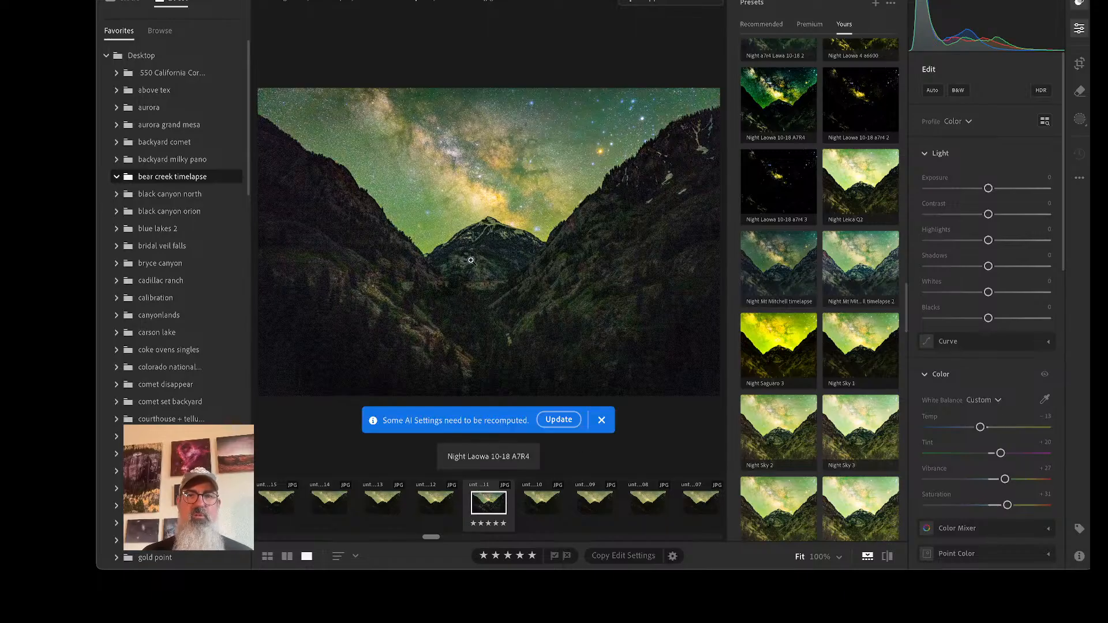
pyautogui.click(1037, 0)
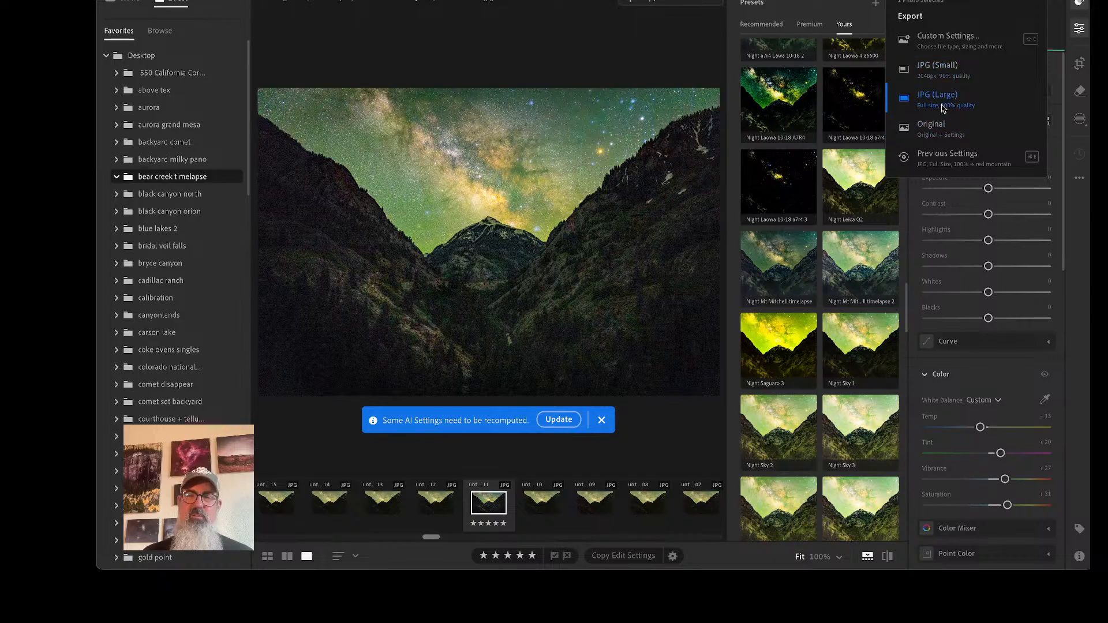
pyautogui.click(590, 215)
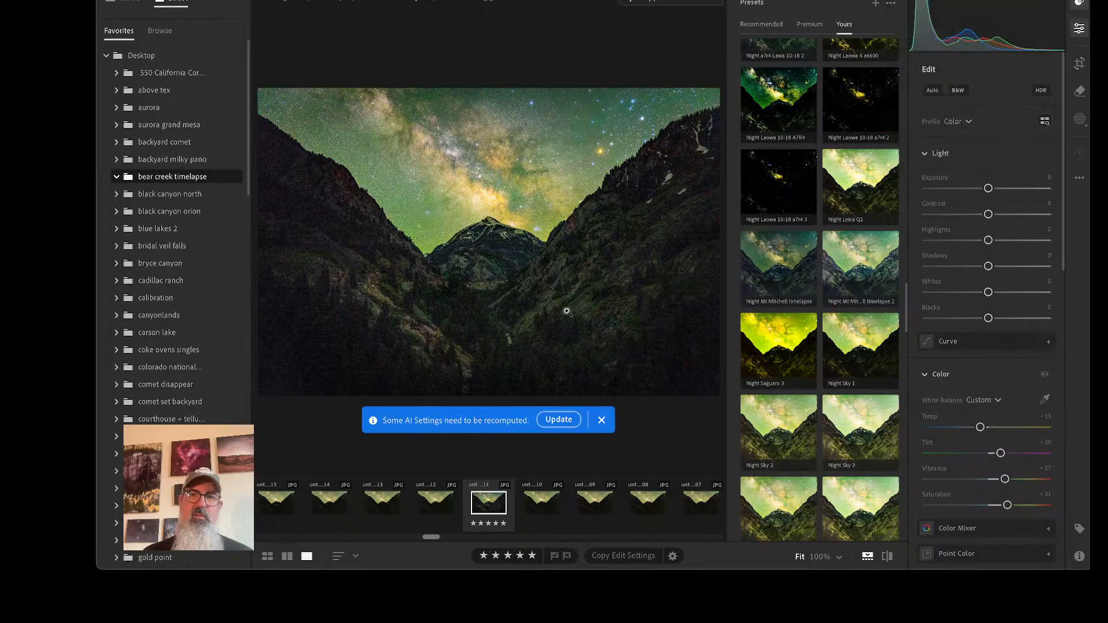